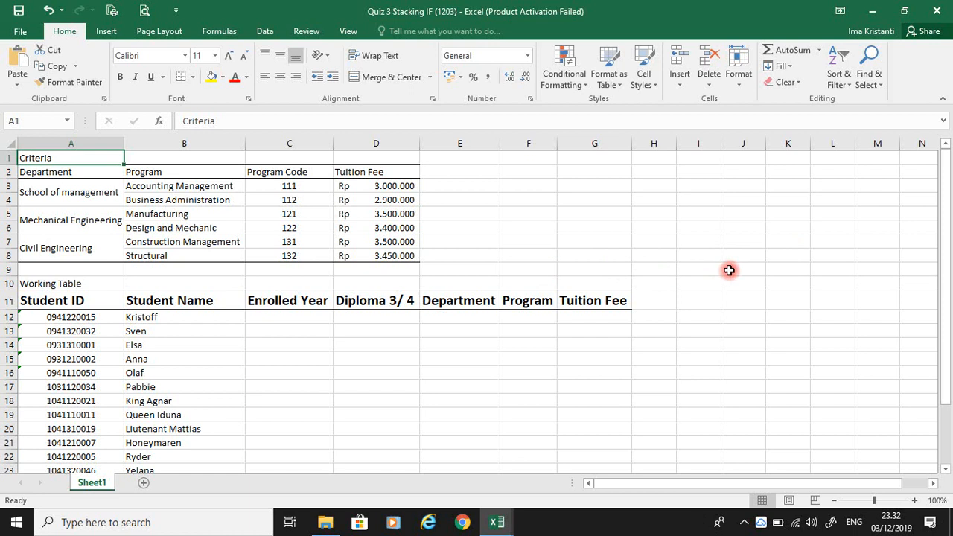
# Enter =LEFT(A12;2) in C12 to extract the first two characters of the first student's ID
pyautogui.moveTo(942, 256); pyautogui.dragTo(936, 331)
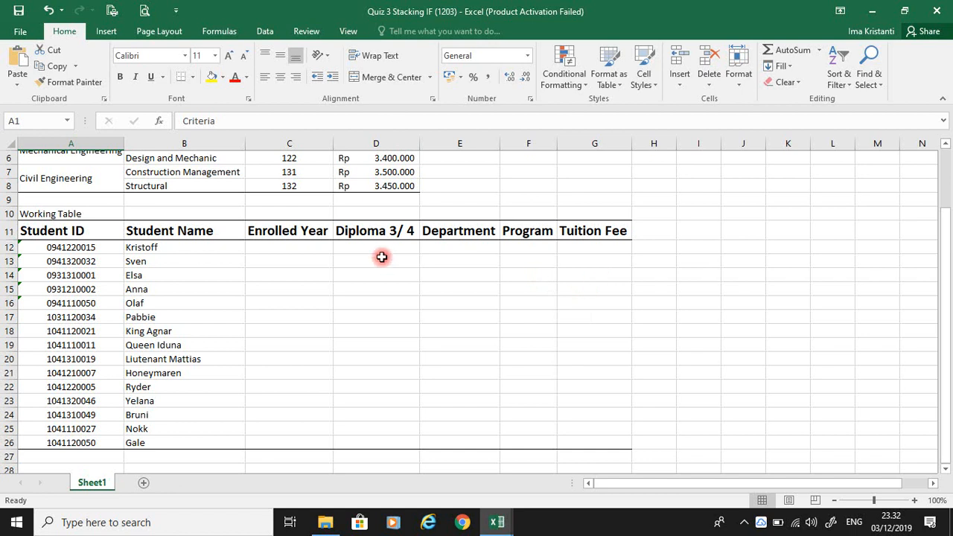
pyautogui.click(308, 254)
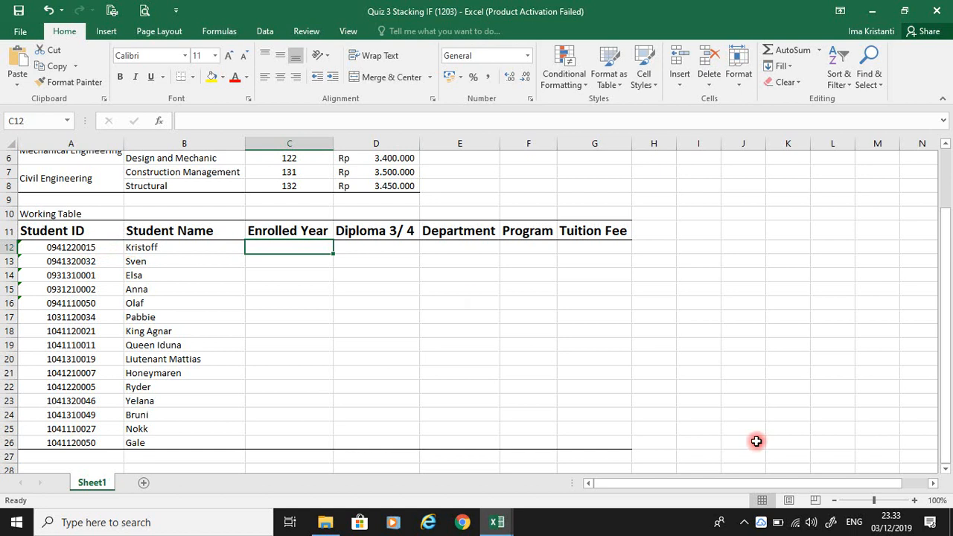
pyautogui.click(914, 500)
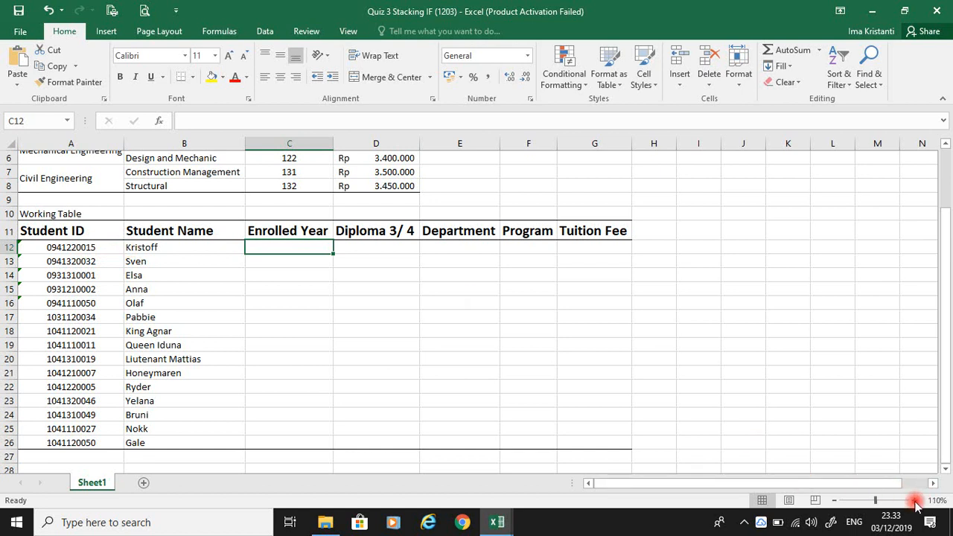
pyautogui.click(914, 502)
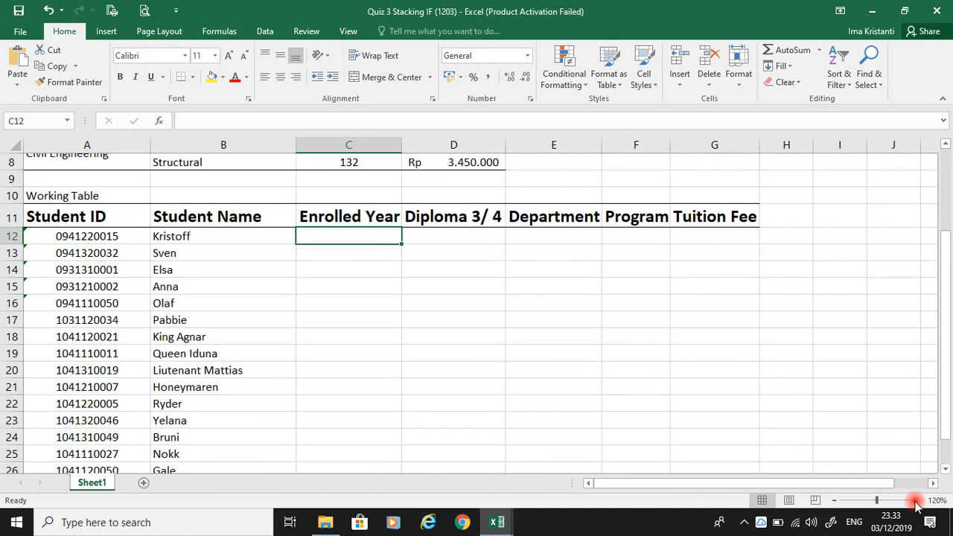
pyautogui.moveTo(948, 402); pyautogui.dragTo(947, 422)
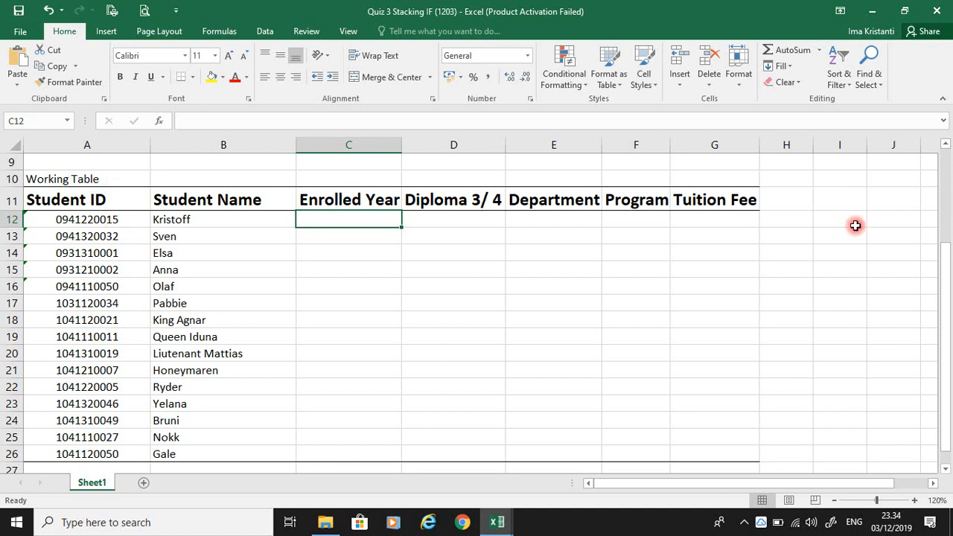
pyautogui.write('=')
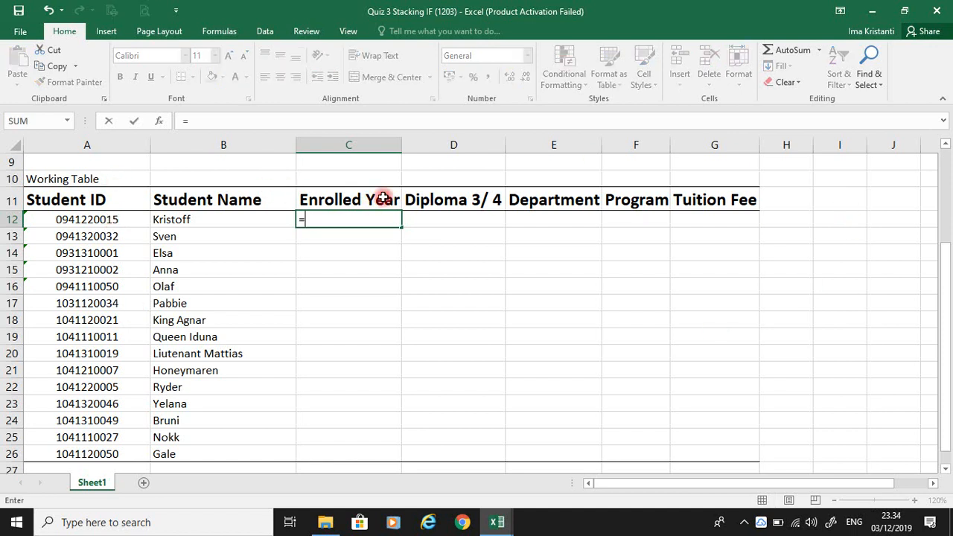
pyautogui.write('left')
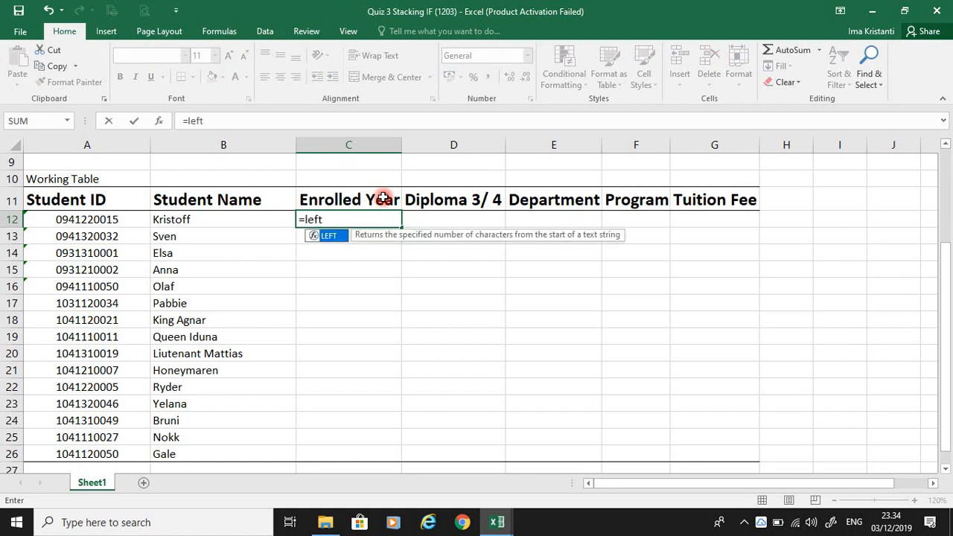
pyautogui.press('Tab')
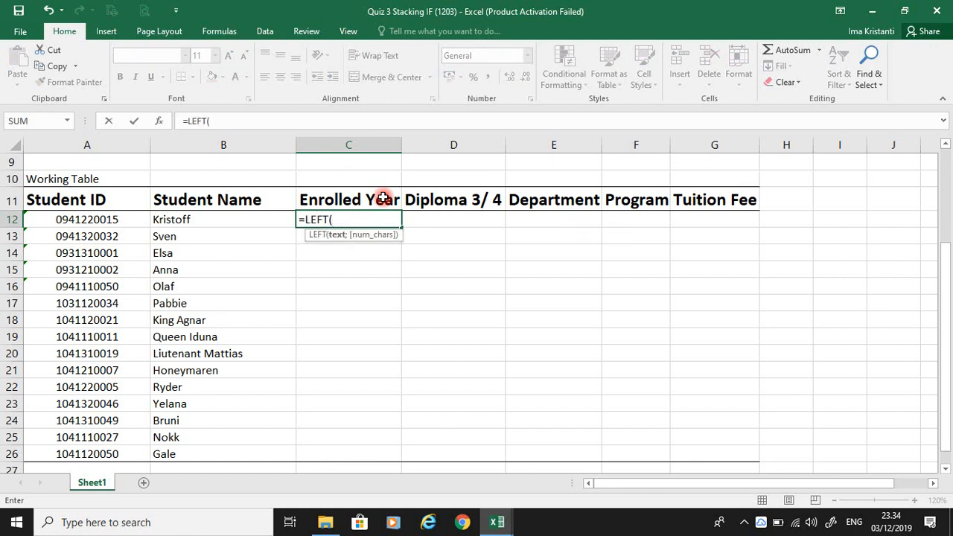
pyautogui.click(88, 221)
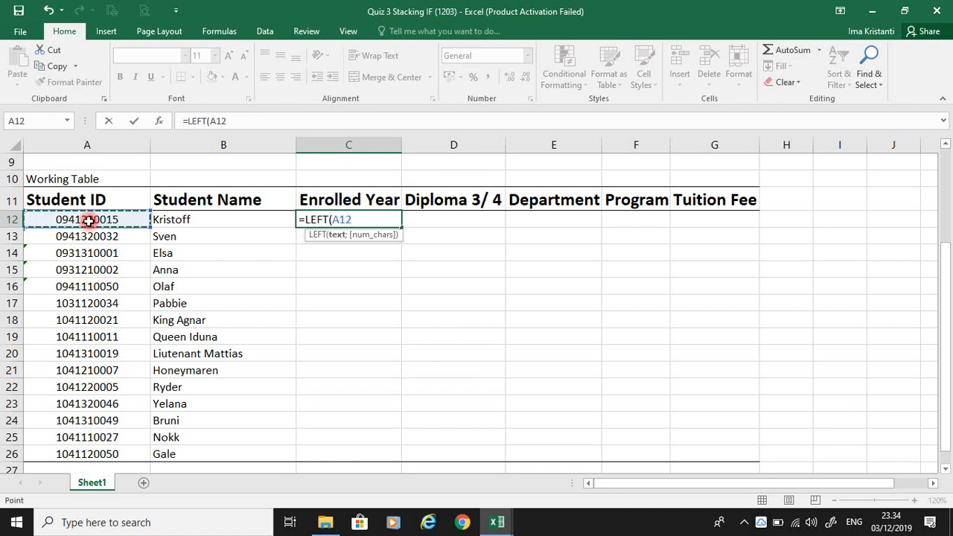
pyautogui.write(';2')
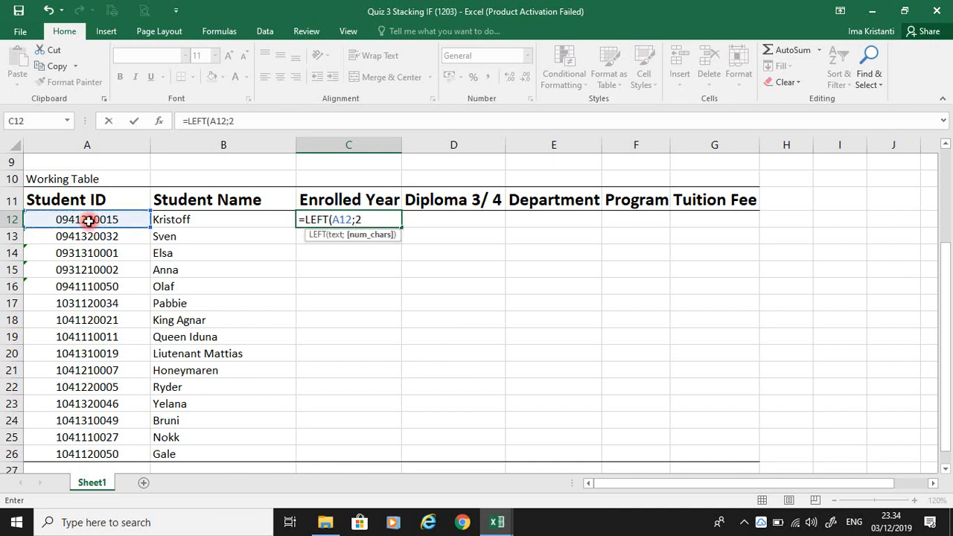
pyautogui.write(')')
pyautogui.press('Return')
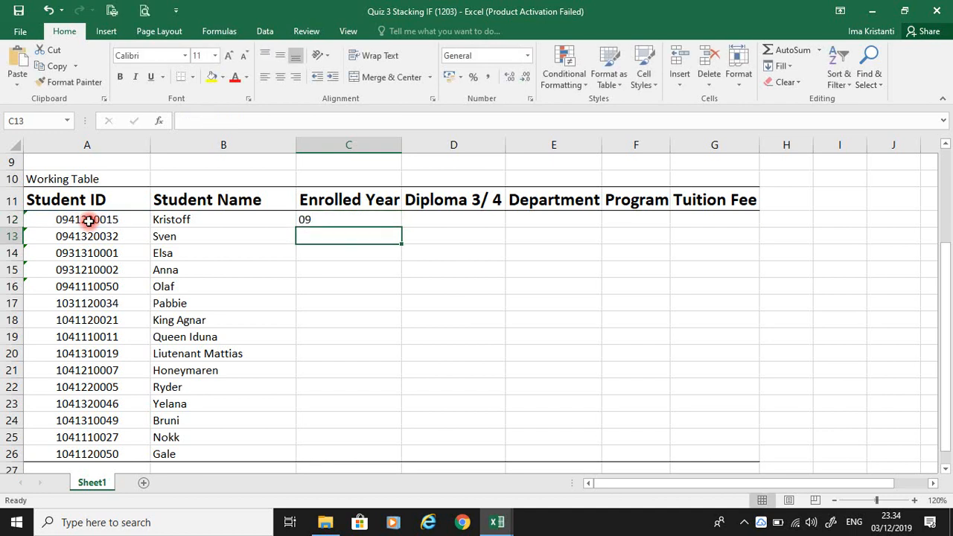
pyautogui.press('Up')
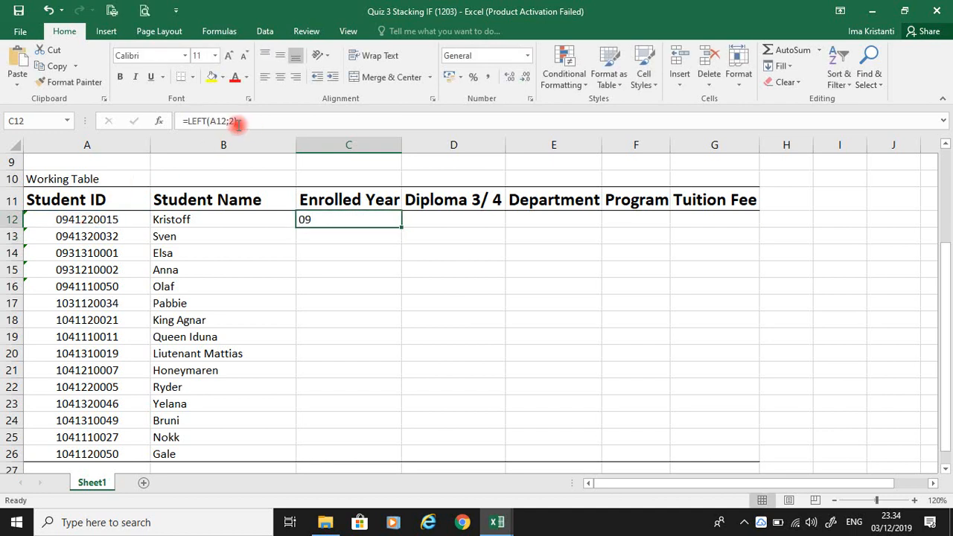
# Wrap the LEFT formula in C12 in an IF function whose logical test compares the result with "09"
pyautogui.click(188, 122)
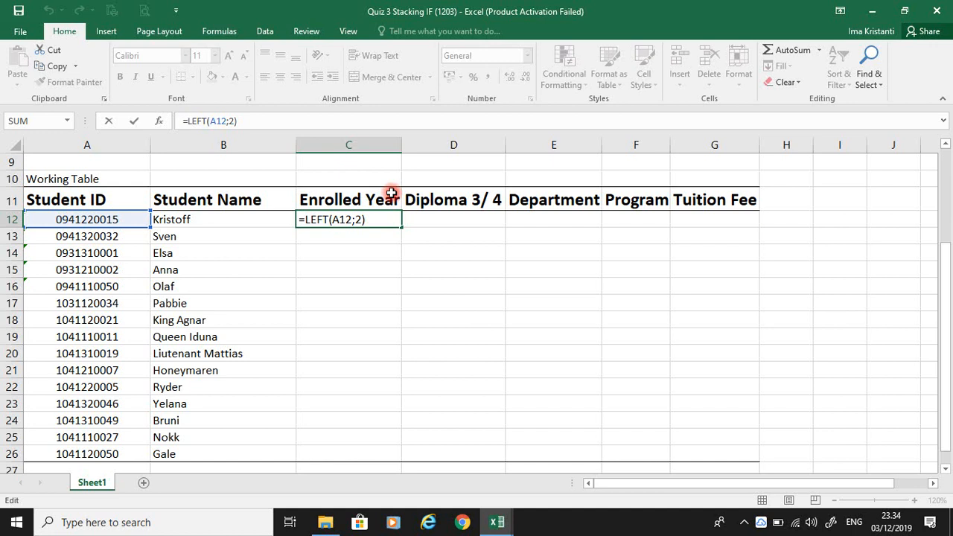
pyautogui.write('if(')
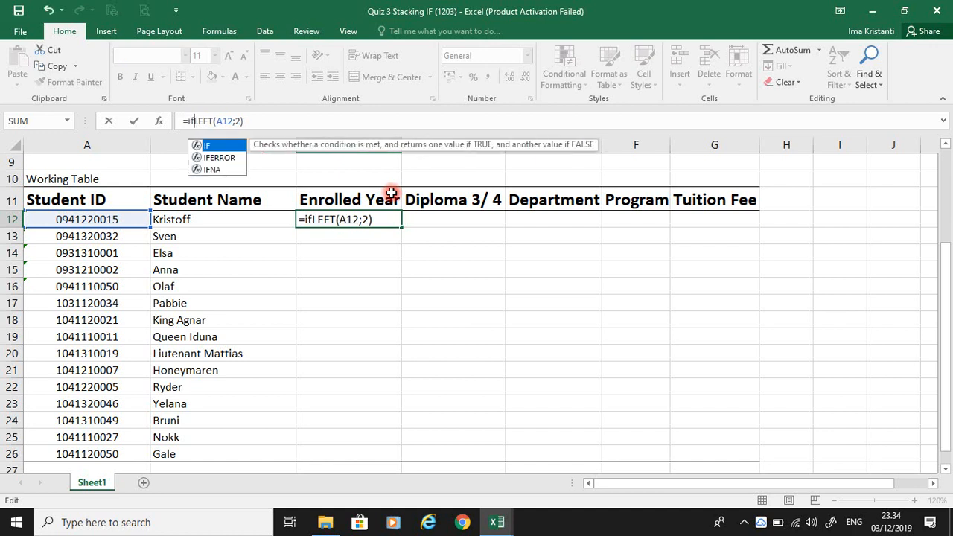
pyautogui.click(272, 120)
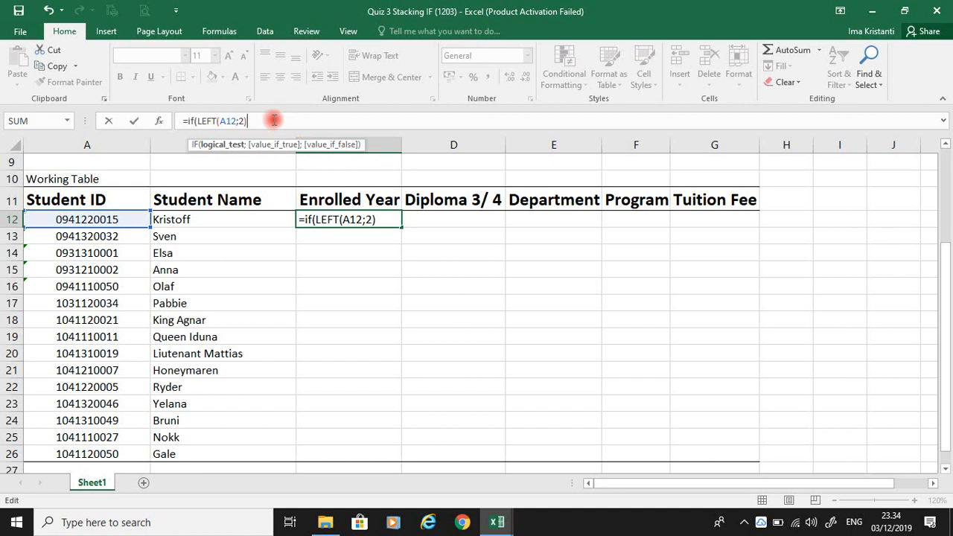
pyautogui.write(';')
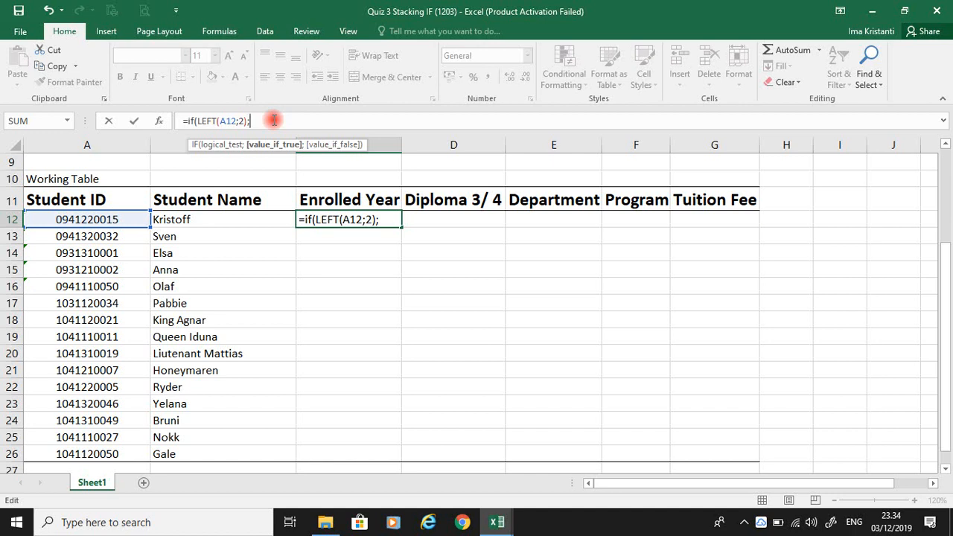
pyautogui.write('20')
pyautogui.press('BackSpace')
pyautogui.press('BackSpace')
pyautogui.press('BackSpace')
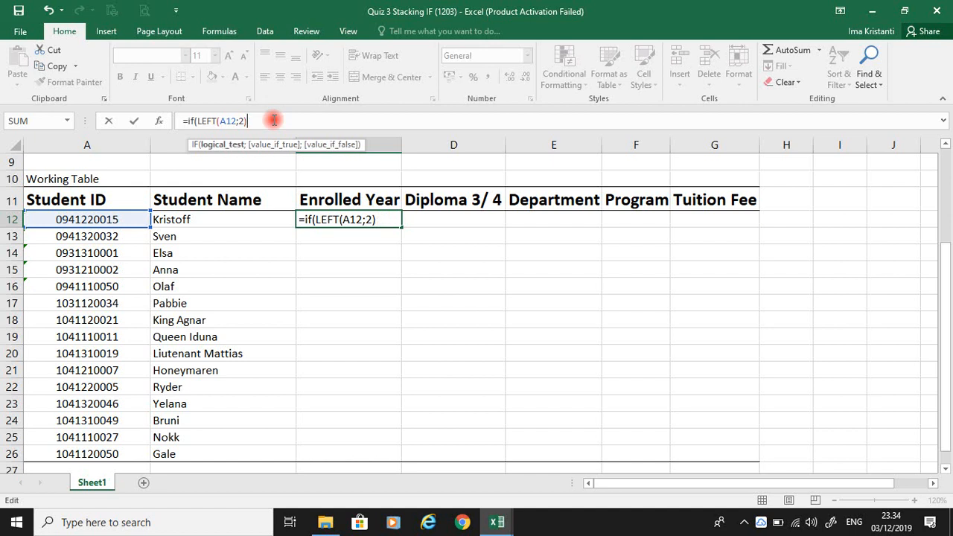
pyautogui.write('09"')
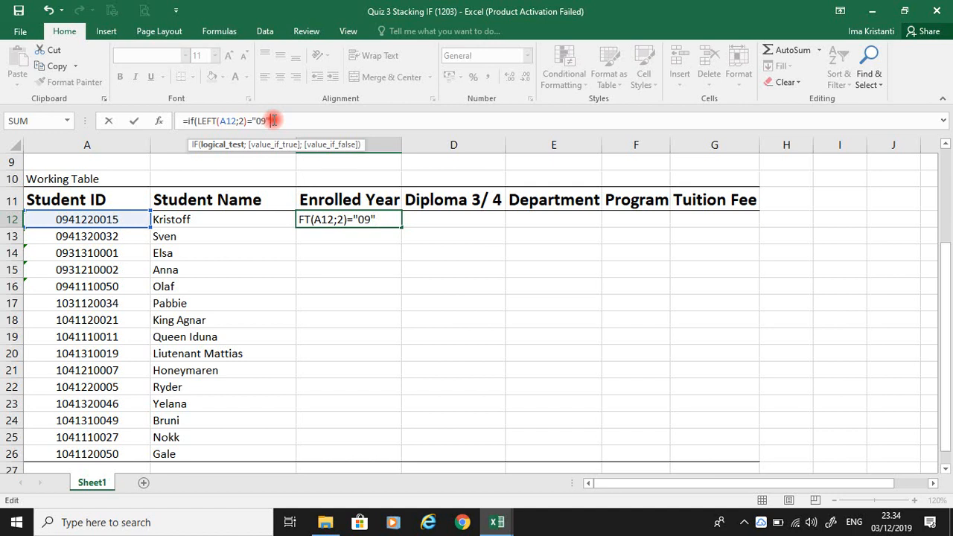
pyautogui.write(';')
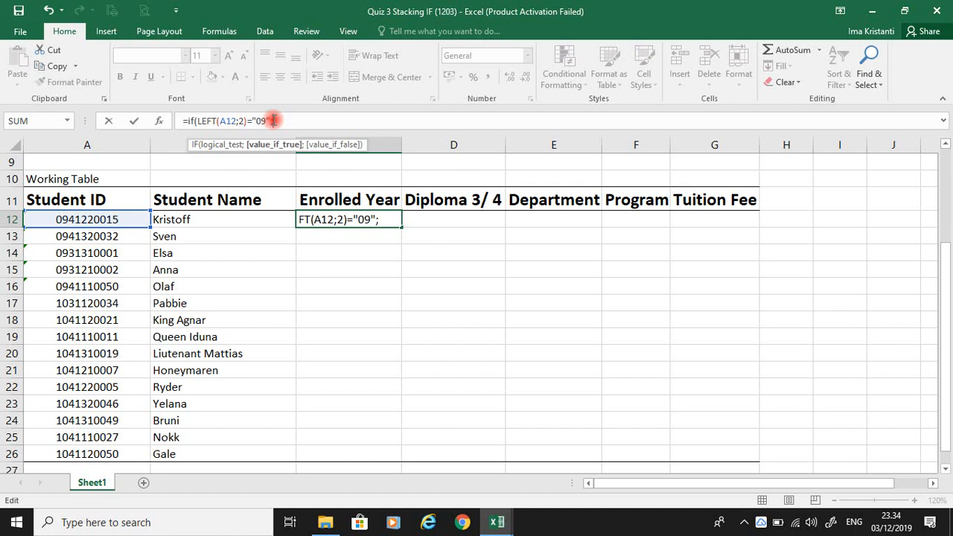
# Complete the IF formula in C12 so it returns 2009 when the test is true and 2010 otherwise
pyautogui.moveTo(254, 121); pyautogui.dragTo(271, 123)
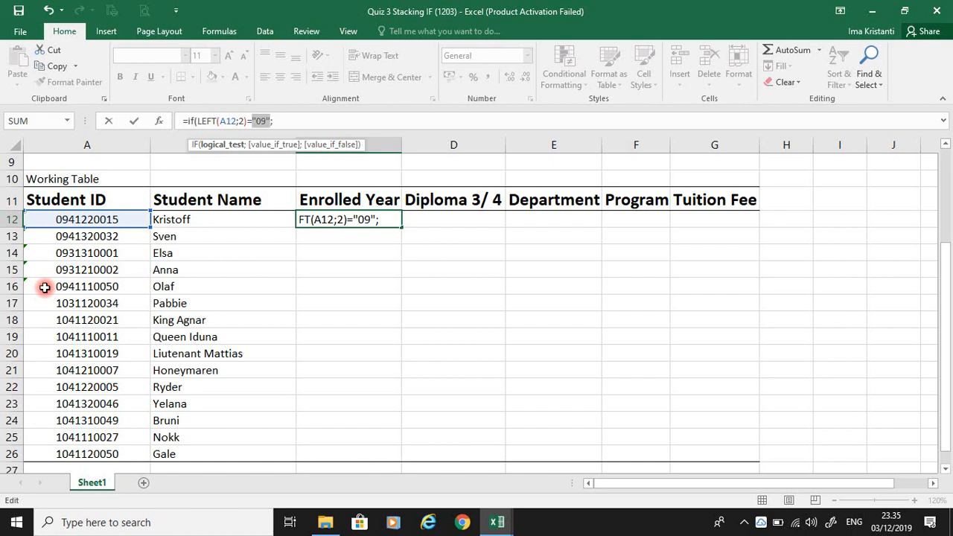
pyautogui.click(275, 122)
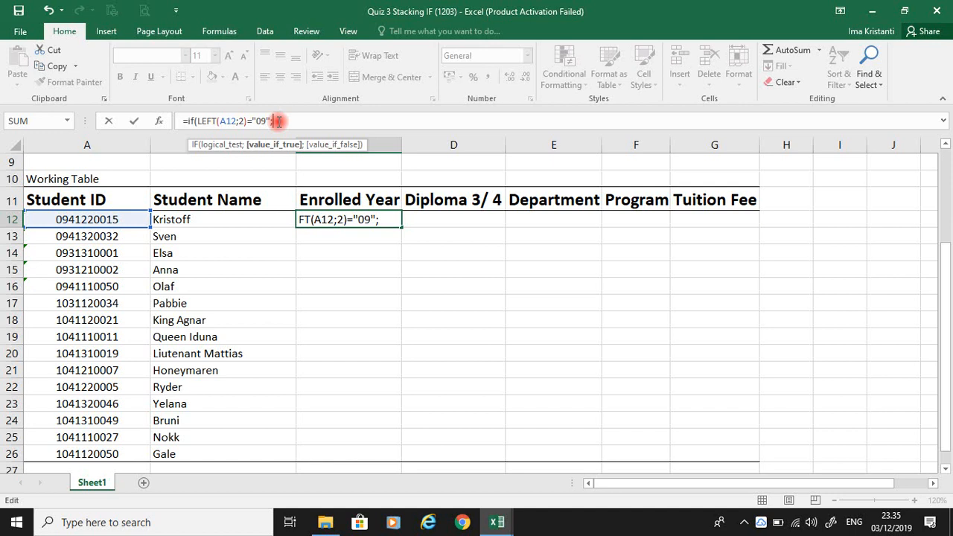
pyautogui.write('2009')
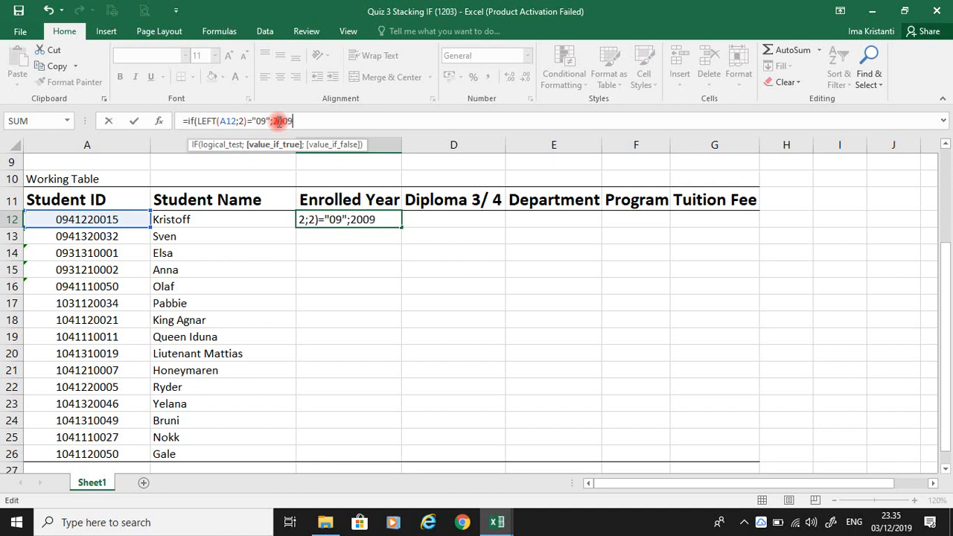
pyautogui.write('l')
pyautogui.press('BackSpace')
pyautogui.write(';')
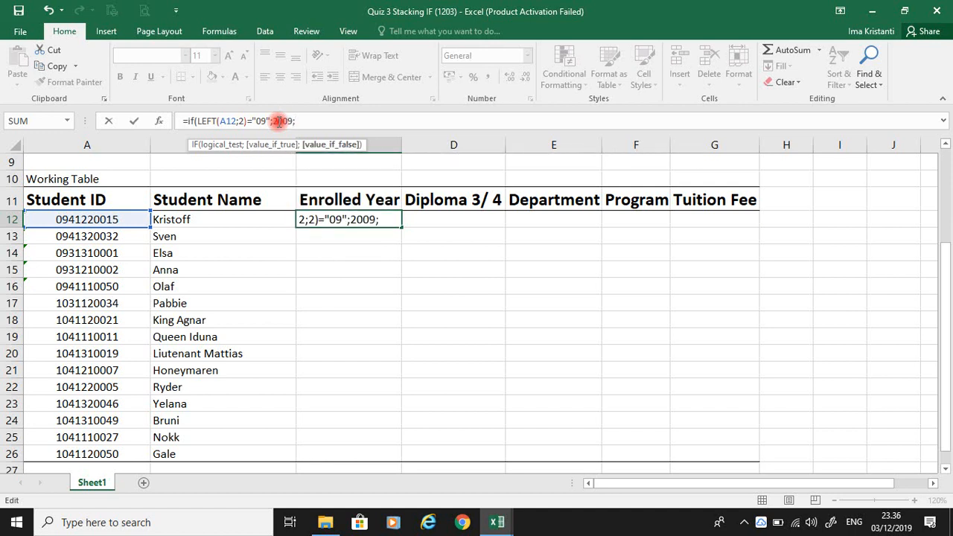
pyautogui.write('2010')
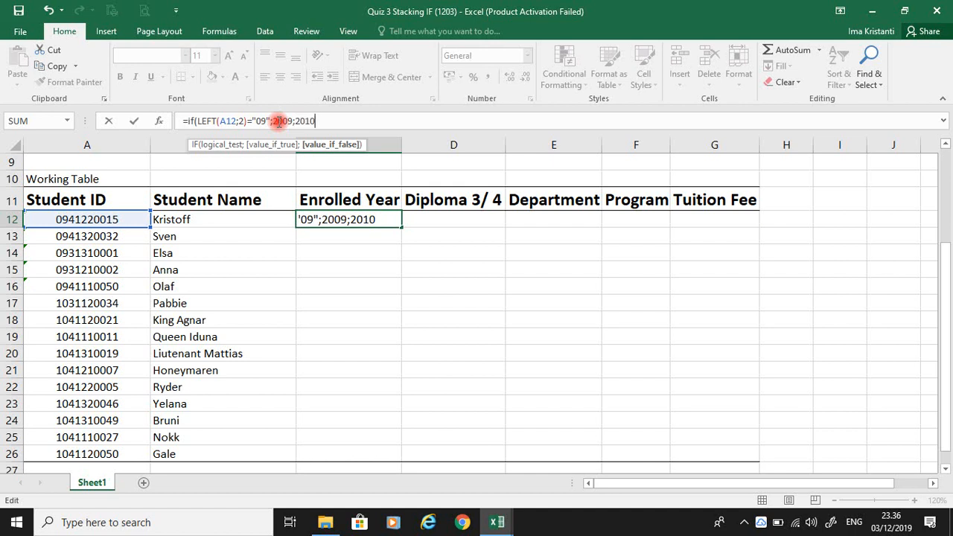
pyautogui.write(')')
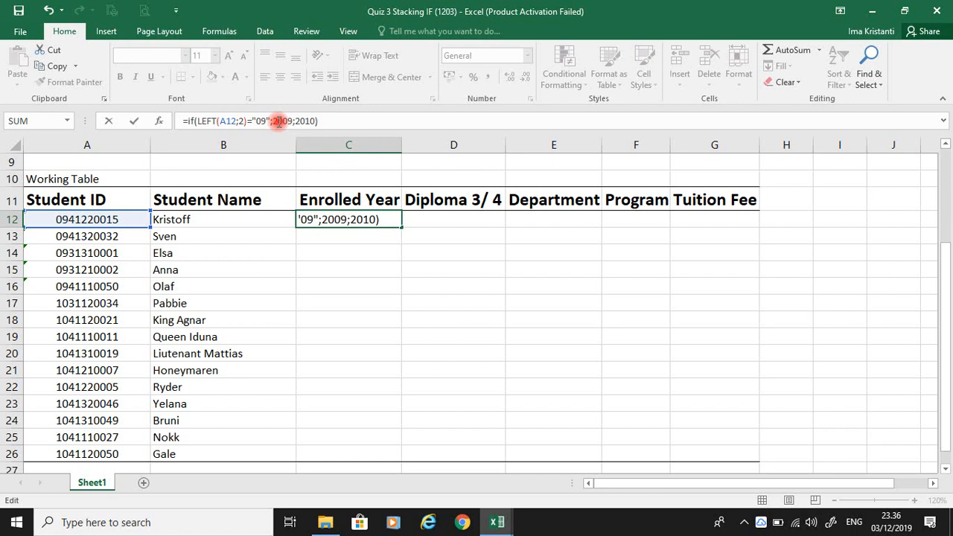
pyautogui.press('Return')
pyautogui.press('Up')
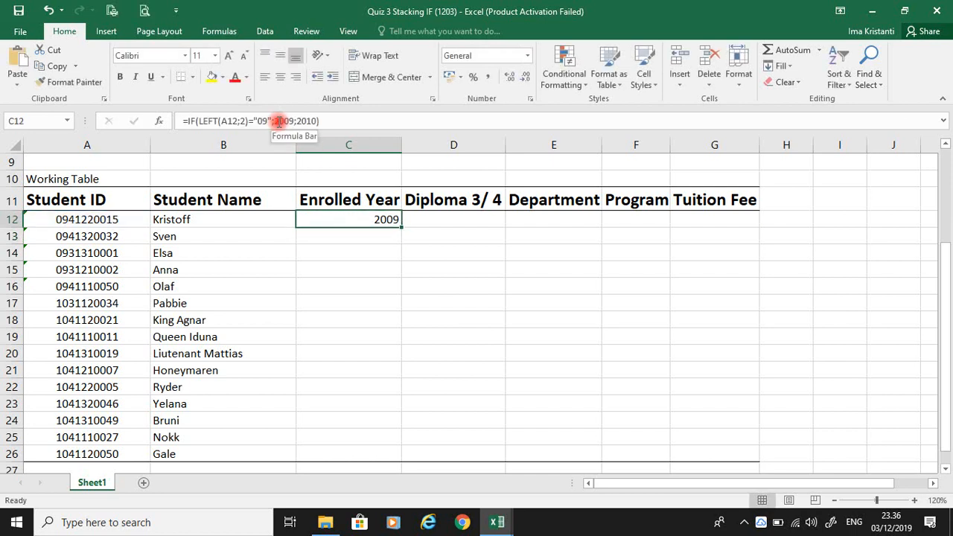
# Fill the Enrolled Year formula from C12 down the column for all the students
pyautogui.click(445, 224)
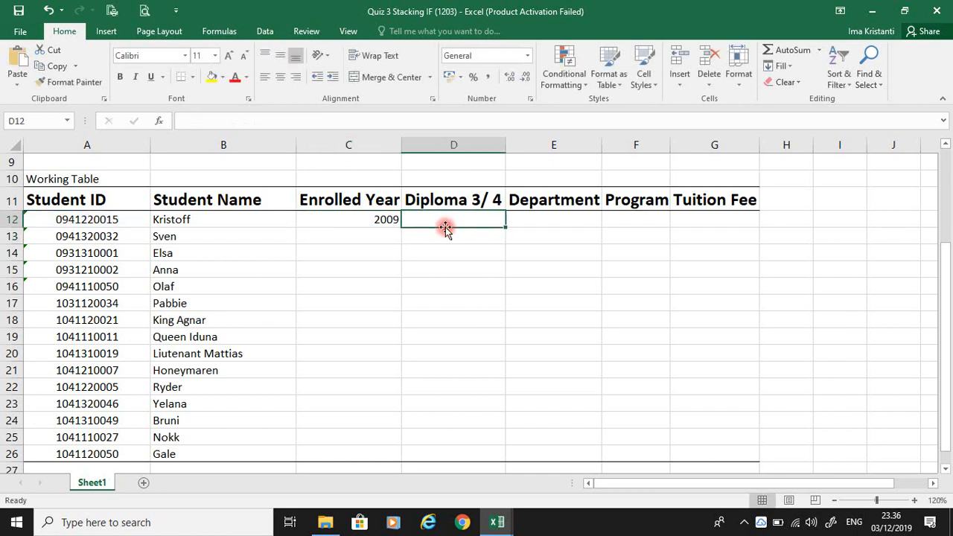
pyautogui.click(370, 221)
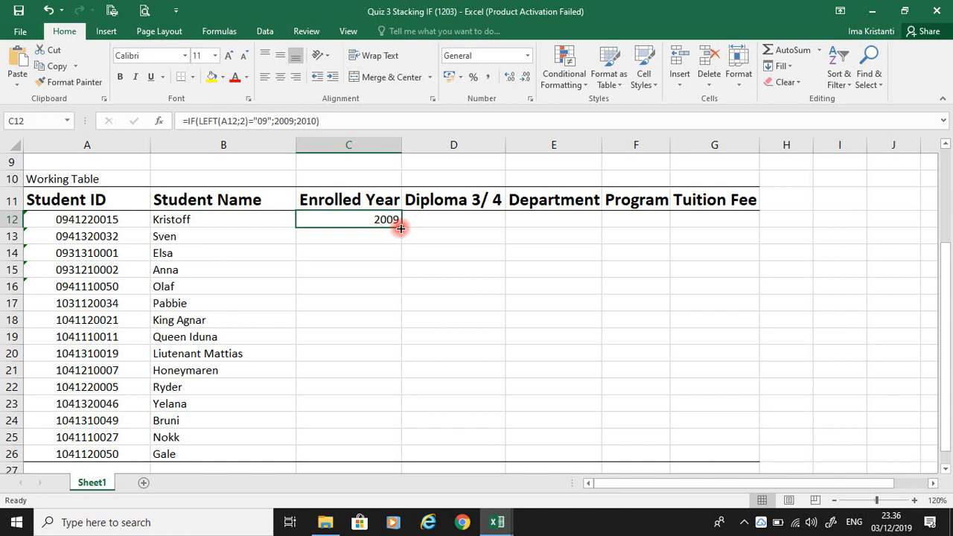
pyautogui.doubleClick(400, 229)
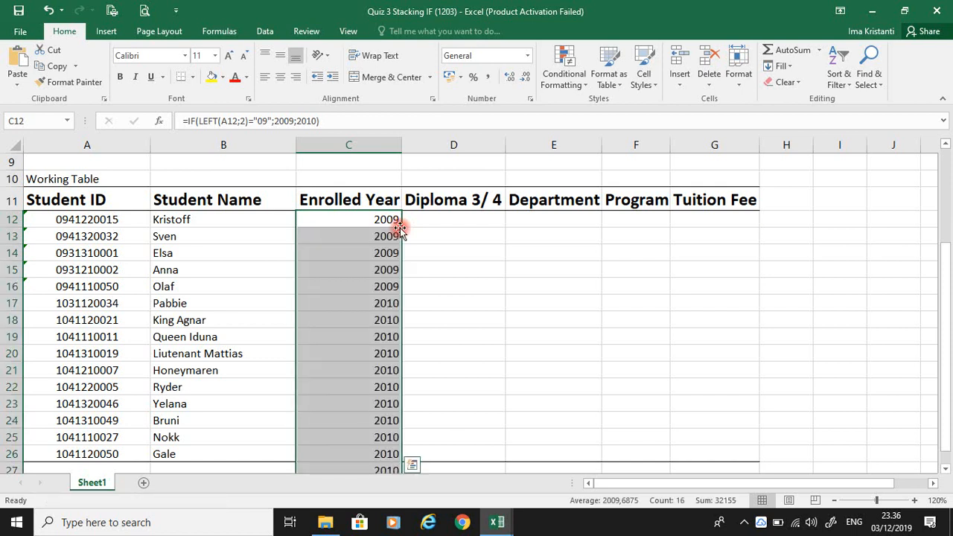
# Delete the extra Enrolled Year value in C27, below the last student row
pyautogui.click(401, 229)
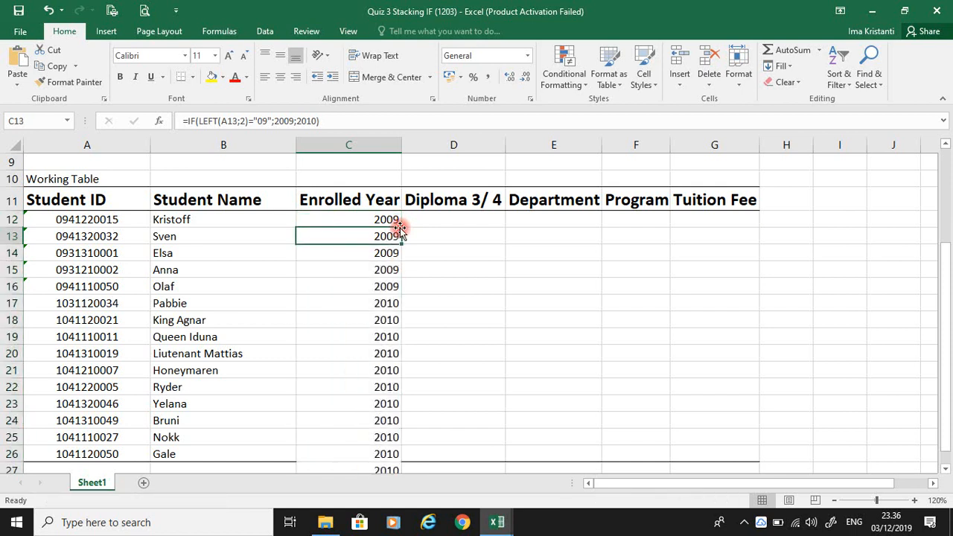
pyautogui.press('Down')
pyautogui.press('Down')
pyautogui.press('Down')
pyautogui.press('Down')
pyautogui.press('Down')
pyautogui.press('Down')
pyautogui.press('Down')
pyautogui.press('Down')
pyautogui.press('Down')
pyautogui.press('Down')
pyautogui.press('Down')
pyautogui.press('Down')
pyautogui.press('Down')
pyautogui.press('Down')
pyautogui.press('Down')
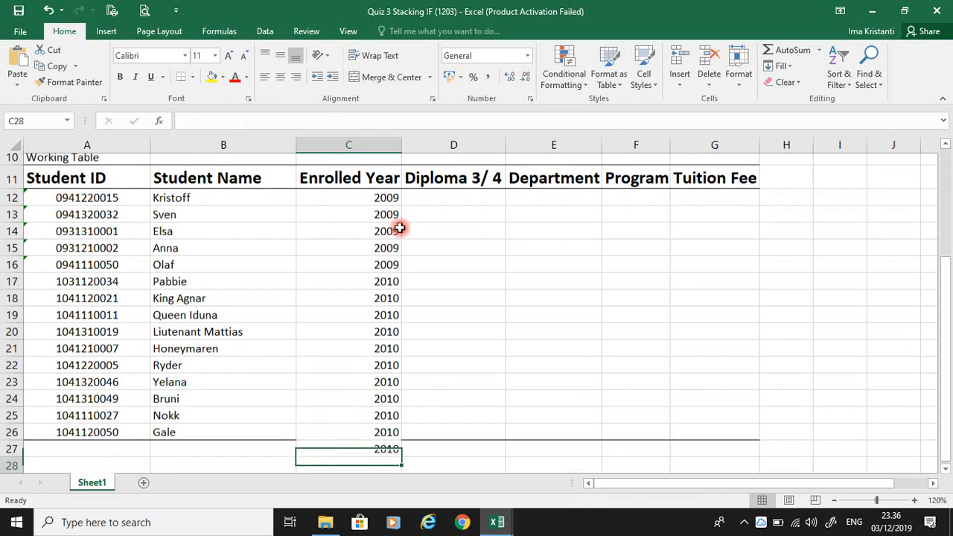
pyautogui.press('Up')
pyautogui.press('Delete')
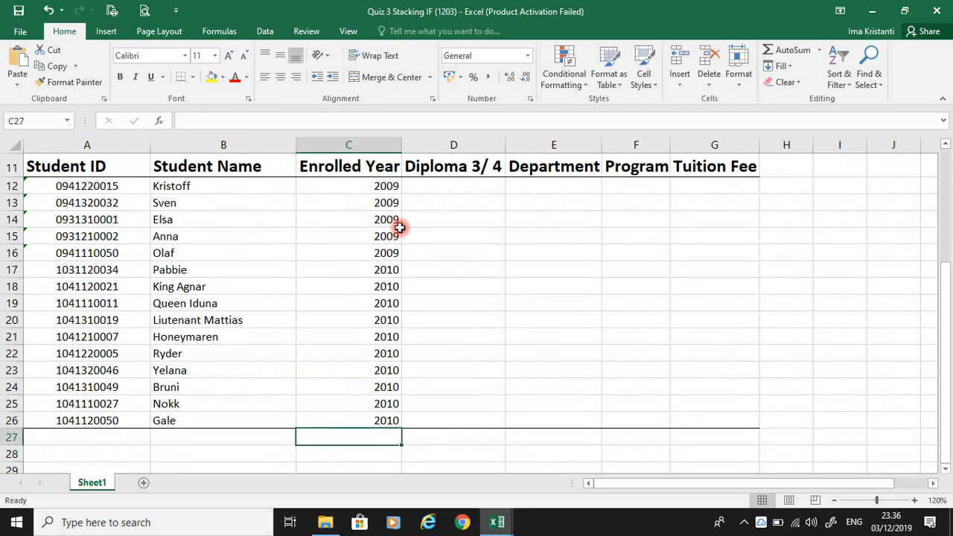
pyautogui.press('pageup')
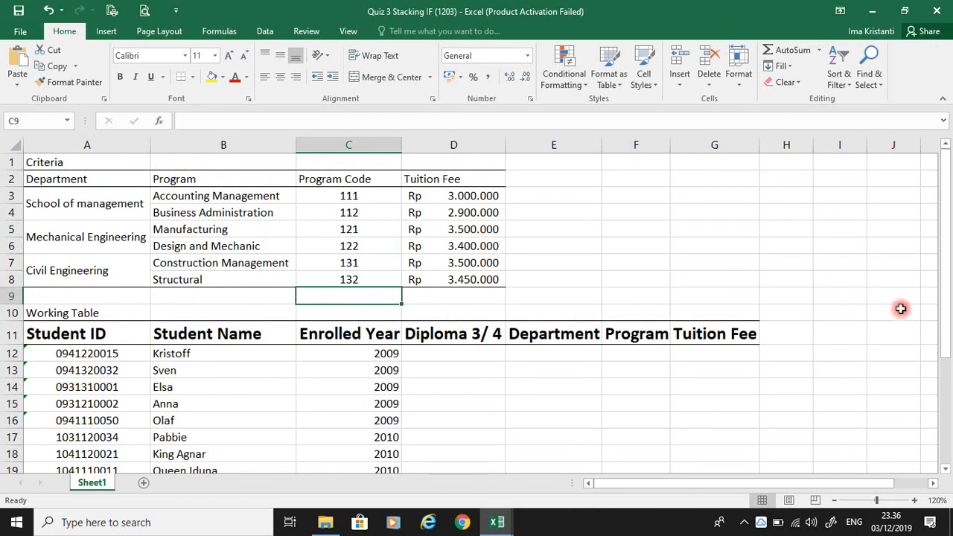
pyautogui.moveTo(949, 281); pyautogui.dragTo(950, 372)
pyautogui.click(447, 199)
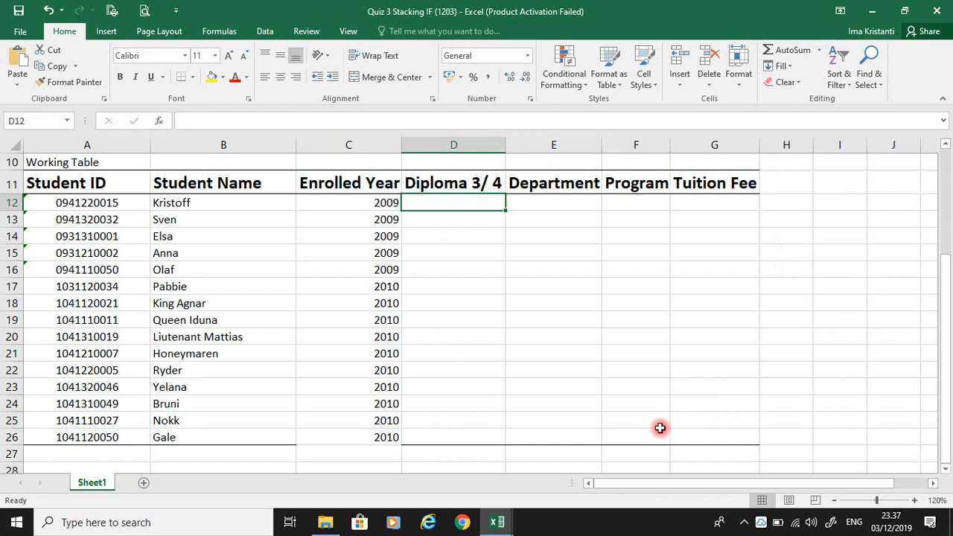
pyautogui.click(729, 212)
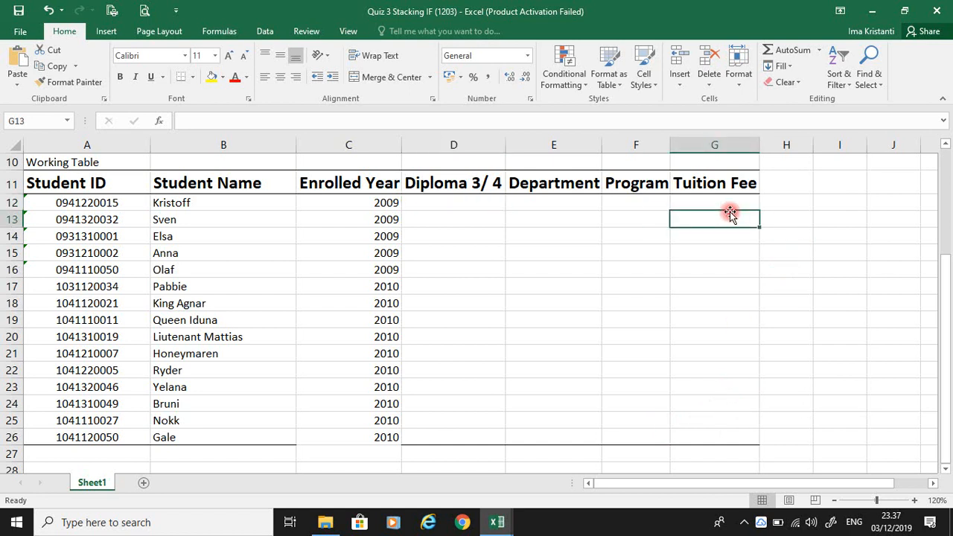
# Select D12, the first student's cell in the Diploma 3/4 column
pyautogui.press('Up')
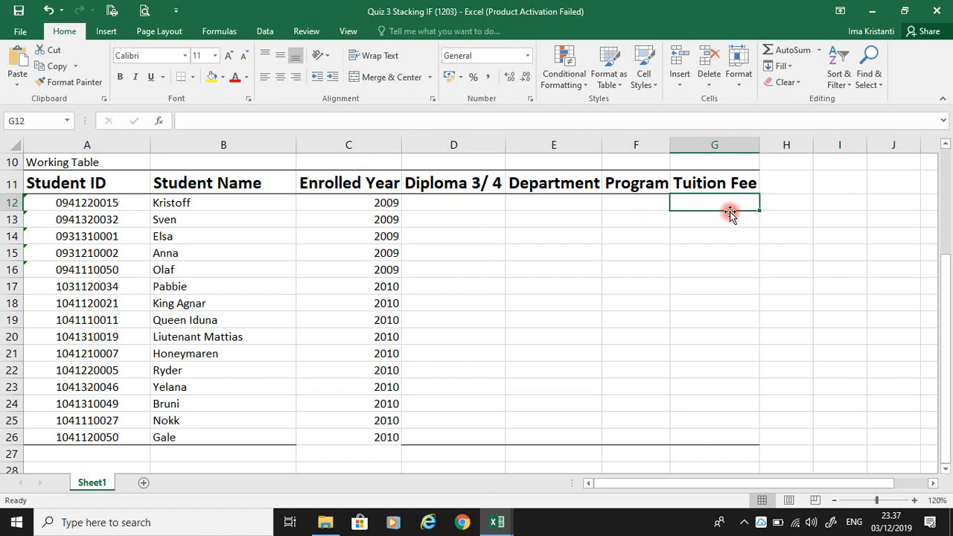
pyautogui.click(445, 201)
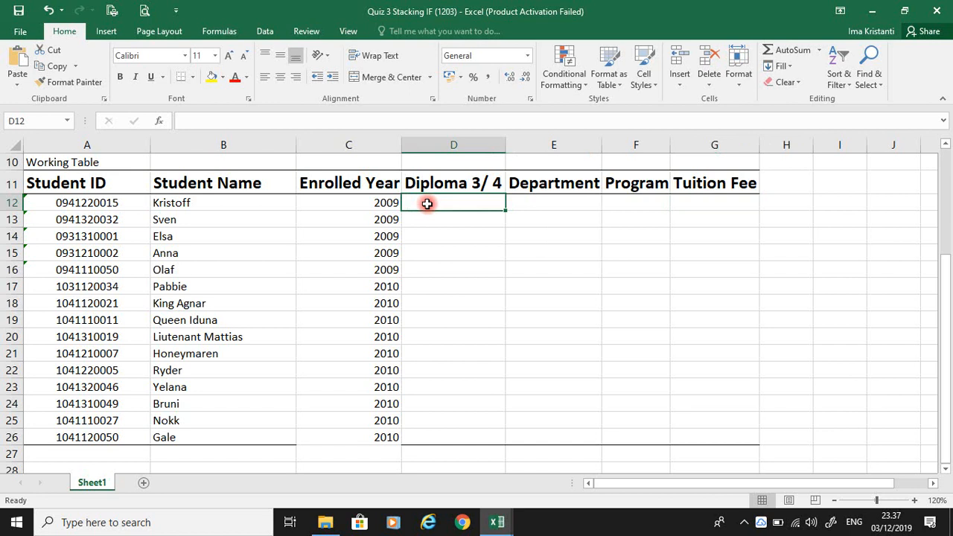
pyautogui.write('=l')
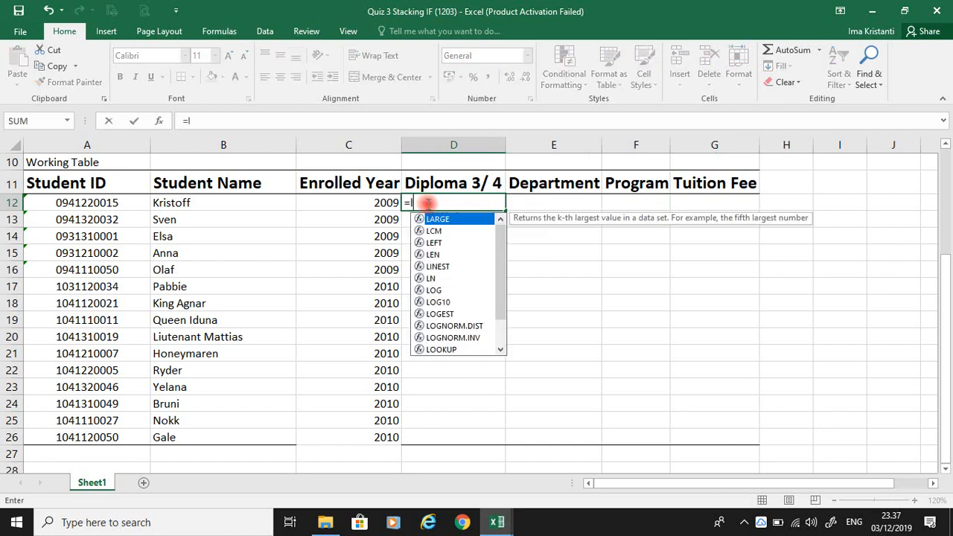
pyautogui.write('eft')
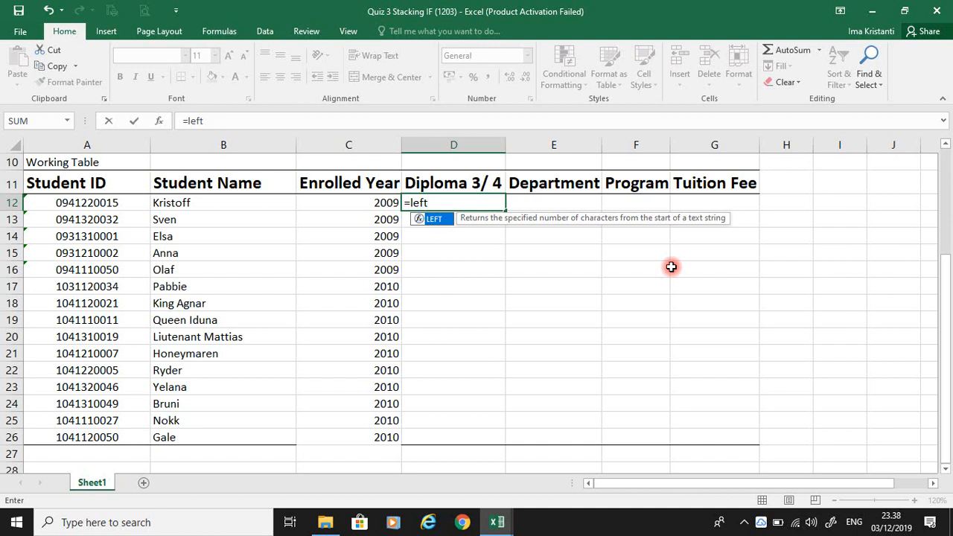
pyautogui.press('BackSpace')
pyautogui.press('BackSpace')
pyautogui.press('BackSpace')
pyautogui.press('BackSpace')
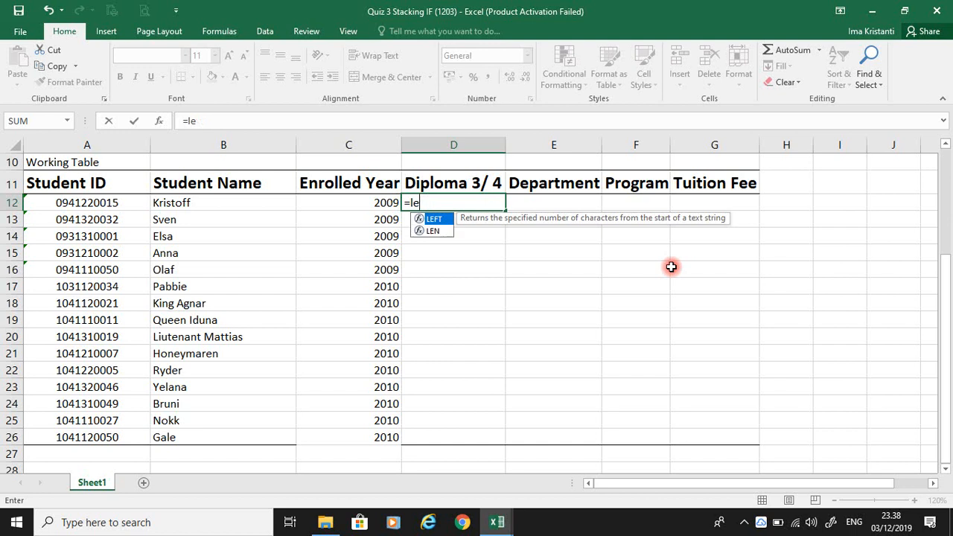
# Enter =MID(A12;3;1) in D12 to extract the student ID's third character, and fill it down the Diploma 3/4 column
pyautogui.write('mid(')
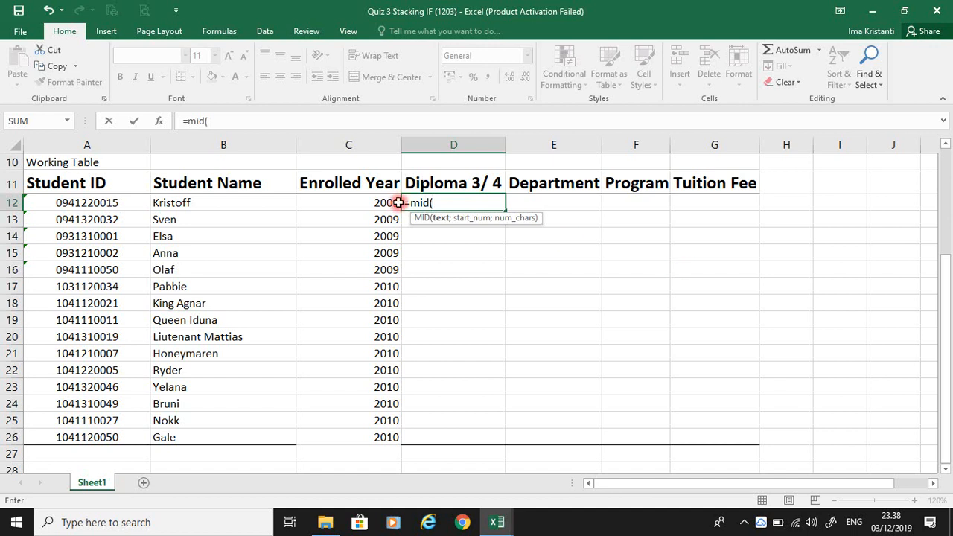
pyautogui.click(117, 210)
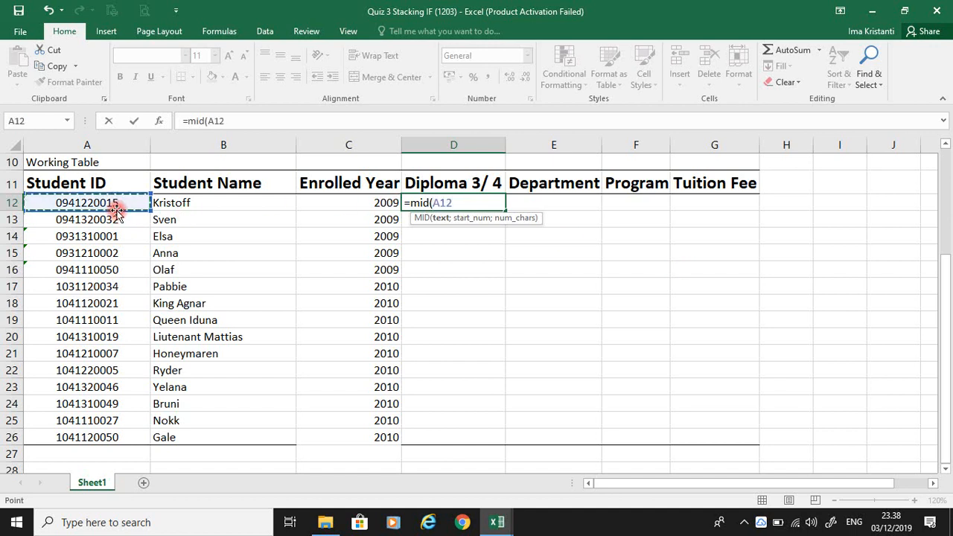
pyautogui.write(';')
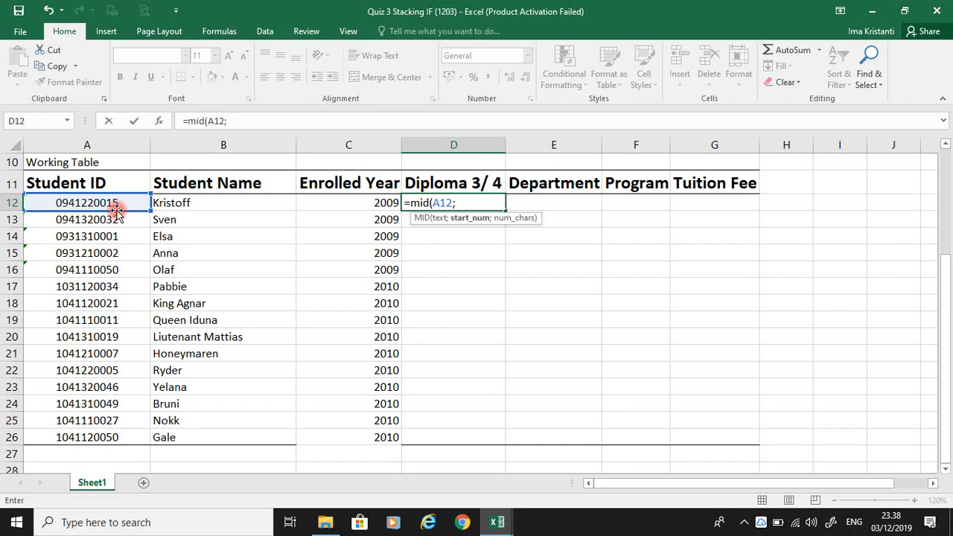
pyautogui.write('3;1')
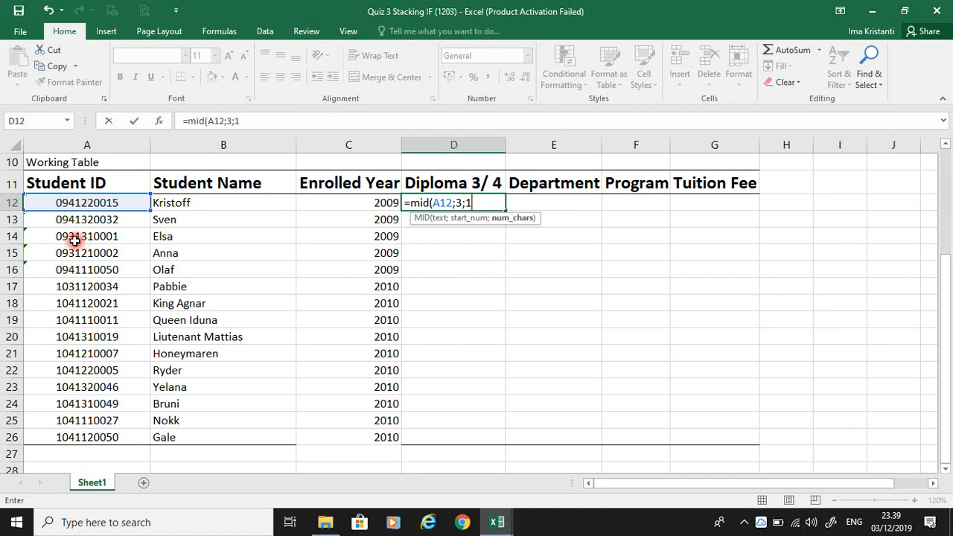
pyautogui.write(')')
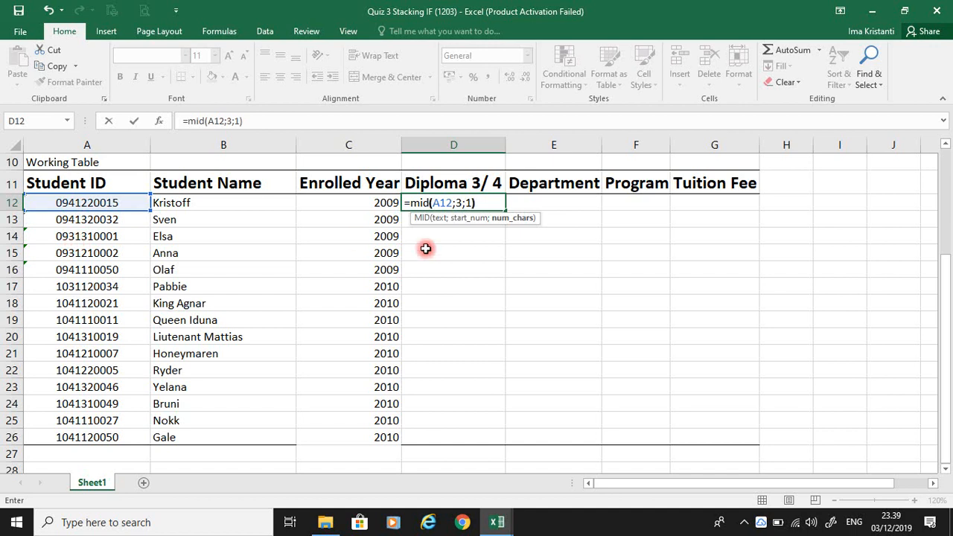
pyautogui.press('Return')
pyautogui.press('Up')
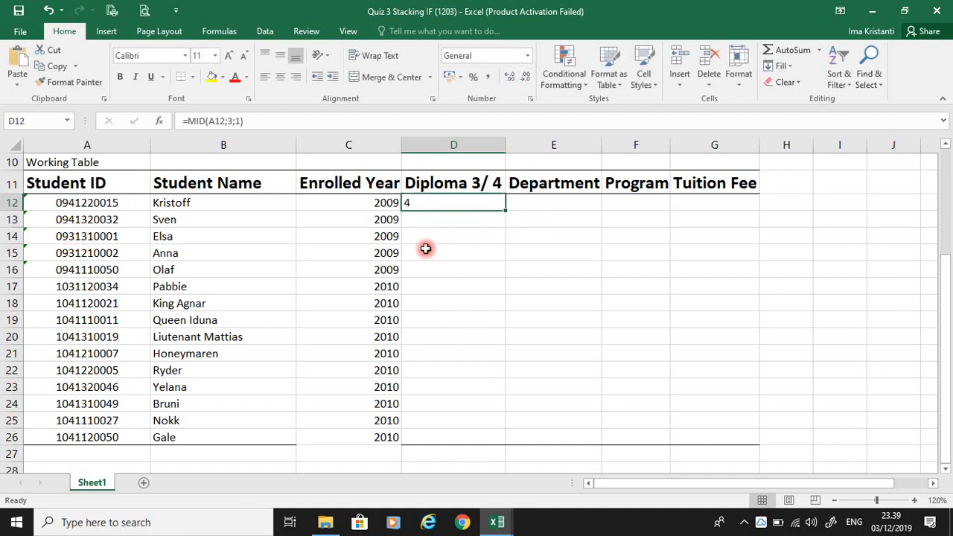
pyautogui.doubleClick(504, 209)
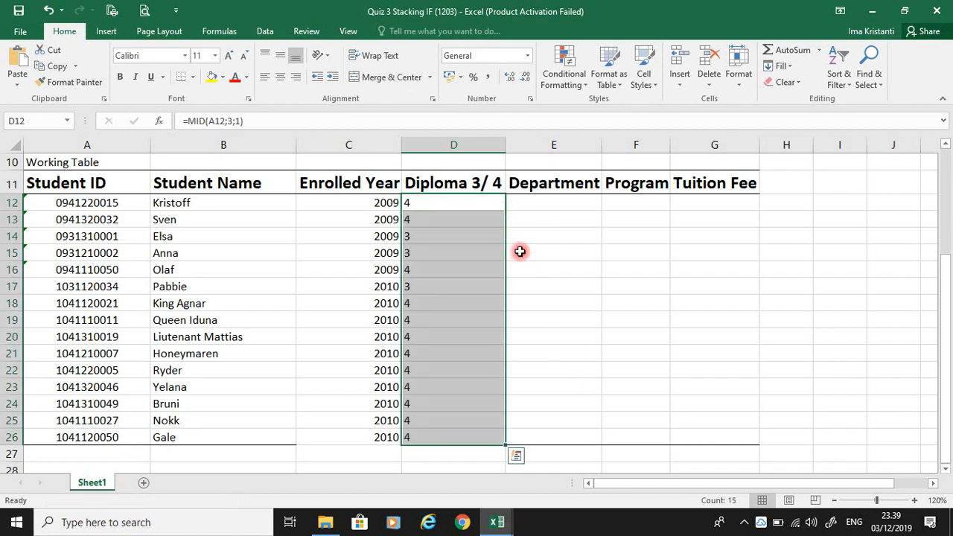
# Wrap the MID formula in D12 in a VALUE function so the extracted digit becomes a number
pyautogui.click(455, 206)
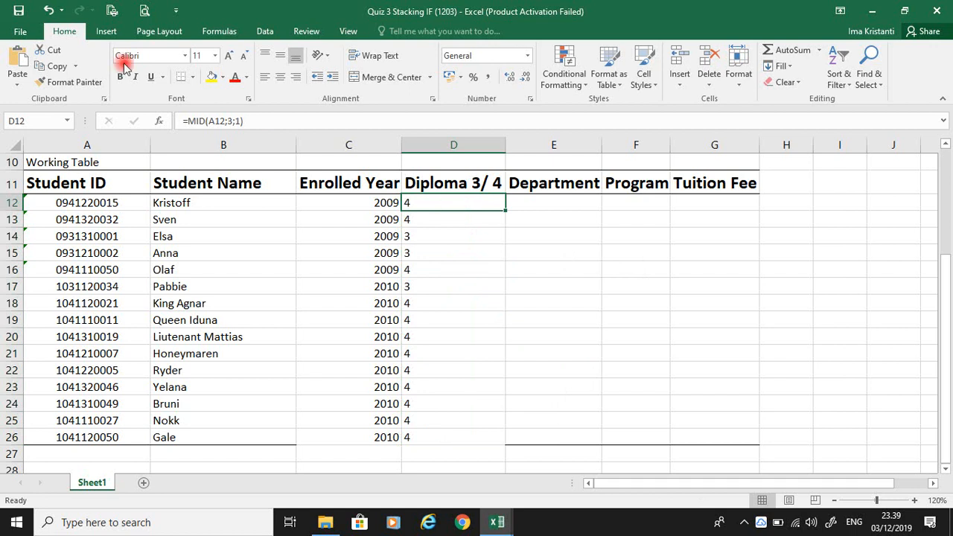
pyautogui.click(188, 120)
pyautogui.write('value')
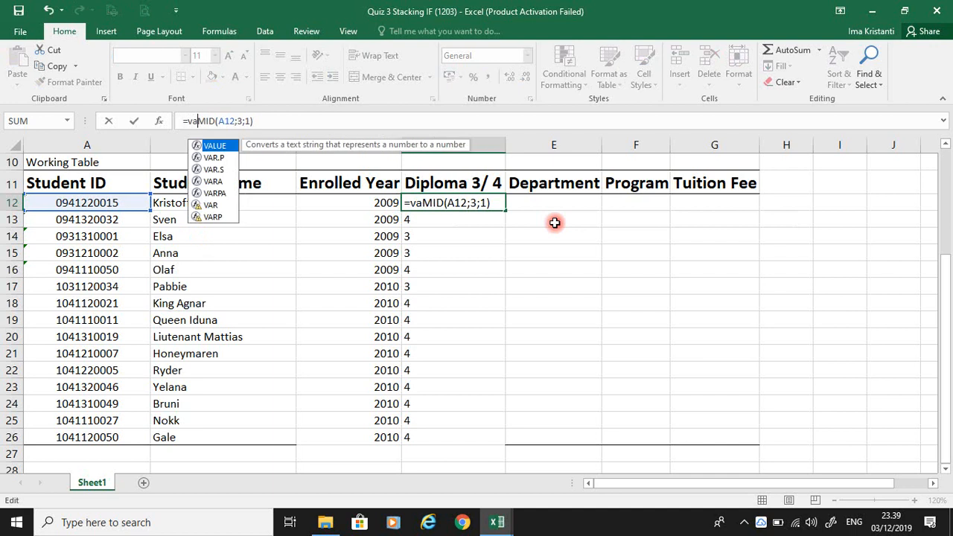
pyautogui.write('(')
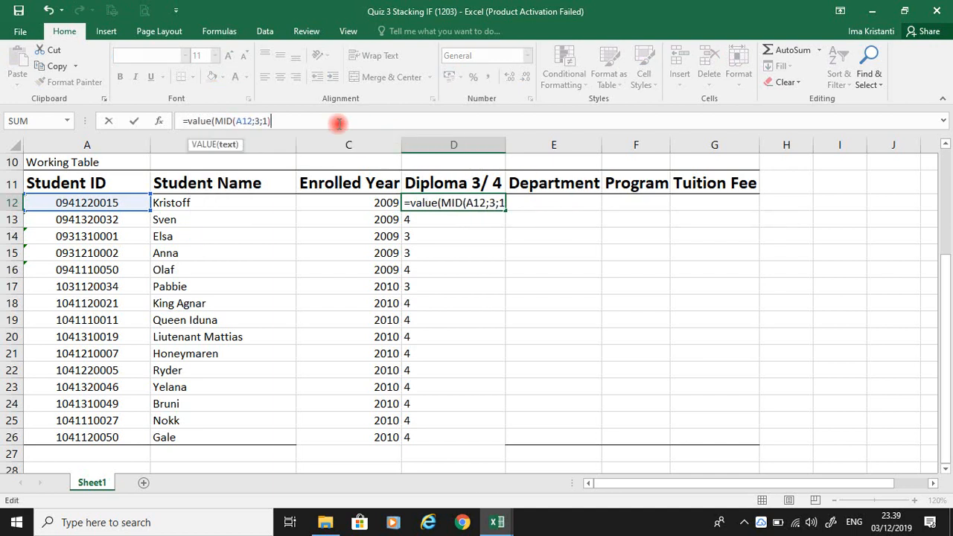
pyautogui.write(')')
pyautogui.press('Return')
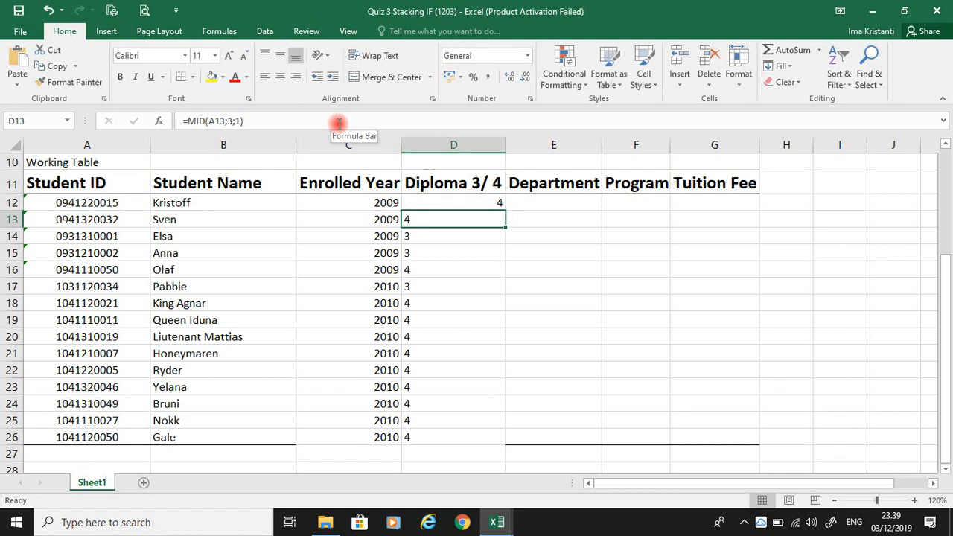
# Fill the VALUE formula from D12 down the column and delete the extra entry in D27
pyautogui.click(466, 202)
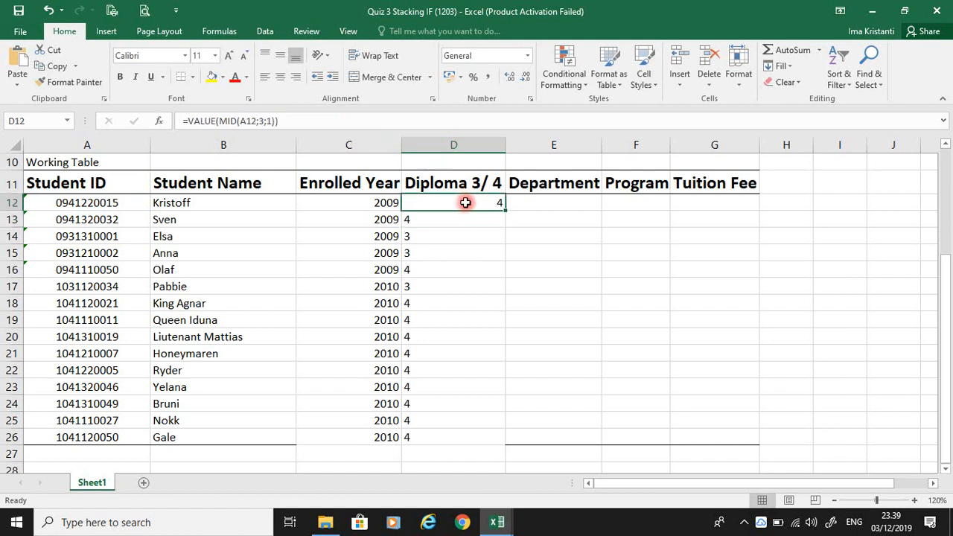
pyautogui.doubleClick(505, 211)
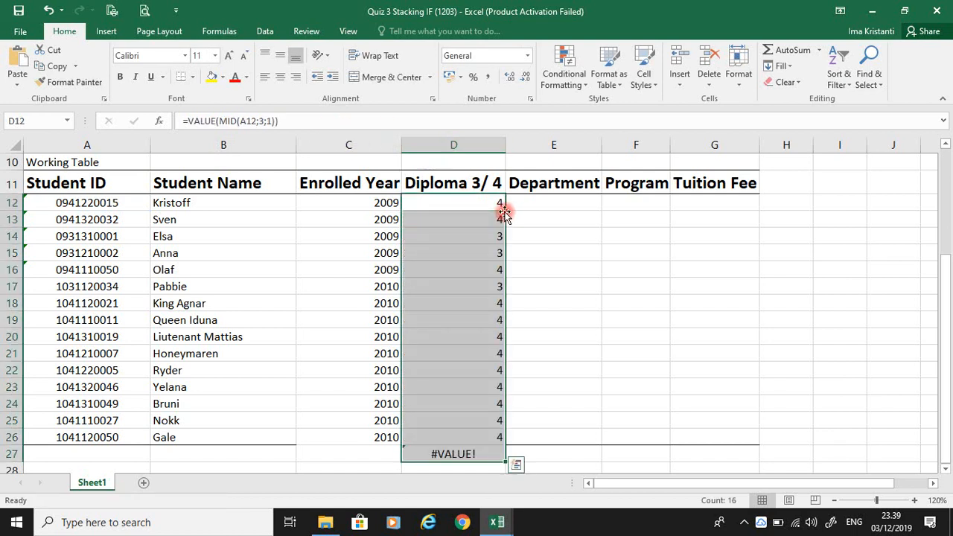
pyautogui.click(439, 452)
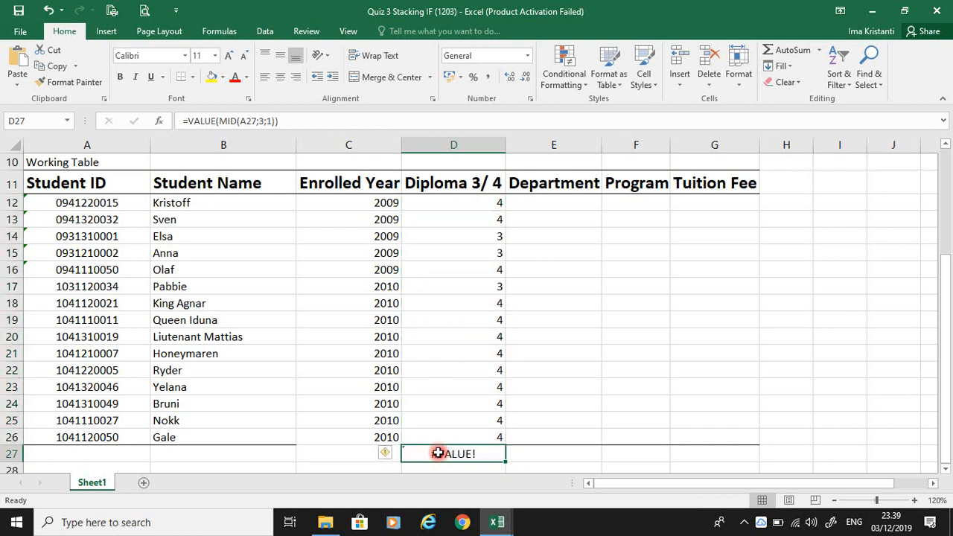
pyautogui.press('Delete')
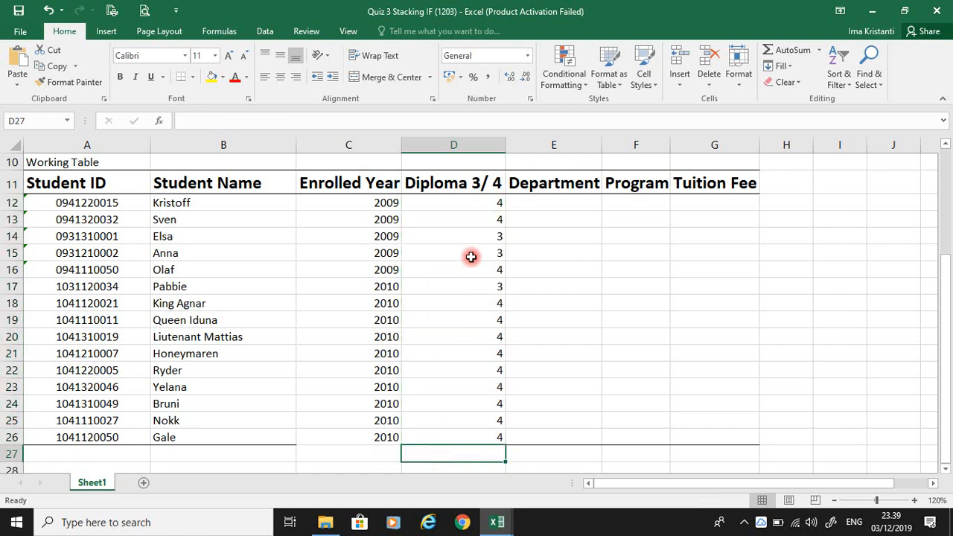
# Wrap the VALUE formula in D12 in an IF function whose logical test compares the result with 4
pyautogui.click(433, 201)
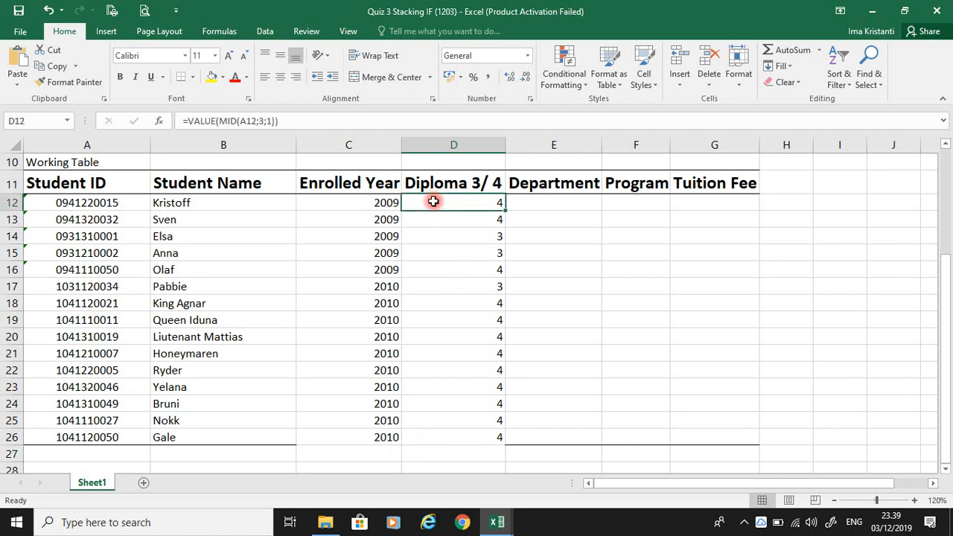
pyautogui.click(189, 121)
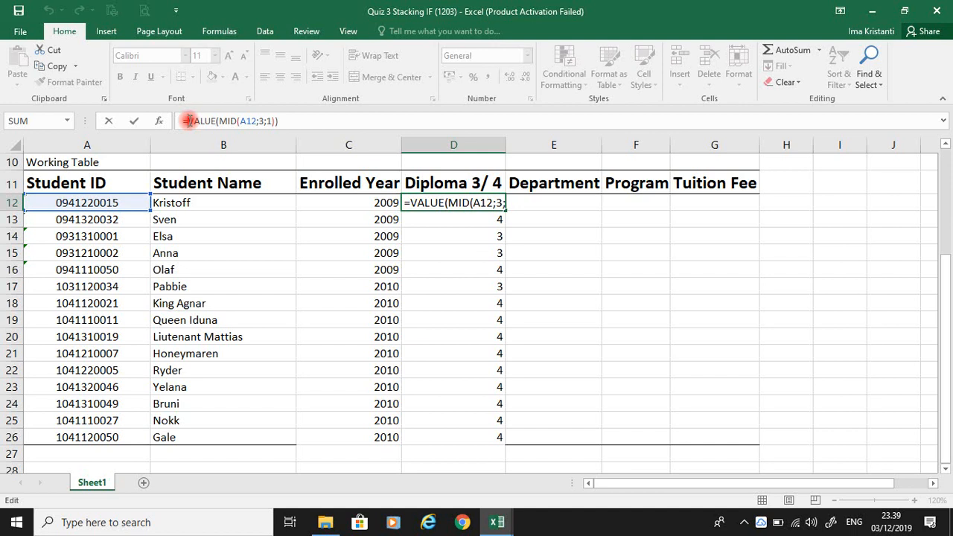
pyautogui.write('if(')
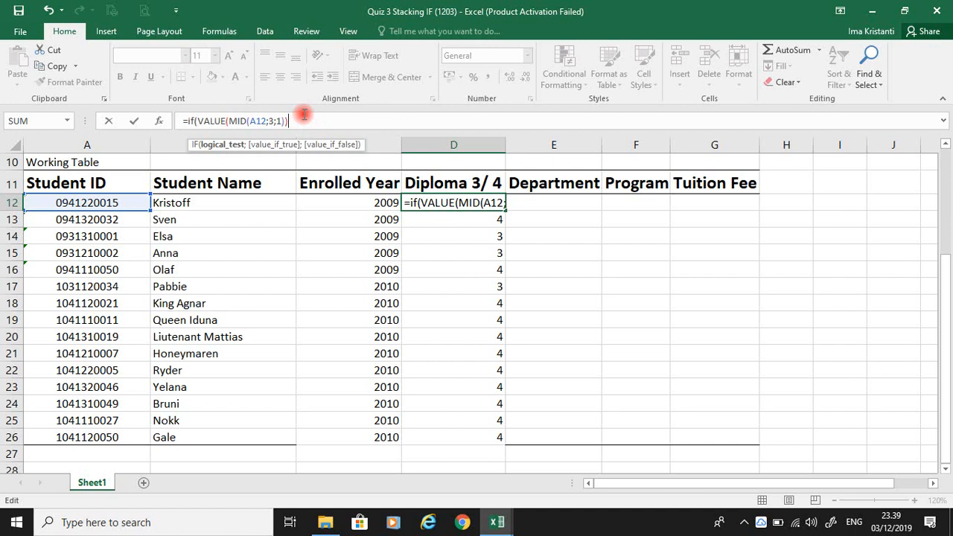
pyautogui.write('=4')
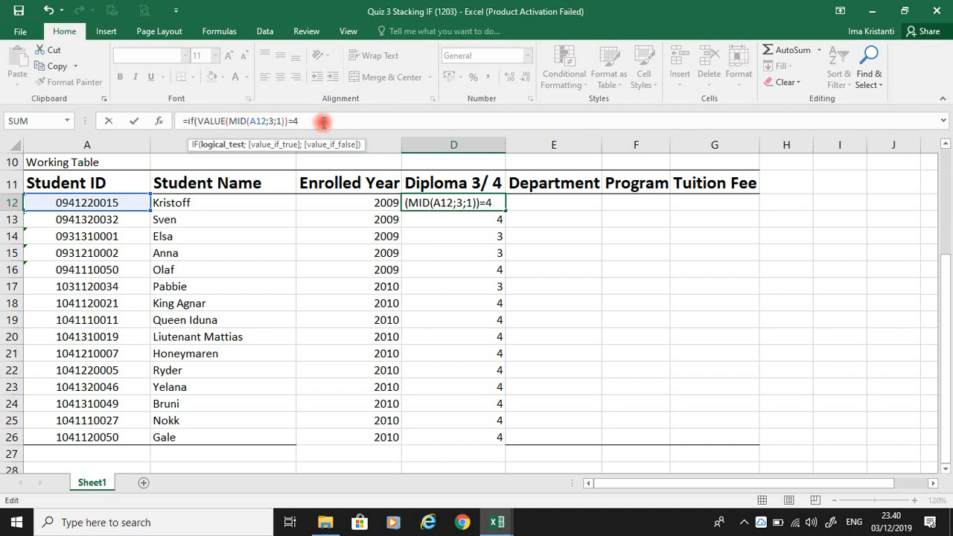
# Add the quoted text "Diploma 4" as the value-if-true argument of the IF formula in D12
pyautogui.write(';')
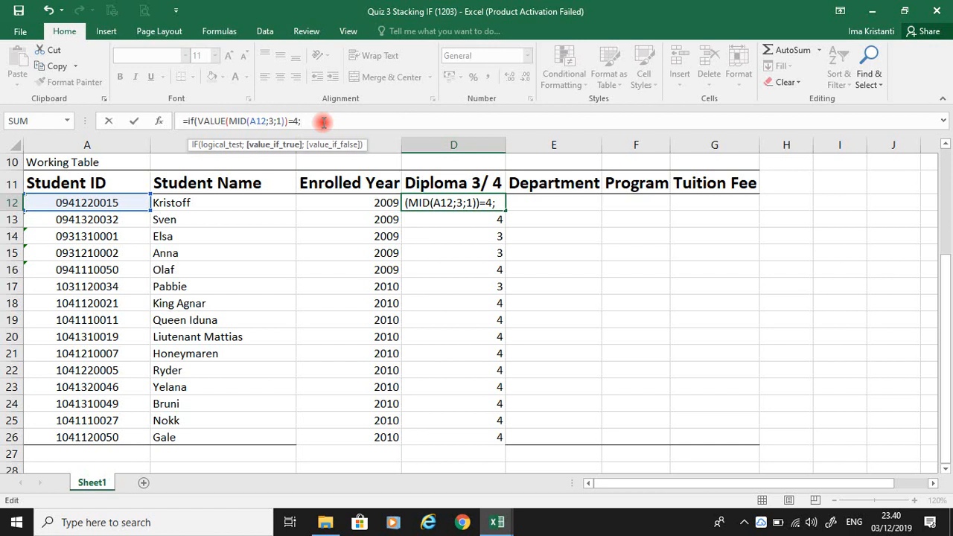
pyautogui.write('Di')
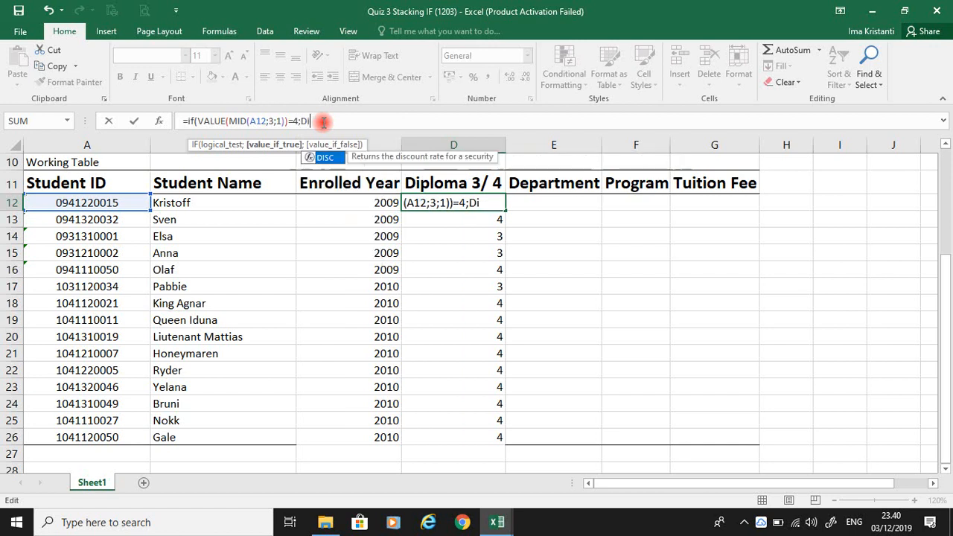
pyautogui.write('ploma 4')
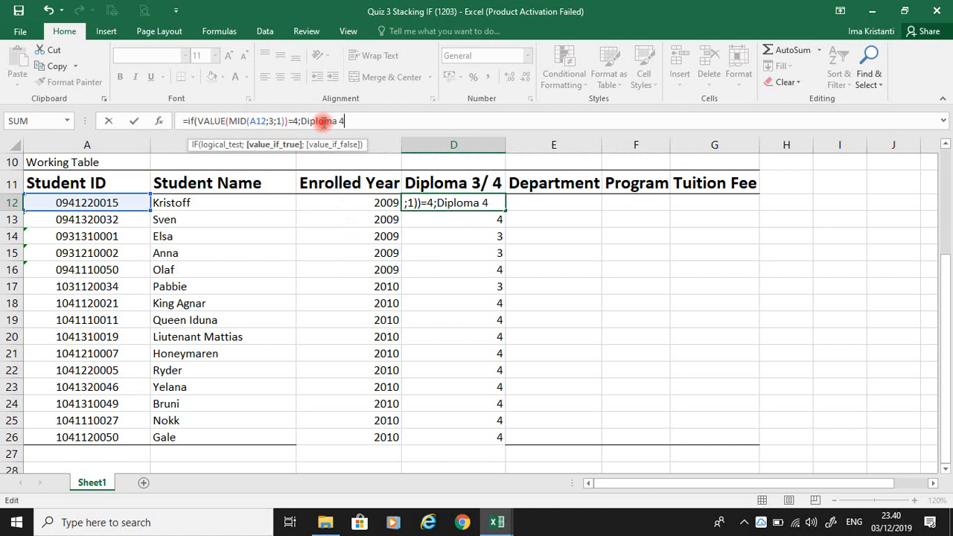
pyautogui.write(';')
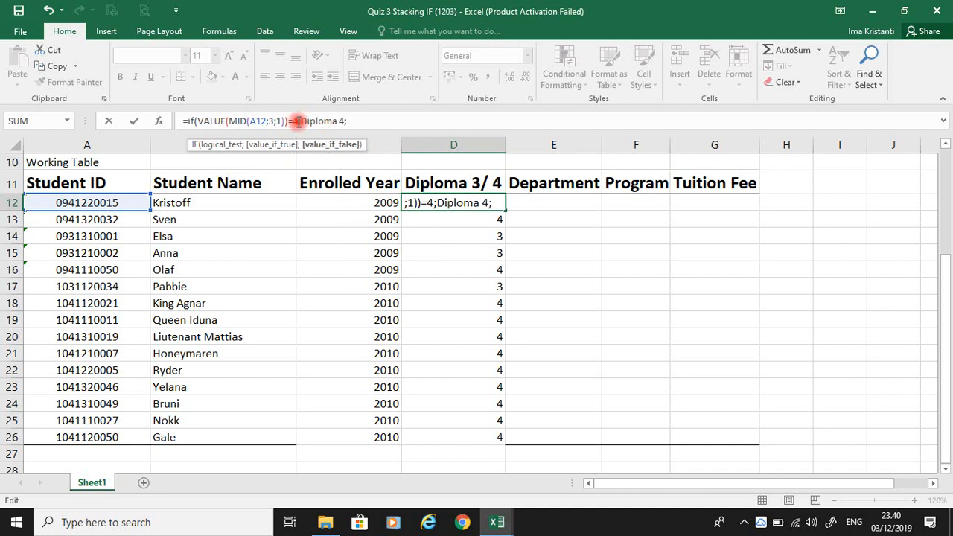
pyautogui.click(298, 121)
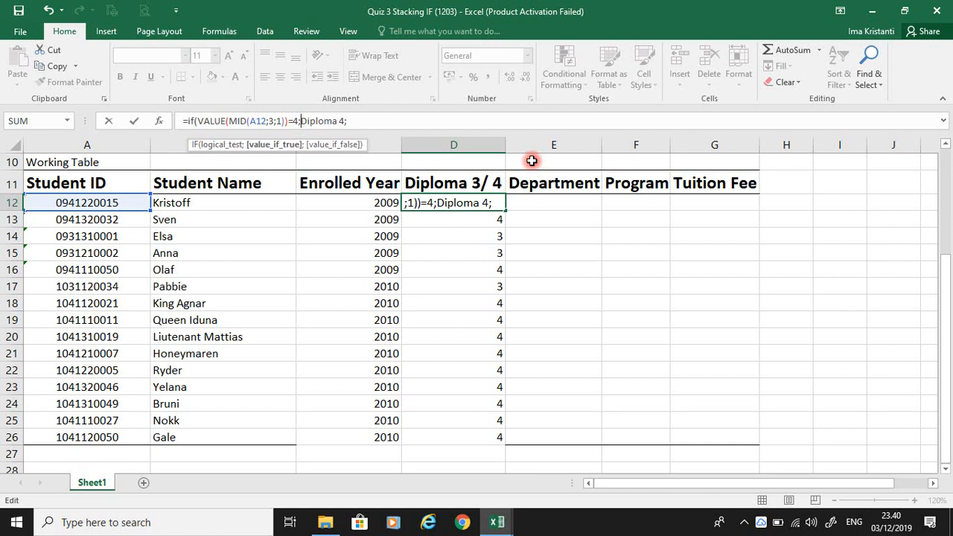
pyautogui.write('"')
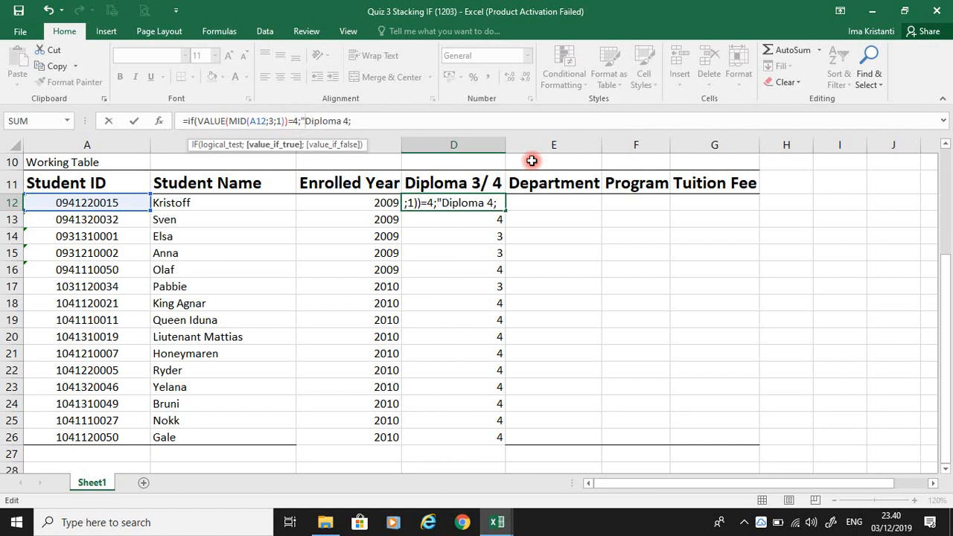
pyautogui.click(348, 121)
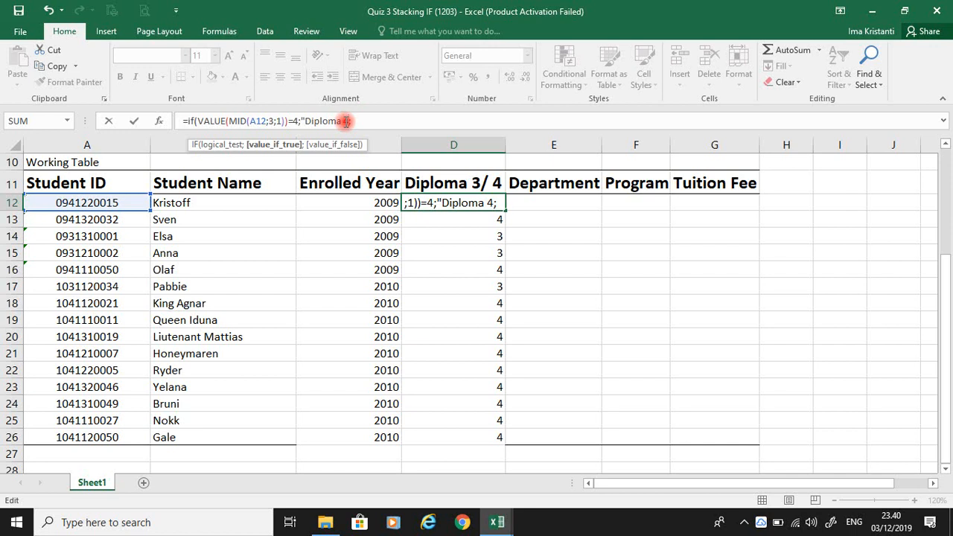
pyautogui.write('"')
# Complete the D12 IF formula with "Diploma 3" as its value-if-false argument and enter it
pyautogui.click(368, 121)
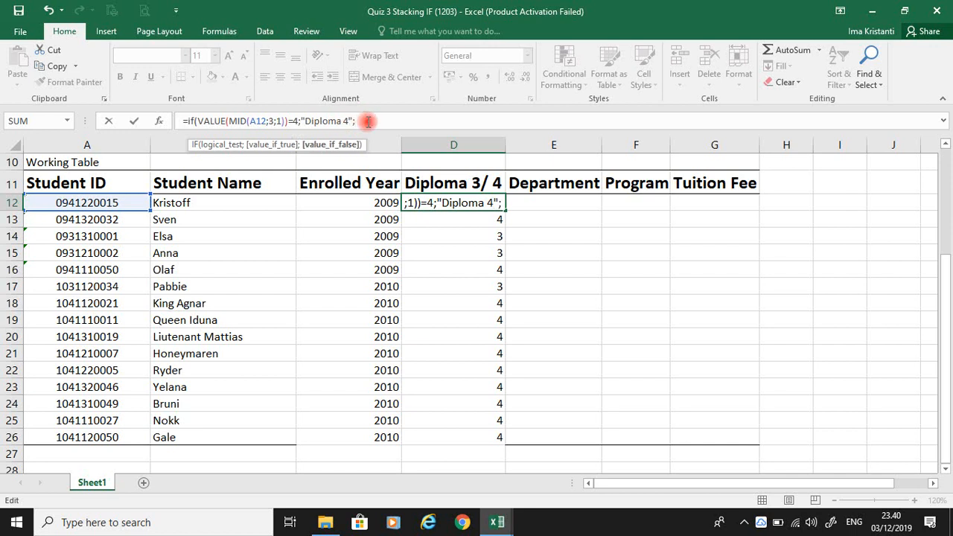
pyautogui.write('"Diplom')
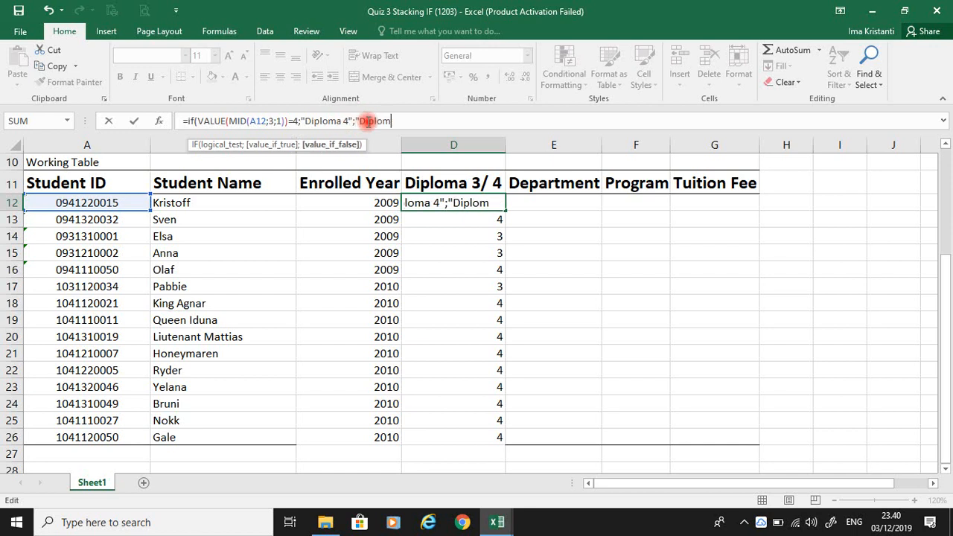
pyautogui.write('a 3"')
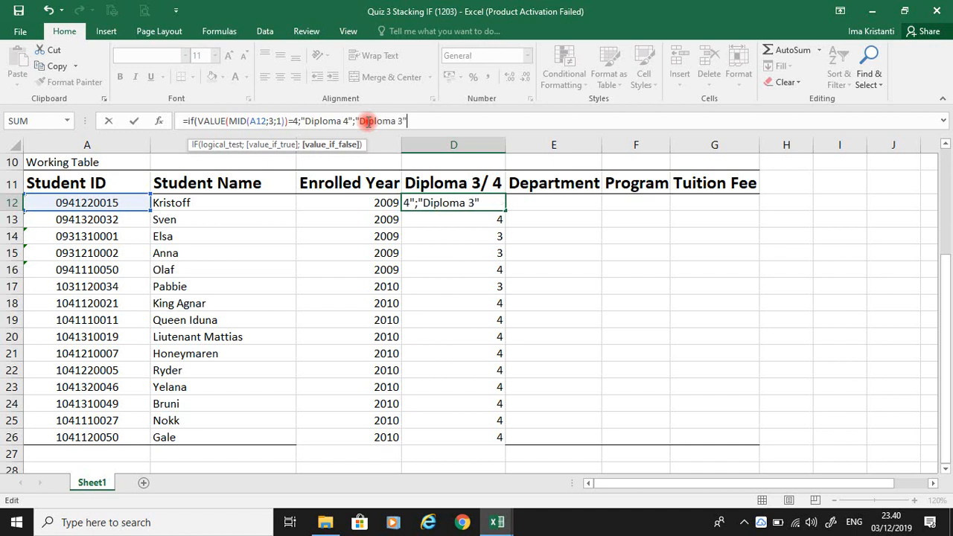
pyautogui.write(')')
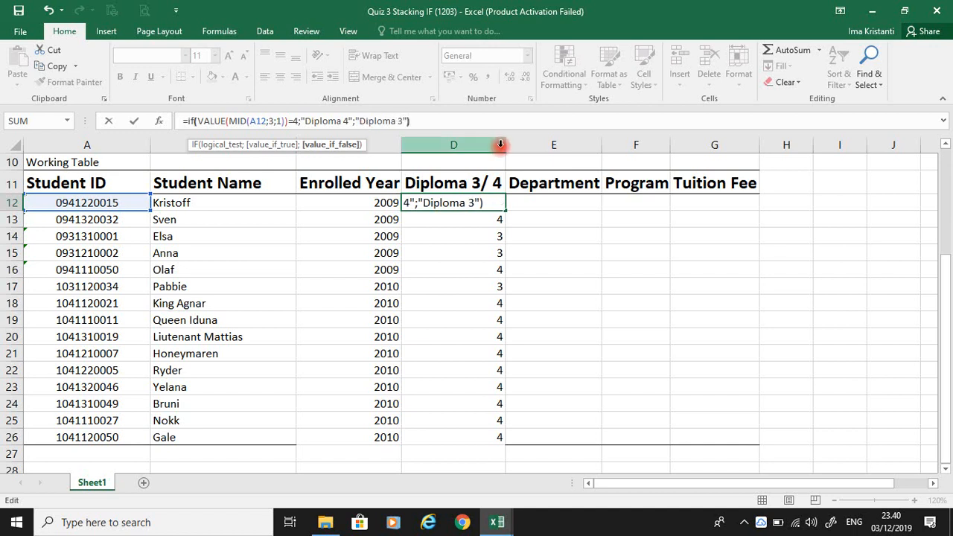
pyautogui.press('Return')
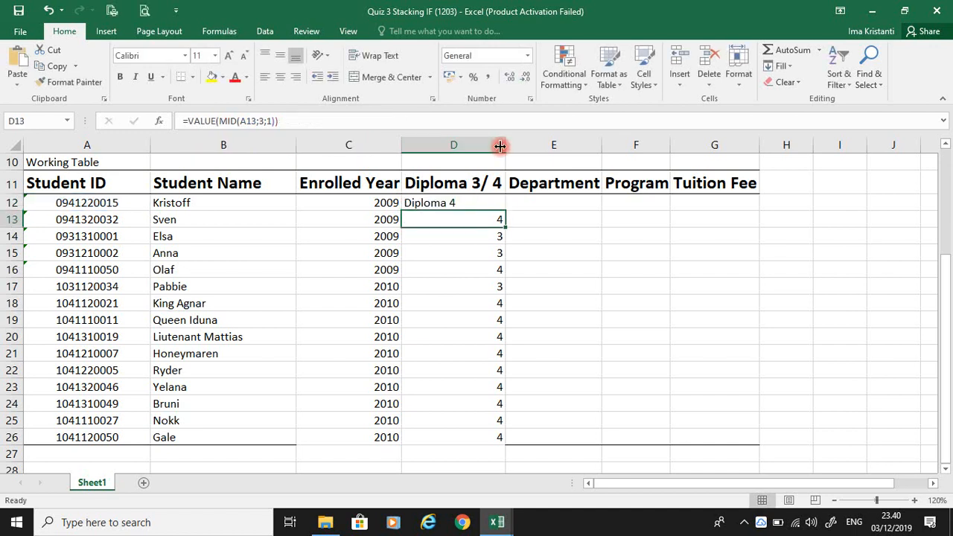
# Fill the IF formula from D12 down the Diploma 3/4 column to row 26
pyautogui.press('Up')
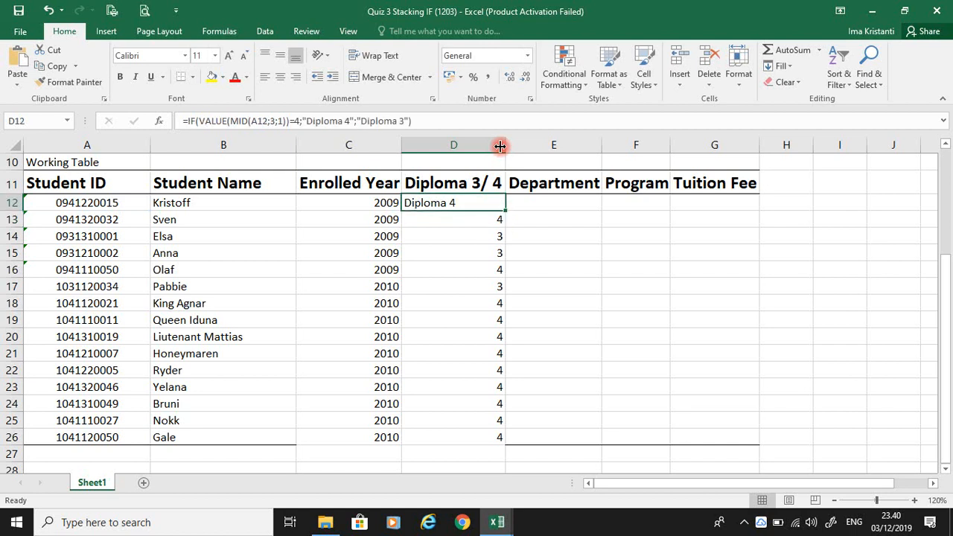
pyautogui.doubleClick(505, 210)
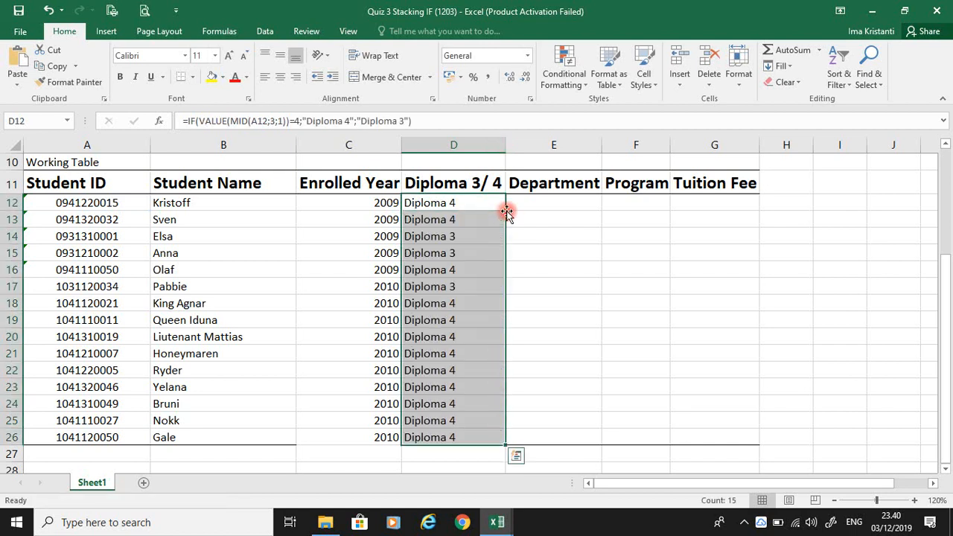
pyautogui.click(540, 219)
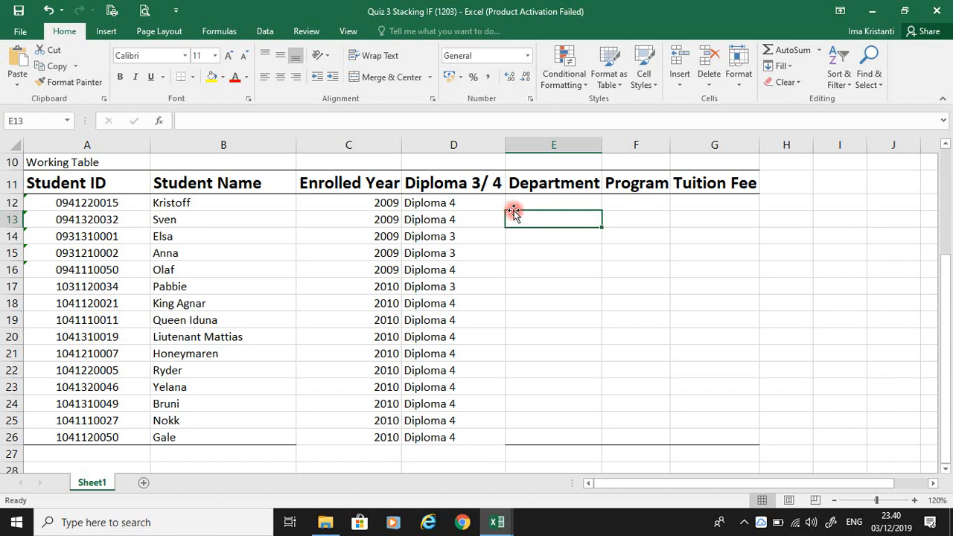
# Copy the Department column of the criteria table, A2:A8, to a helper table starting at F2
pyautogui.click(532, 189)
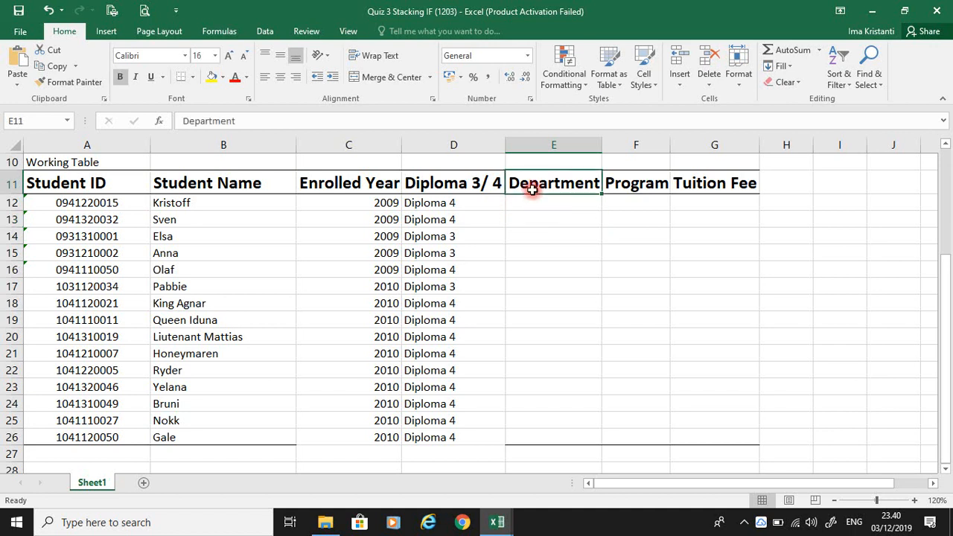
pyautogui.press('Down')
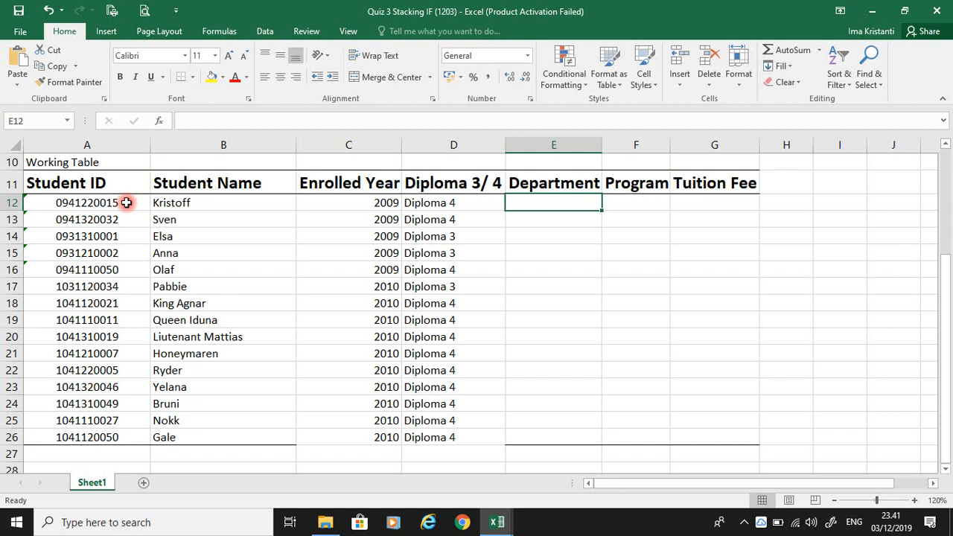
pyautogui.scroll(3, 127, 203)
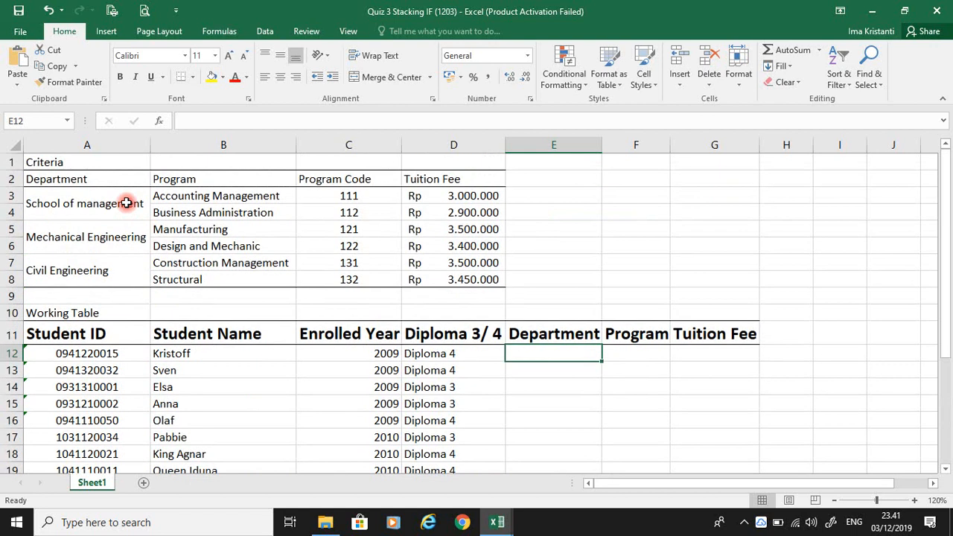
pyautogui.click(347, 195)
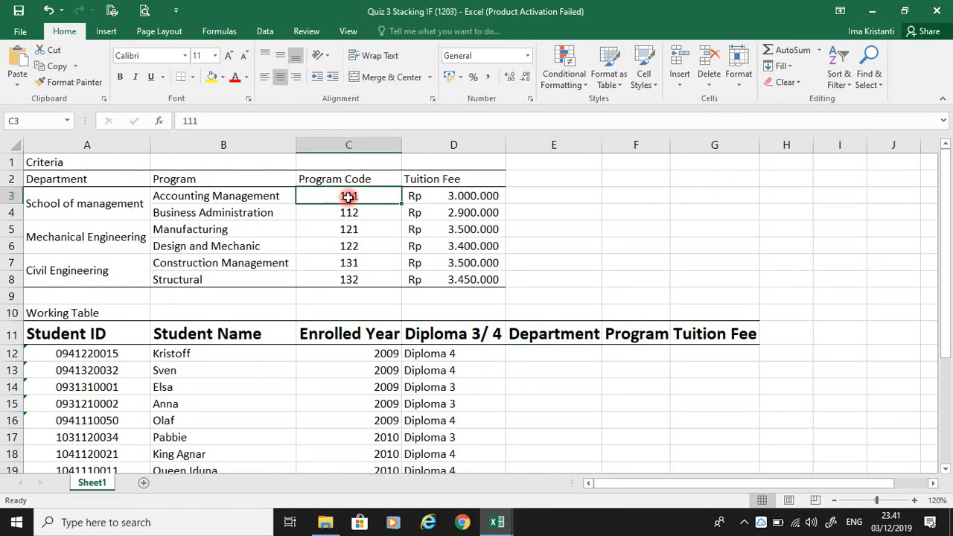
pyautogui.click(618, 197)
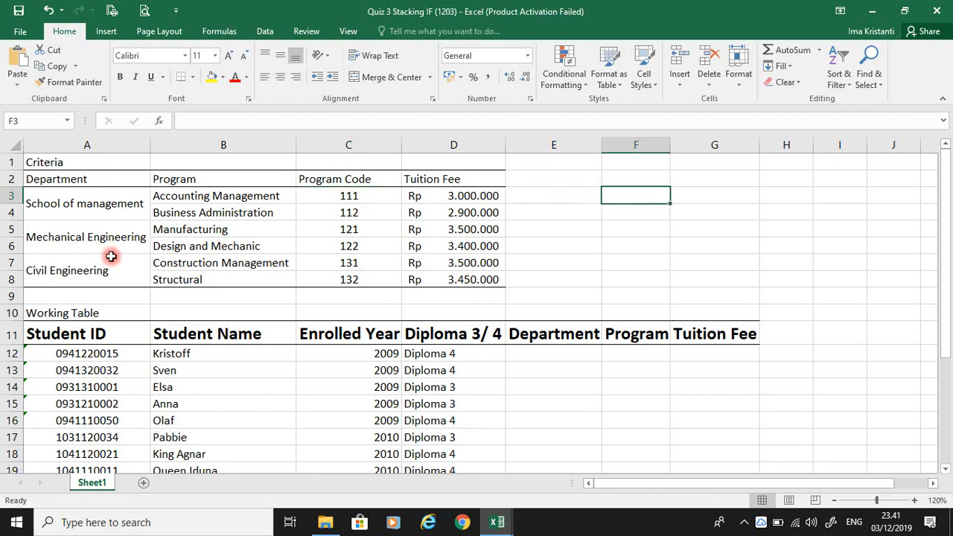
pyautogui.moveTo(92, 182); pyautogui.dragTo(89, 274)
pyautogui.hotkey('ctrl', 'c')
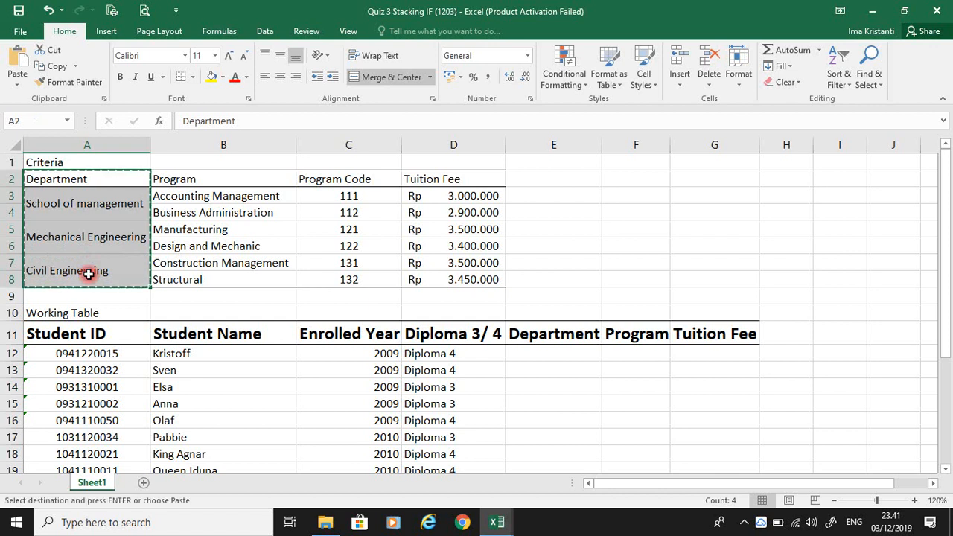
pyautogui.click(619, 179)
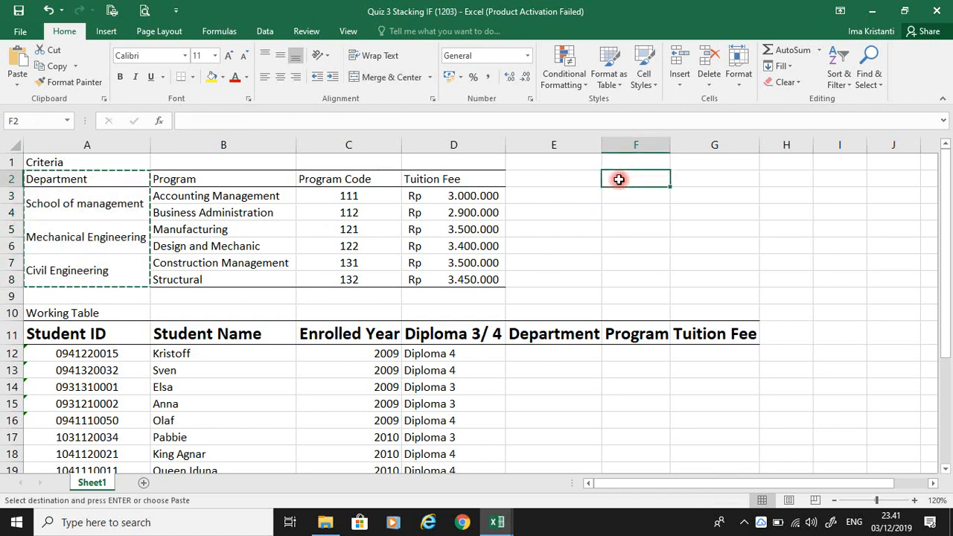
pyautogui.hotkey('ctrl', 'v')
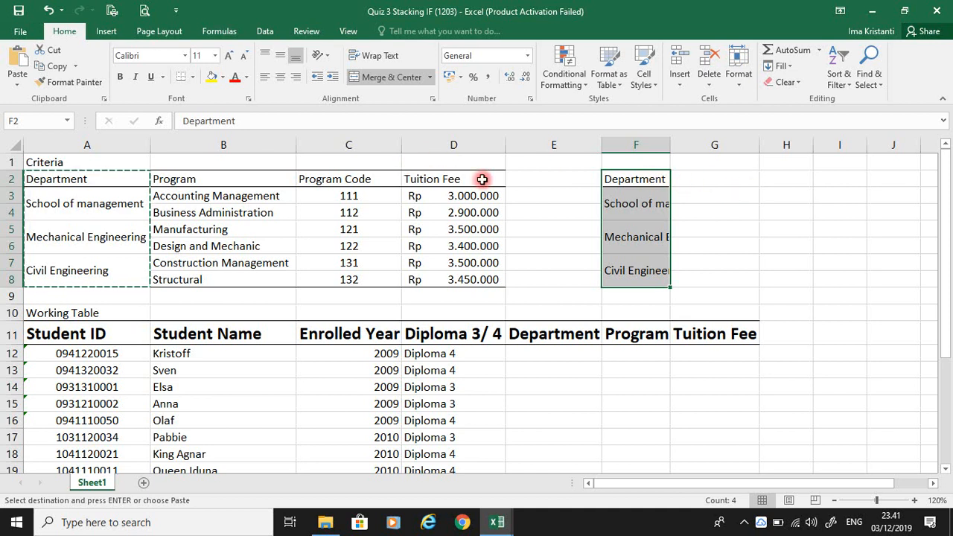
# Add the header "Department Code" in G2 beside the copied Department column
pyautogui.click(730, 173)
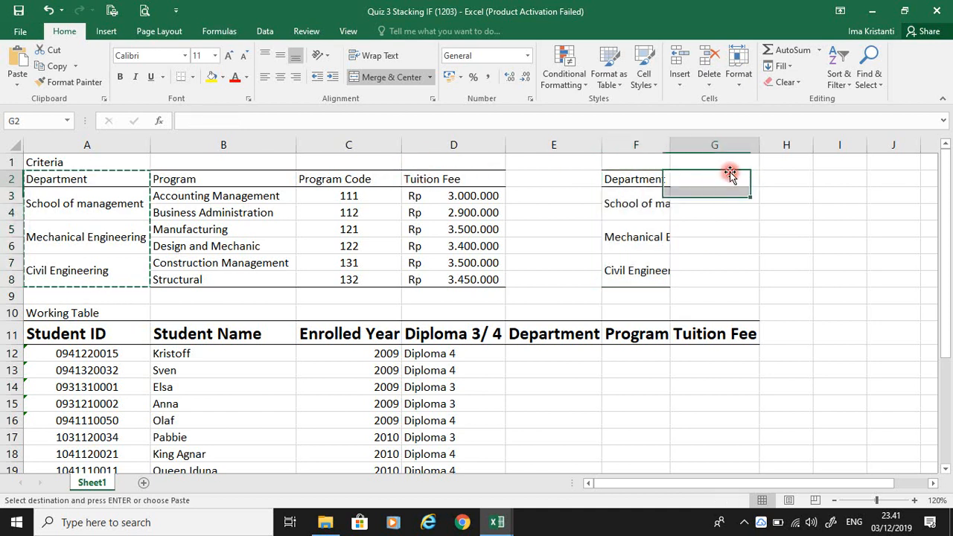
pyautogui.write('Depa')
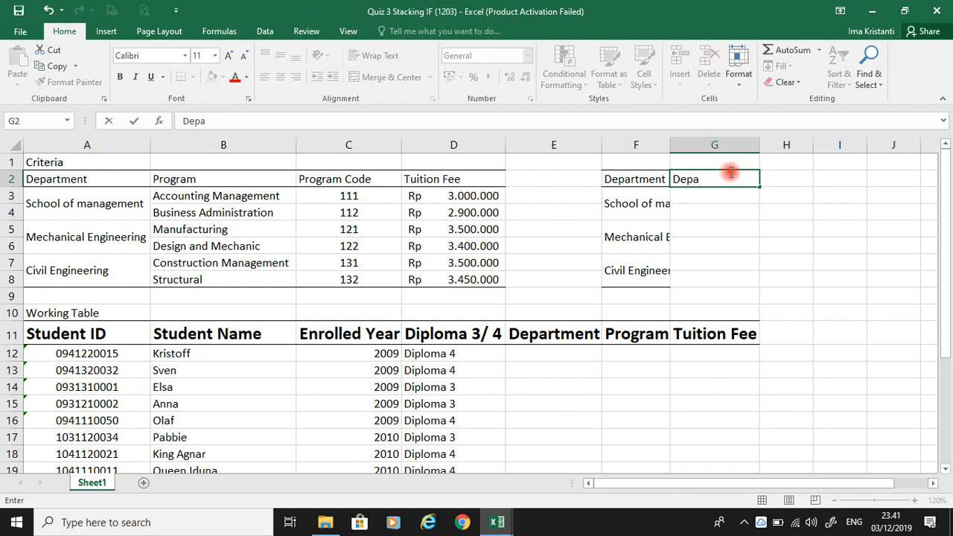
pyautogui.write('rtment Code')
pyautogui.press('Return')
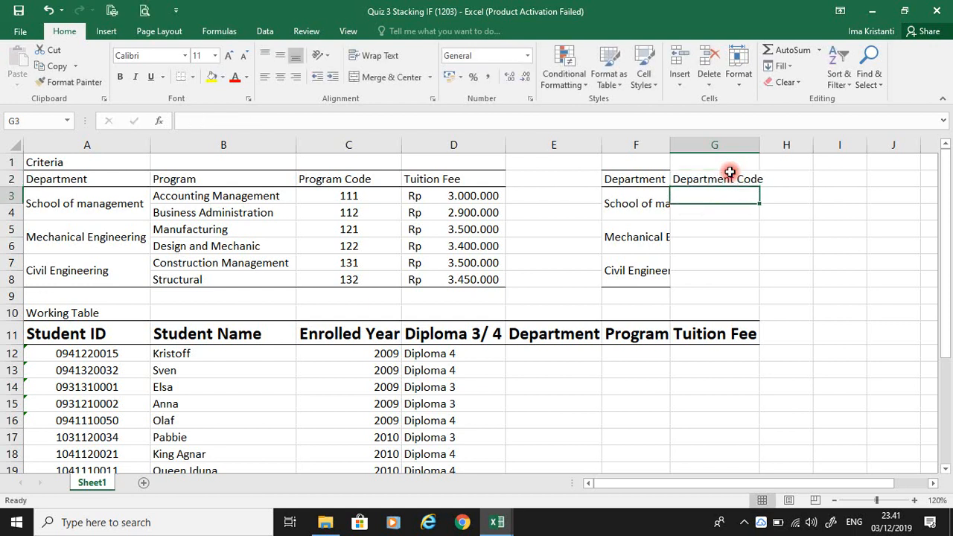
# Enter department codes 11, 12 and 13 in G3, G5 and G7, and autofit column F to the department names
pyautogui.write('11')
pyautogui.press('Return')
pyautogui.press('Return')
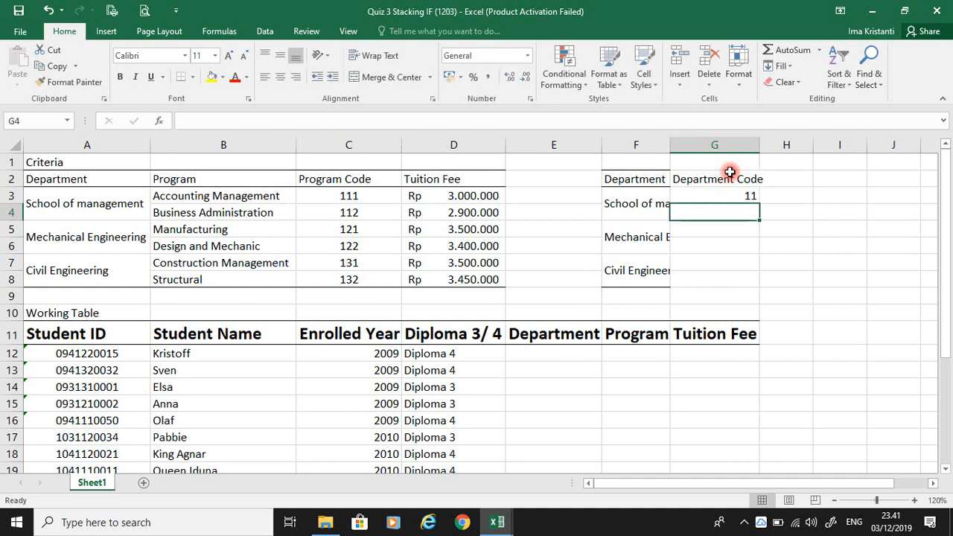
pyautogui.write('12')
pyautogui.press('Return')
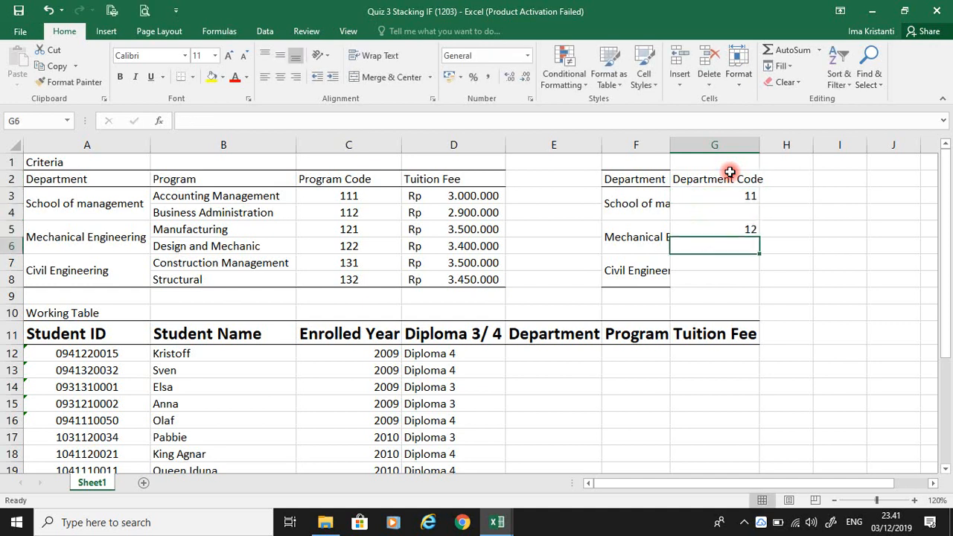
pyautogui.press('Return')
pyautogui.write('13')
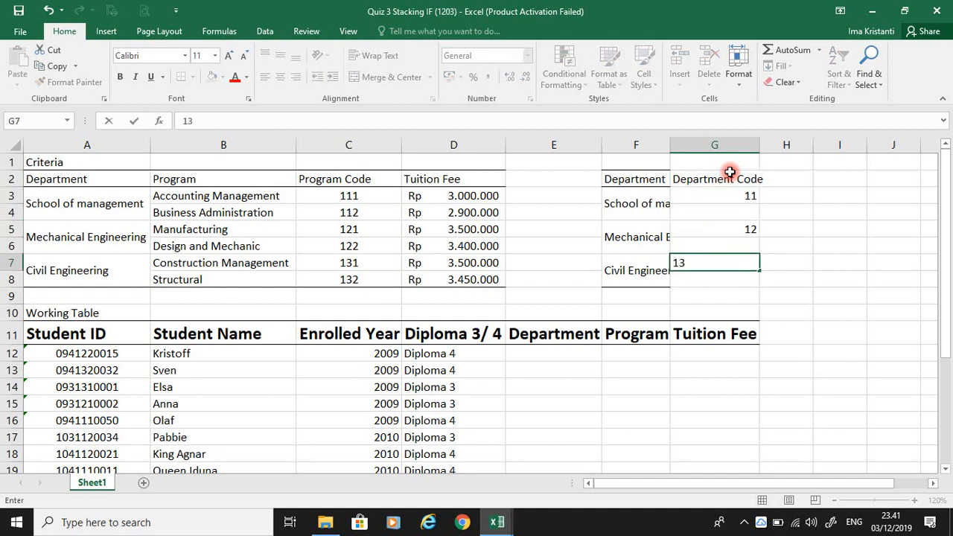
pyautogui.press('Return')
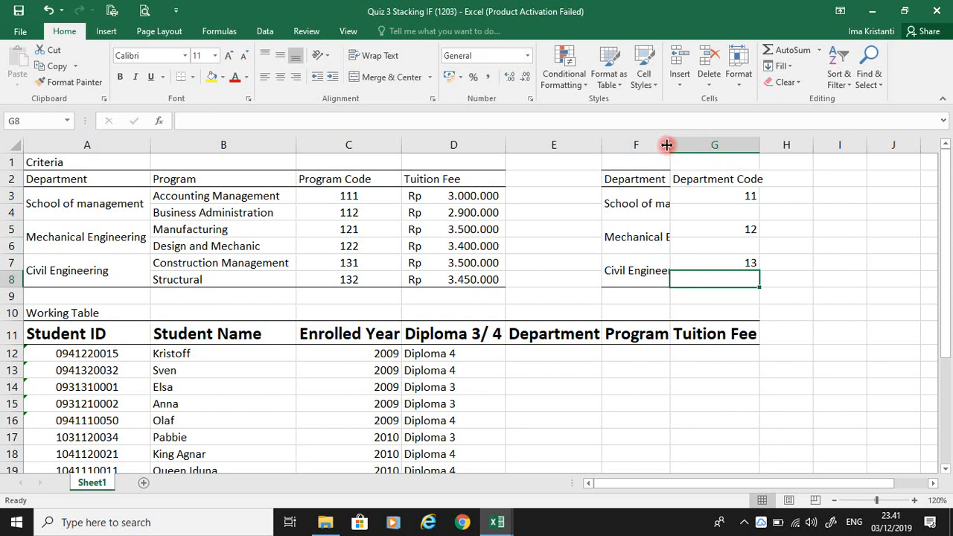
pyautogui.doubleClick(670, 145)
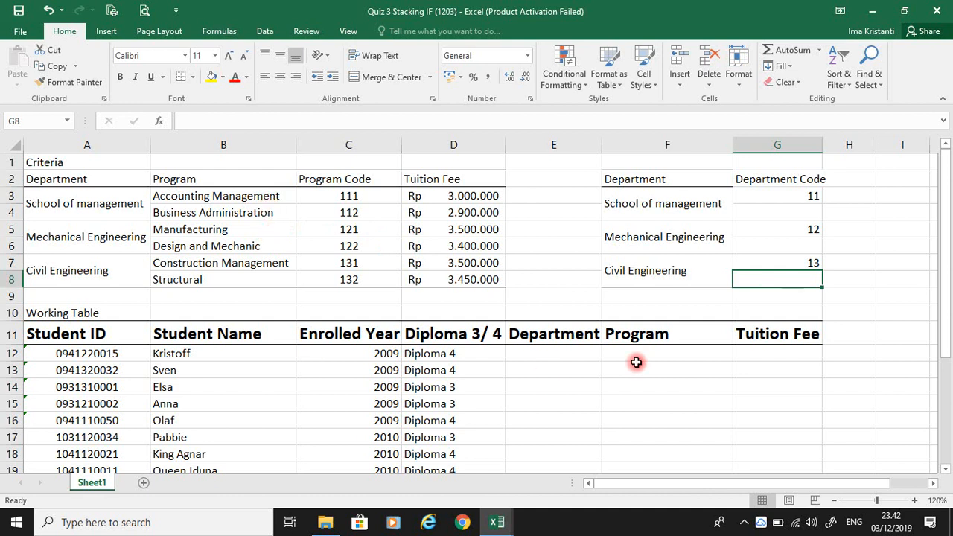
# Enter =MID(A12;4;2) in E12 to extract the department code from the student ID
pyautogui.click(542, 352)
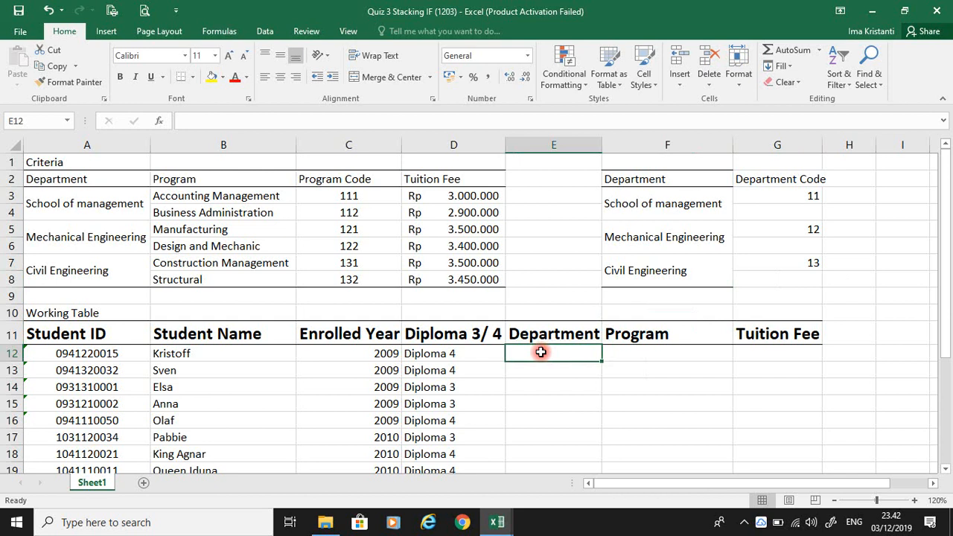
pyautogui.write('=mid(')
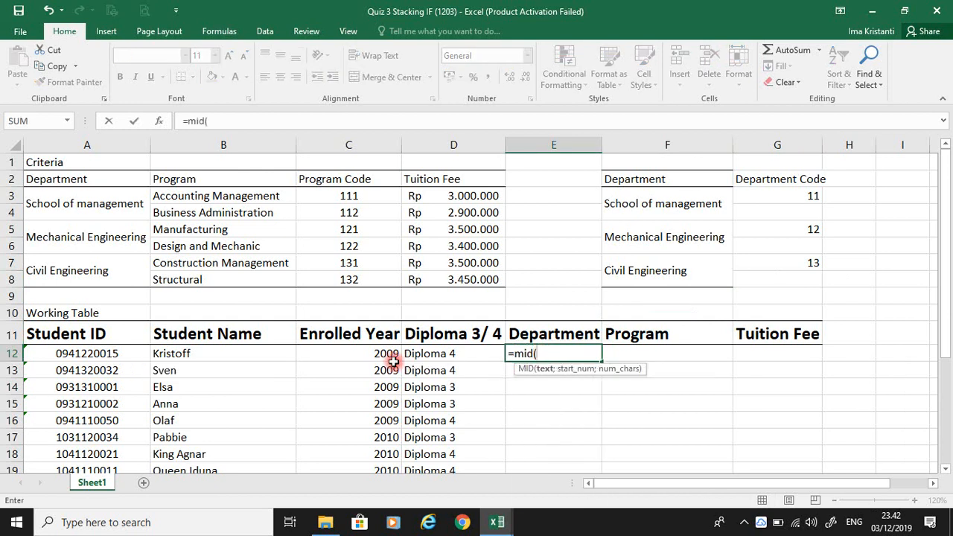
pyautogui.click(109, 352)
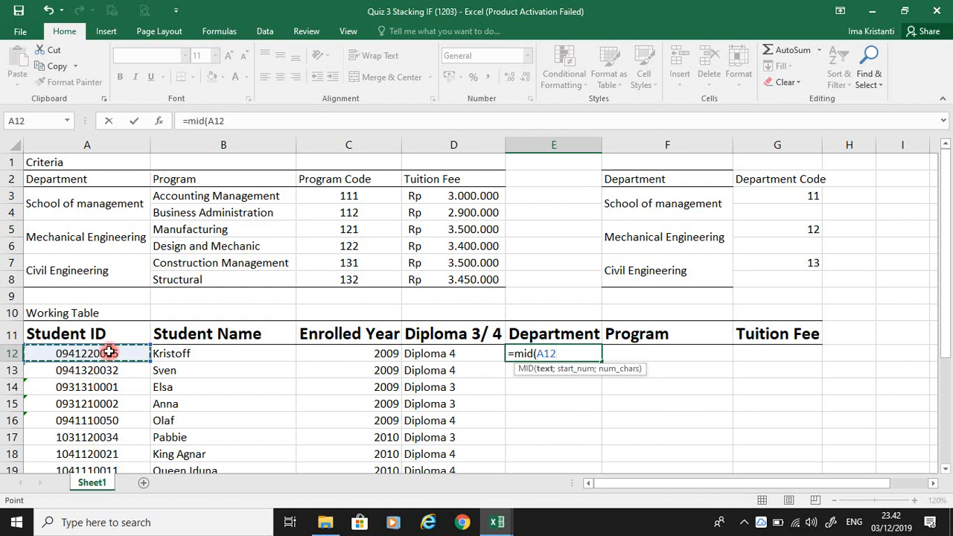
pyautogui.write(';')
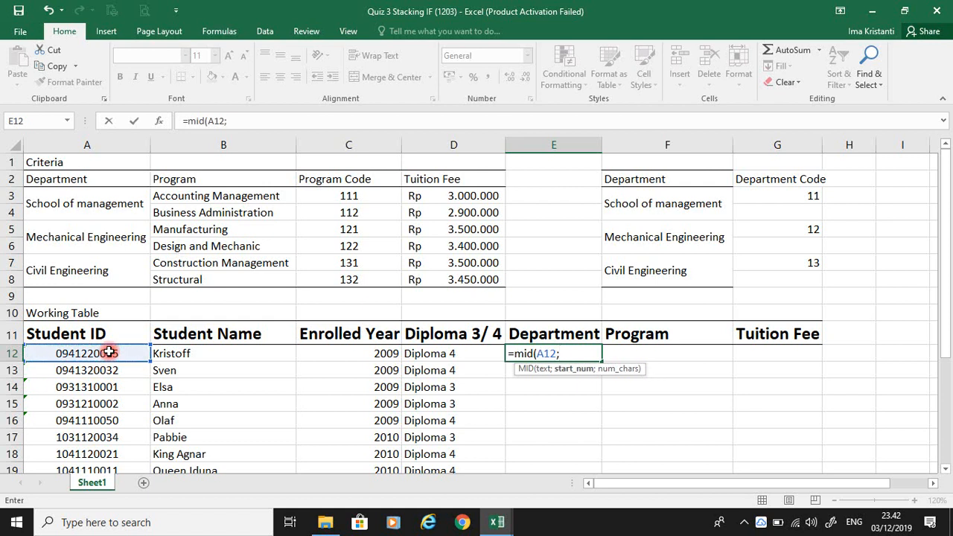
pyautogui.write('5')
pyautogui.press('BackSpace')
pyautogui.write('4;2)')
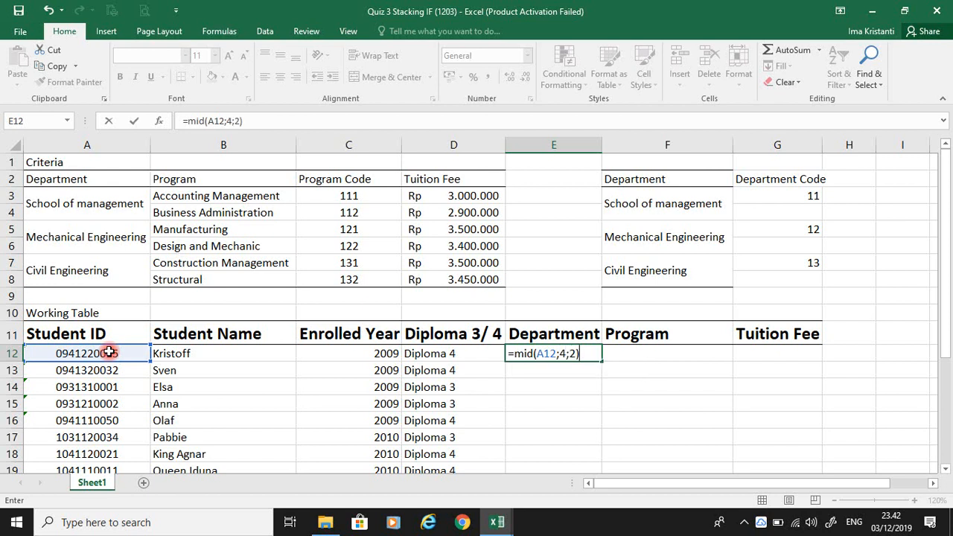
pyautogui.press('Return')
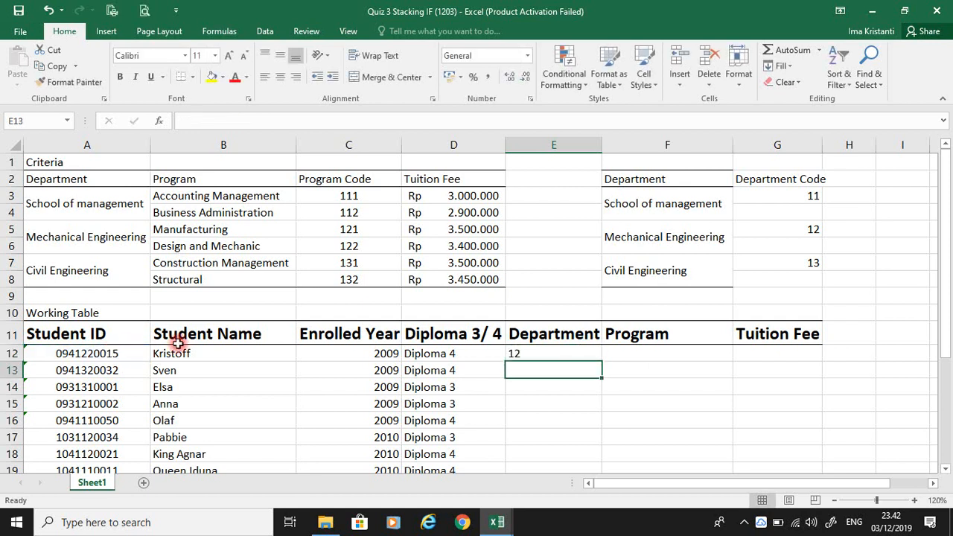
# Fill the MID formula from E12 down the Department column of the working table
pyautogui.click(570, 354)
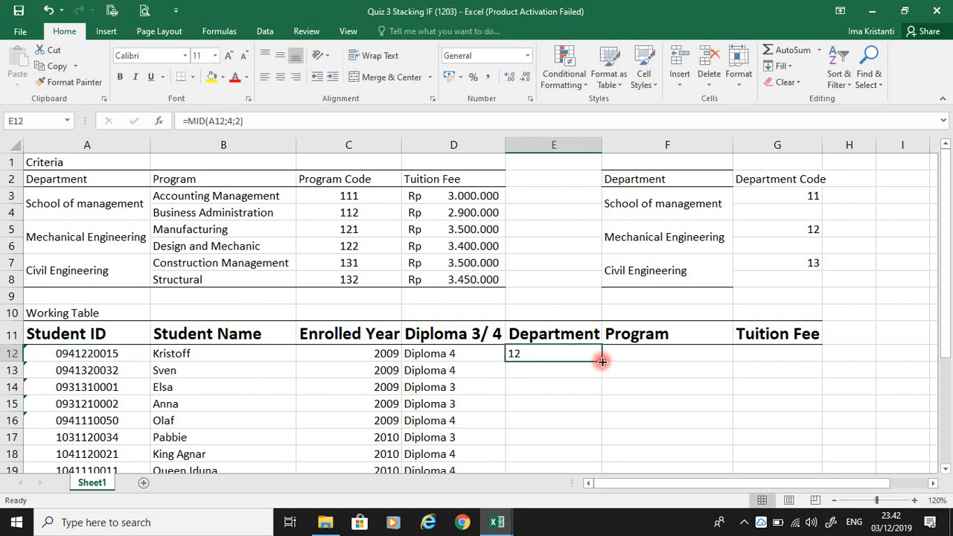
pyautogui.doubleClick(602, 361)
pyautogui.moveTo(946, 182); pyautogui.dragTo(944, 266)
pyautogui.click(686, 324)
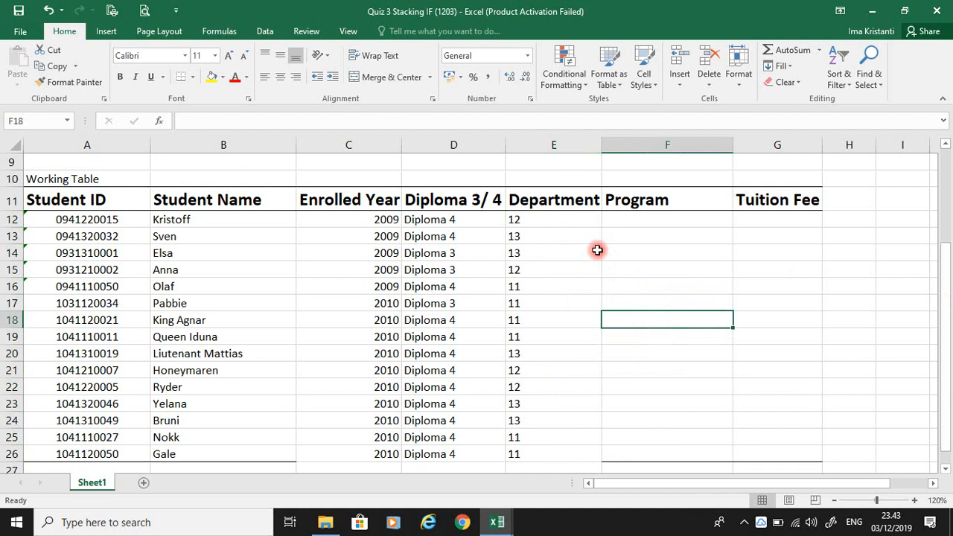
# Wrap the MID formula in E12 in VALUE, giving =VALUE(MID(A12;4;2))
pyautogui.click(567, 224)
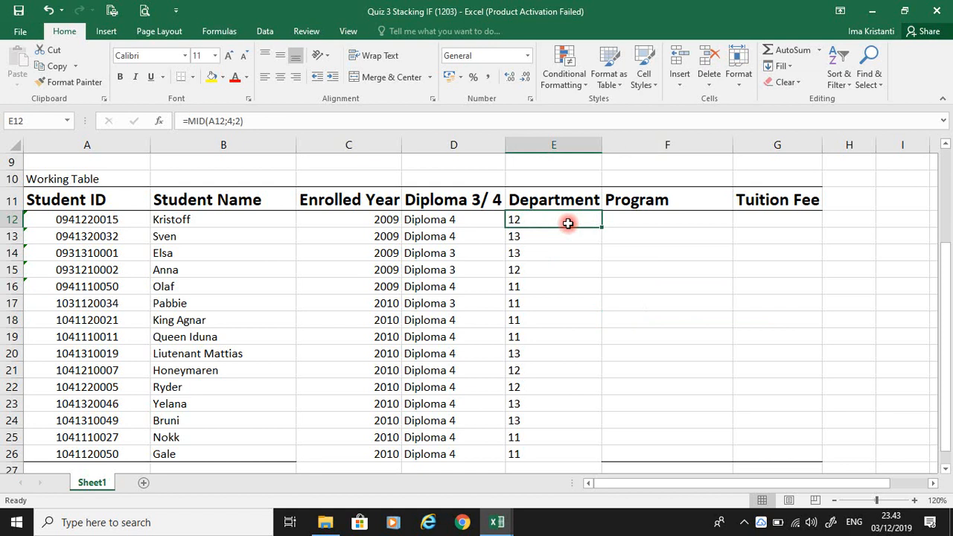
pyautogui.click(191, 120)
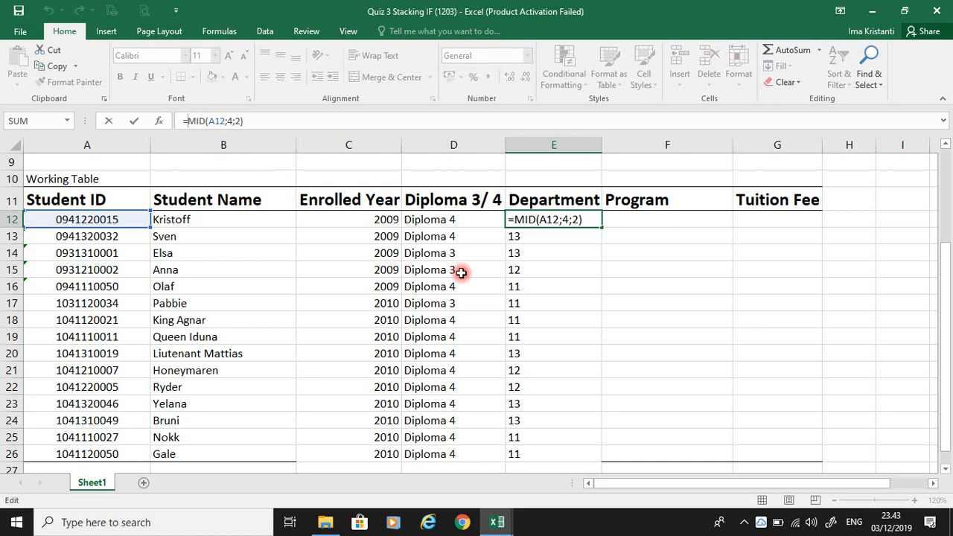
pyautogui.write('V')
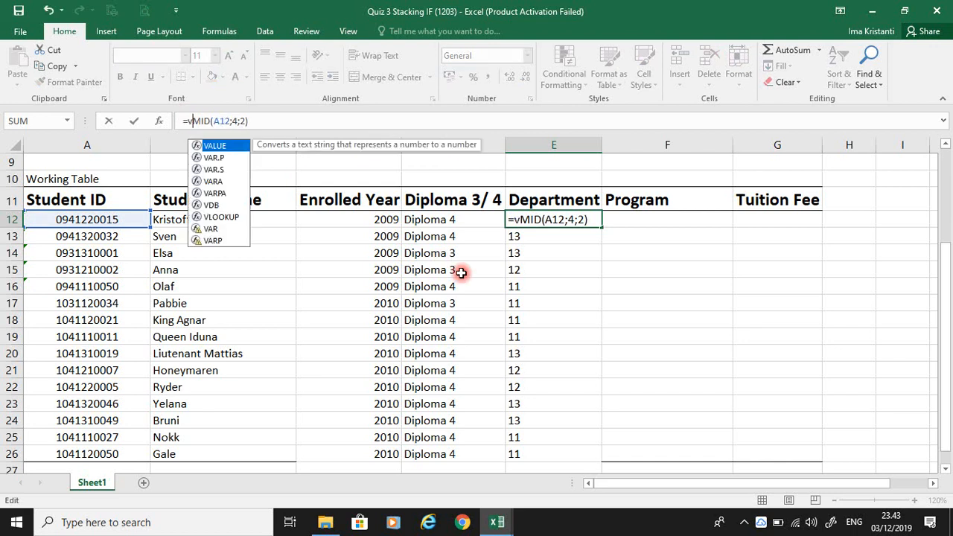
pyautogui.press('Tab')
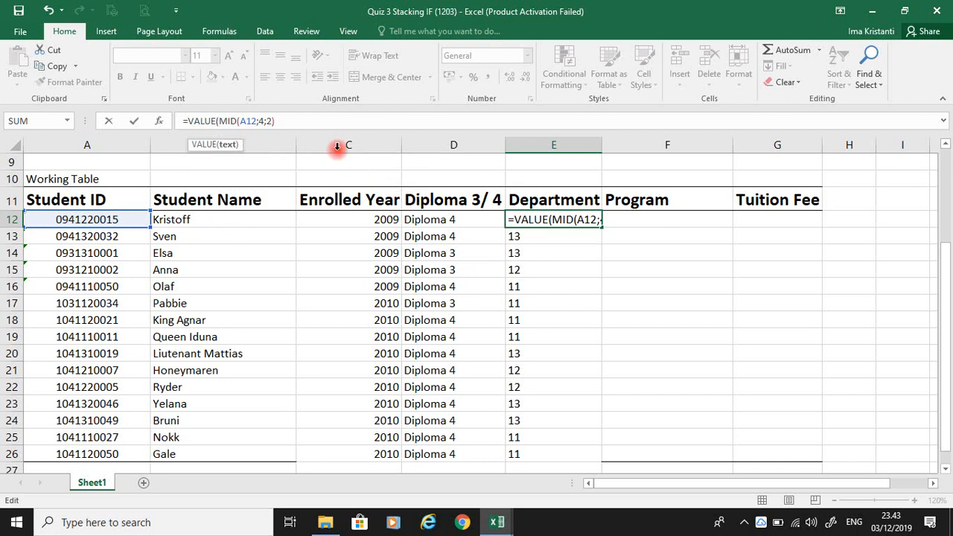
pyautogui.write(')')
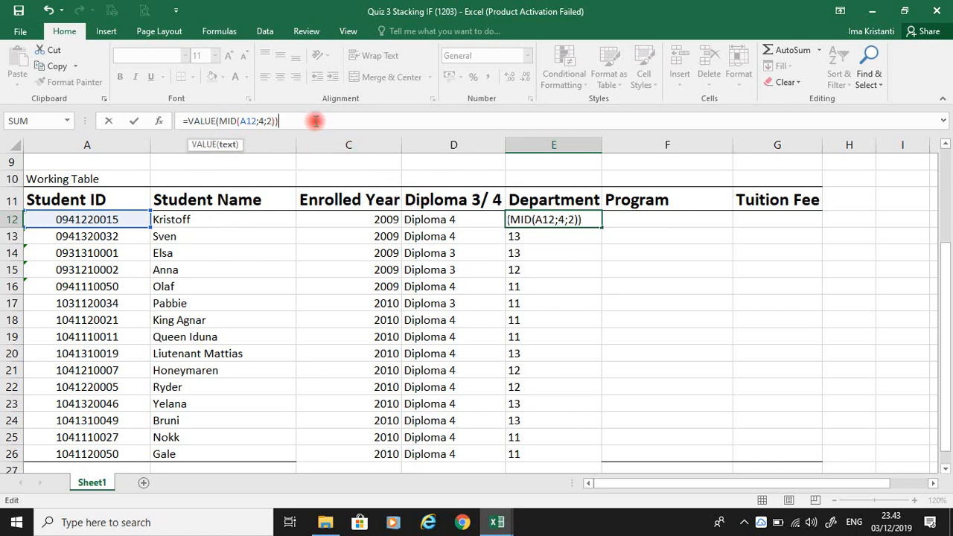
pyautogui.press('Return')
pyautogui.press('Up')
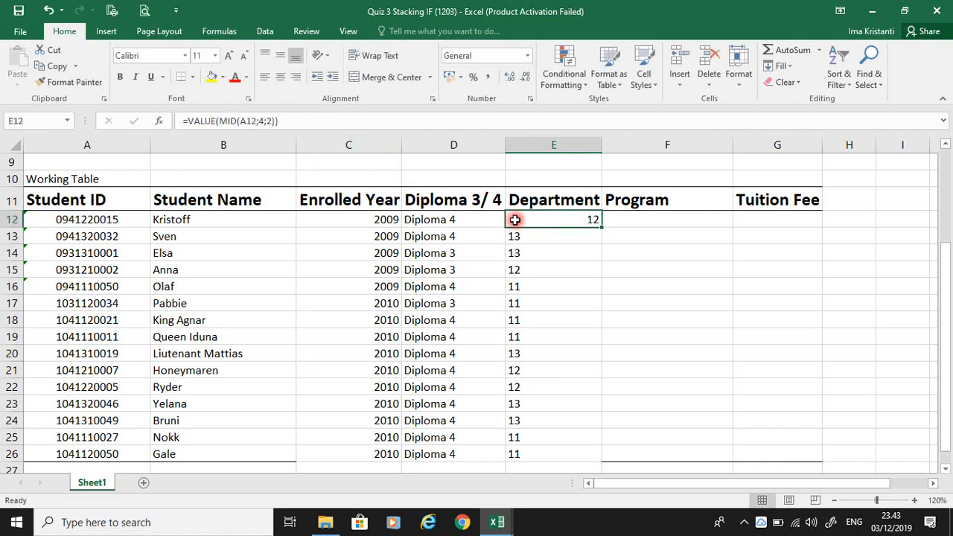
# Fill the VALUE formula from E12 down the Department column and clear the surplus formula in E27
pyautogui.doubleClick(603, 230)
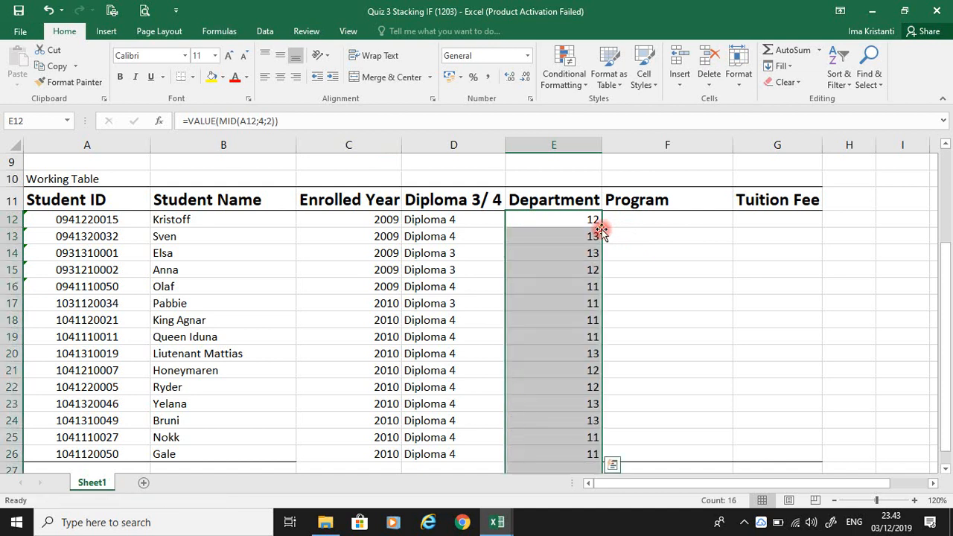
pyautogui.click(571, 466)
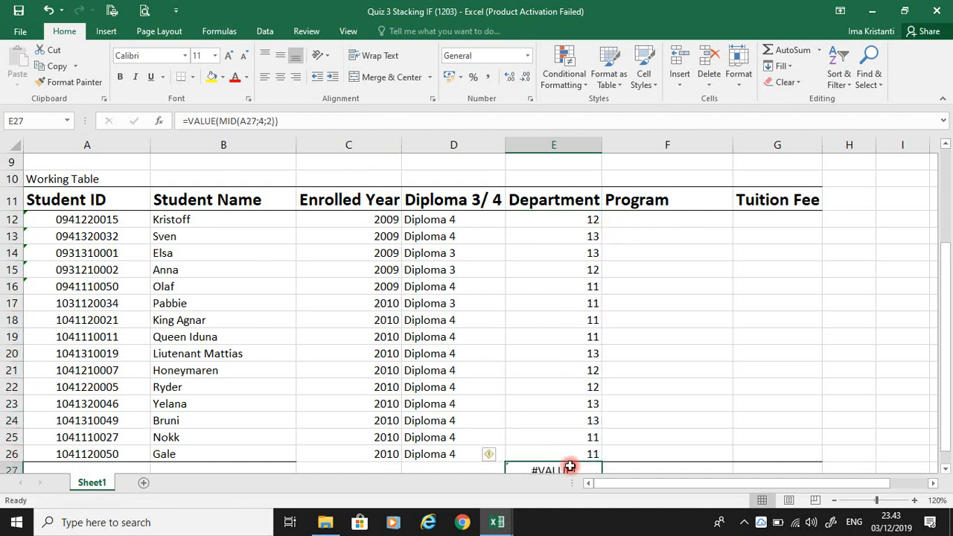
pyautogui.press('Delete')
pyautogui.scroll(-3, 571, 464)
pyautogui.press('pageup')
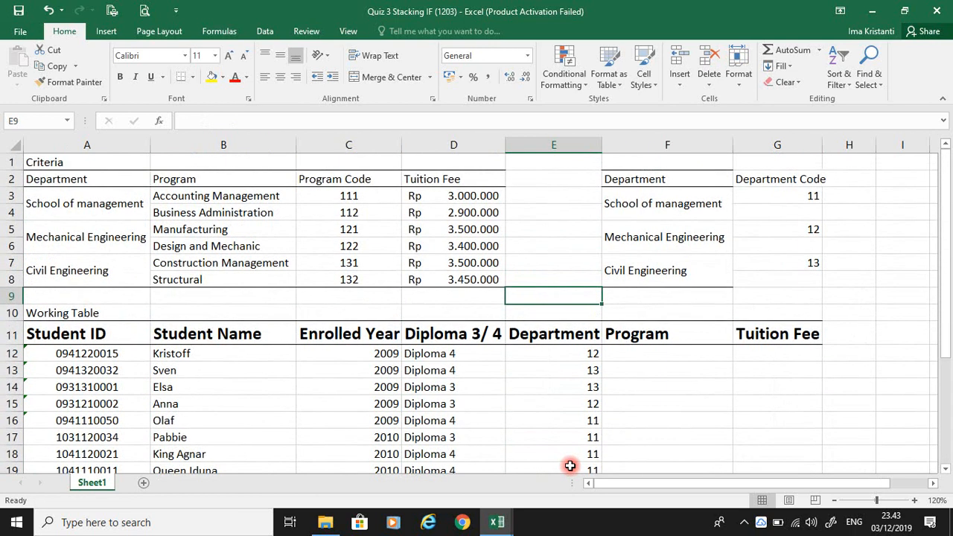
# Extend the E12 formula with an IF that tests VALUE(MID(A12;4;2))=11 and returns $A$3 when true
pyautogui.click(547, 347)
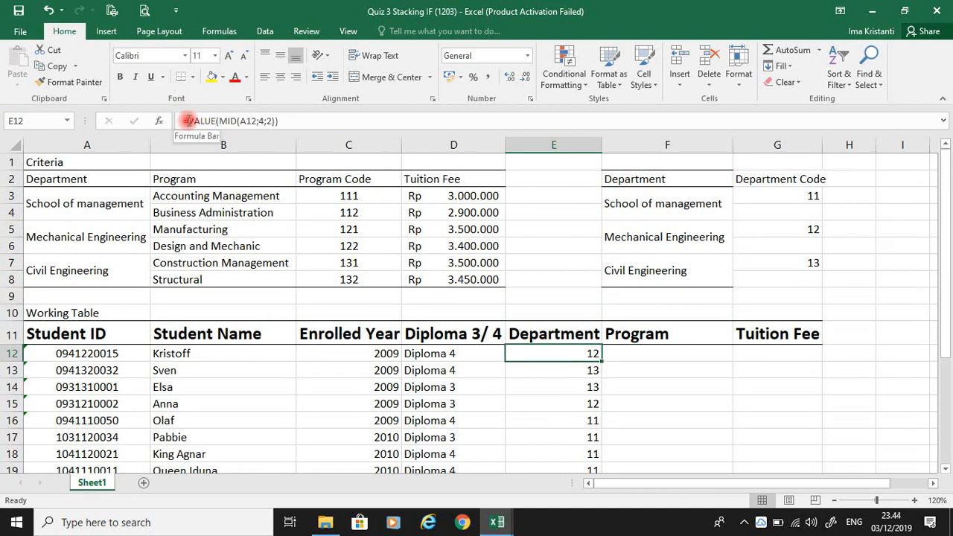
pyautogui.click(188, 121)
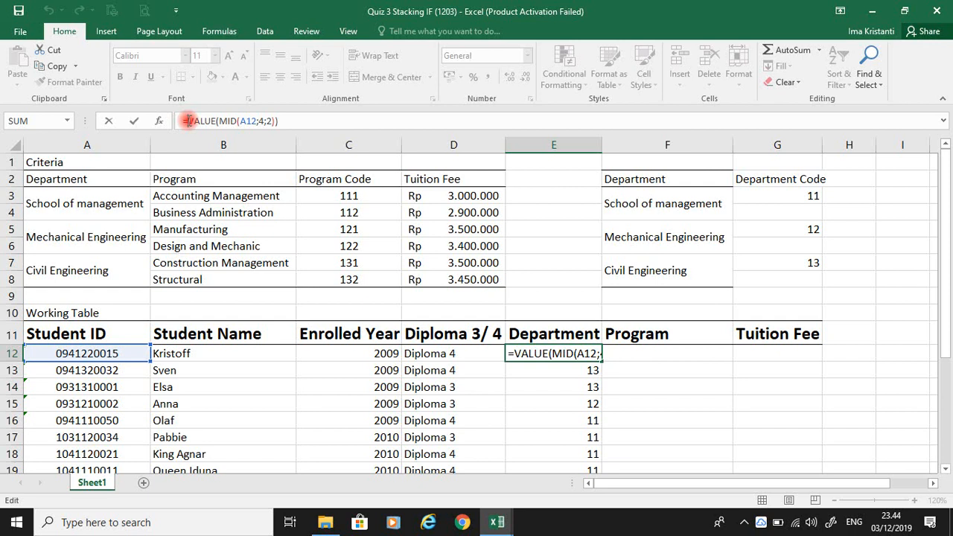
pyautogui.write('if(')
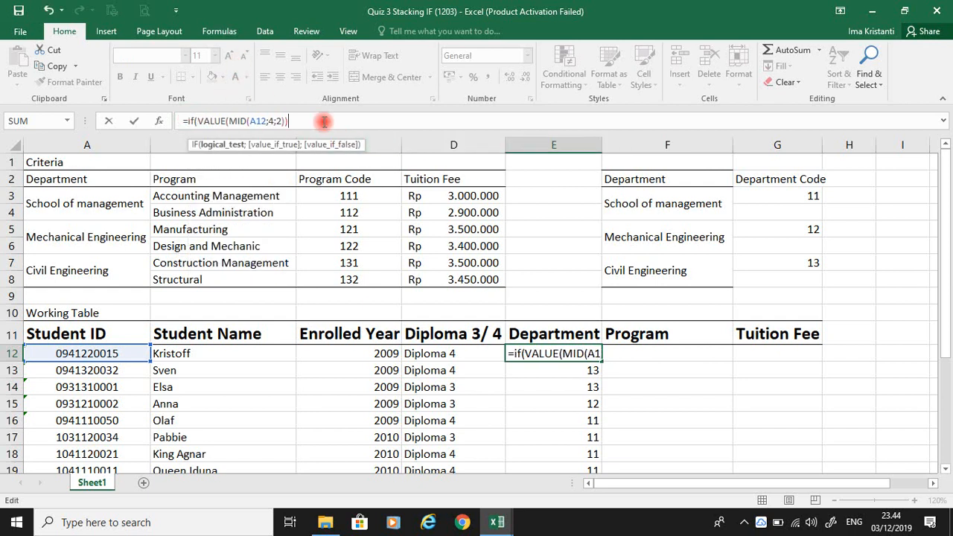
pyautogui.write('=1')
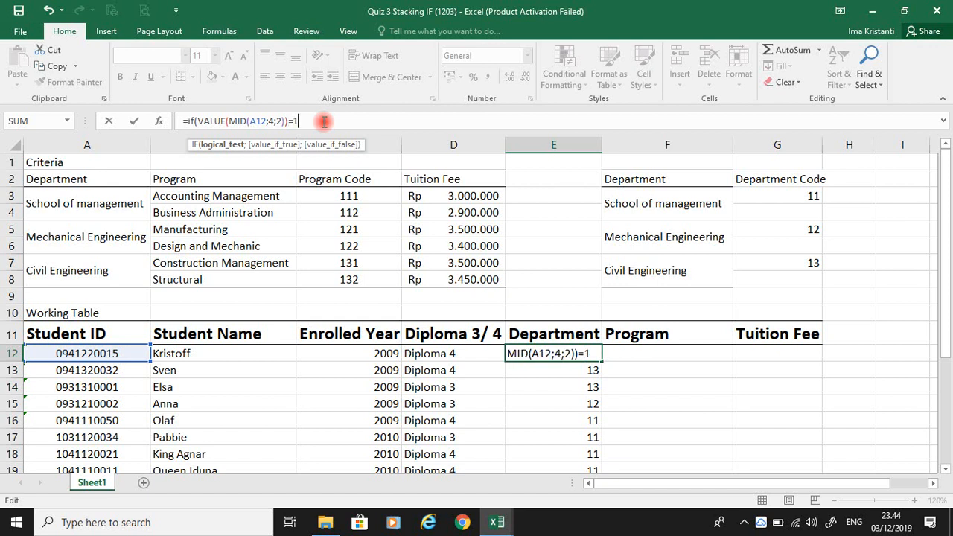
pyautogui.write('1;')
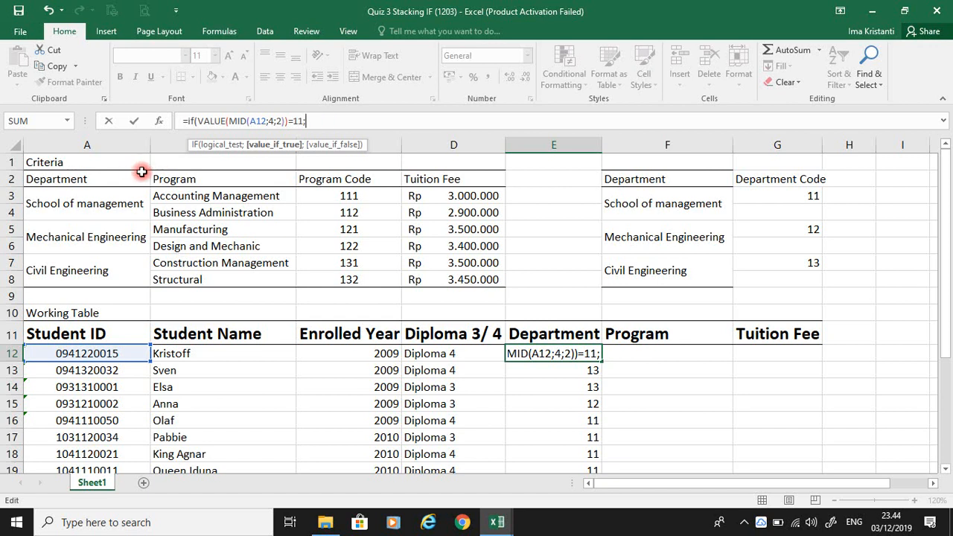
pyautogui.click(92, 193)
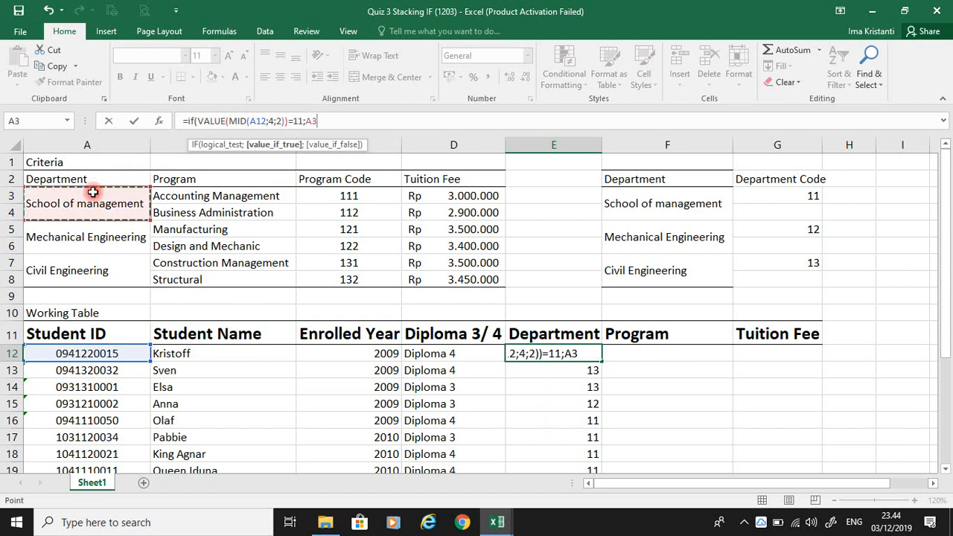
pyautogui.press('F4')
pyautogui.write(';')
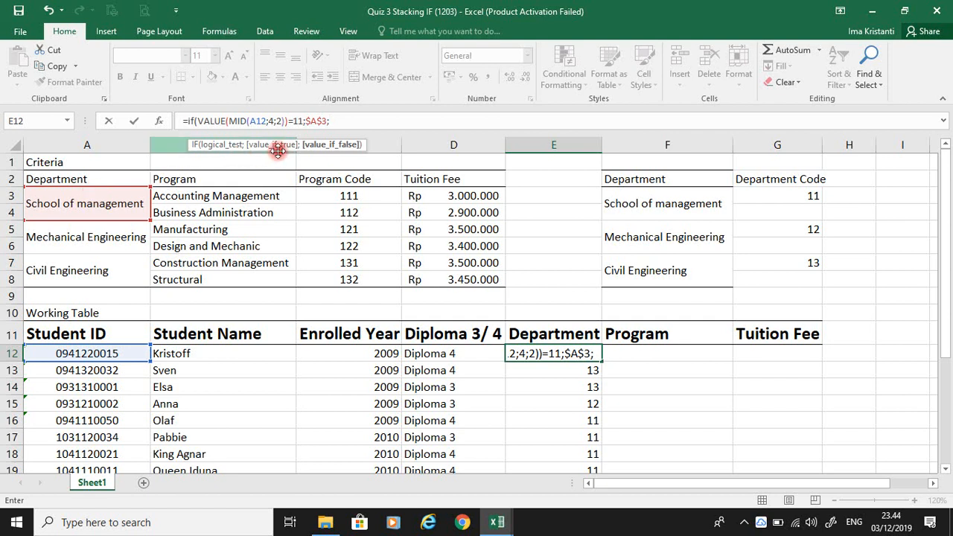
# Nest a second IF in the E12 formula that tests VALUE(MID(A12;4;2))=12 and returns $A$5 when true
pyautogui.write('if(')
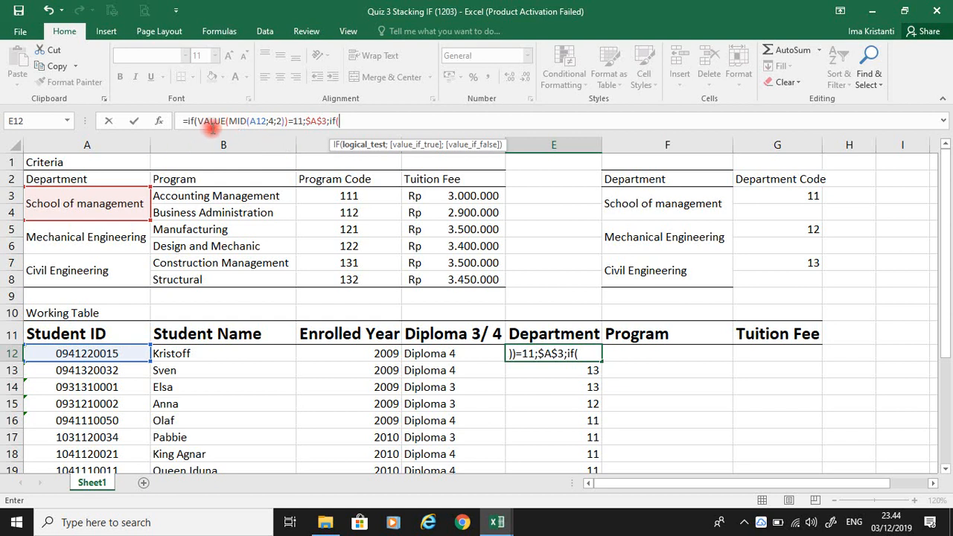
pyautogui.moveTo(198, 125); pyautogui.dragTo(285, 126)
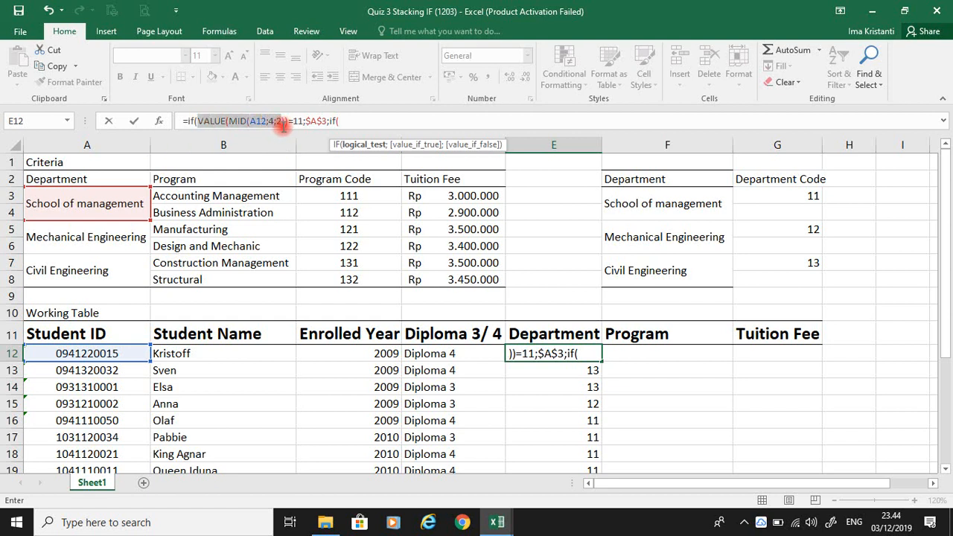
pyautogui.moveTo(283, 127); pyautogui.dragTo(288, 123)
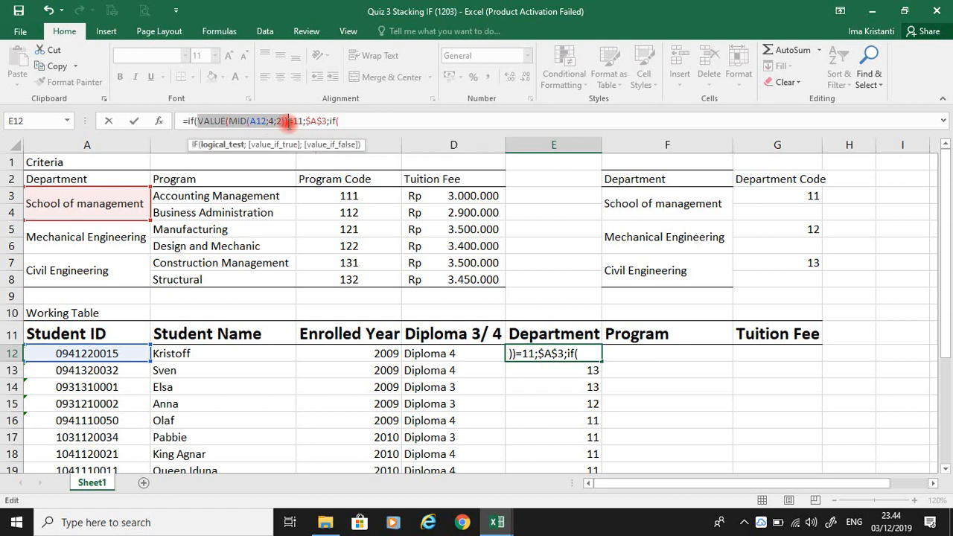
pyautogui.click(357, 126)
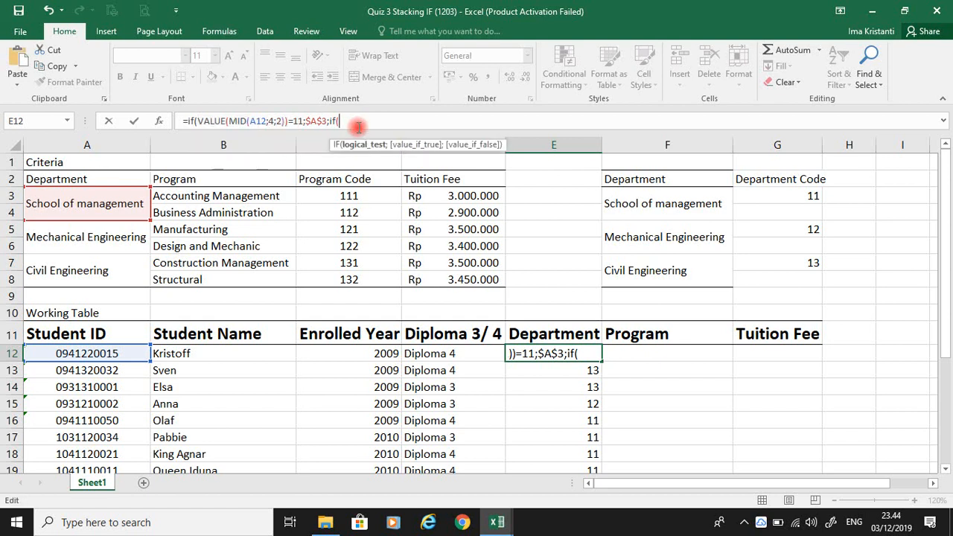
pyautogui.hotkey('ctrl', 'v')
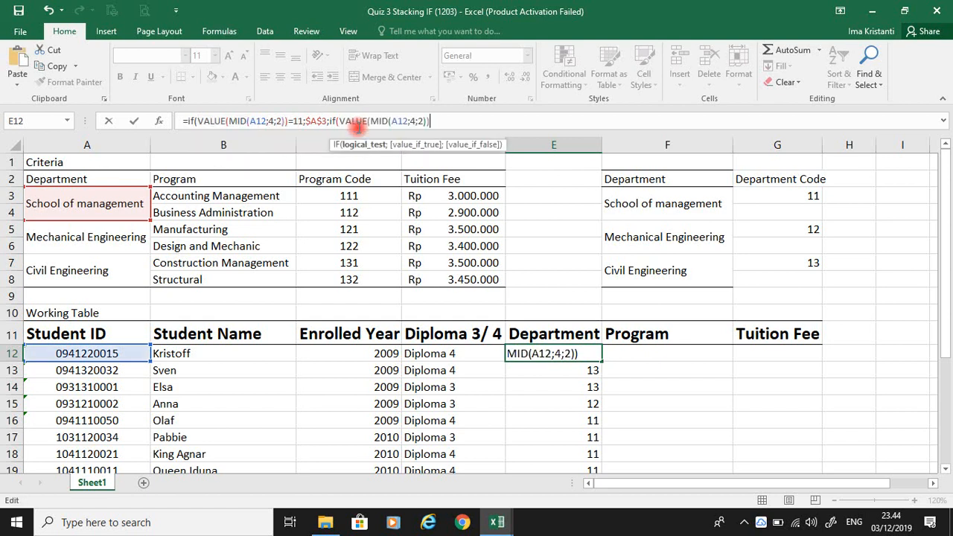
pyautogui.write('=12;')
pyautogui.click(99, 242)
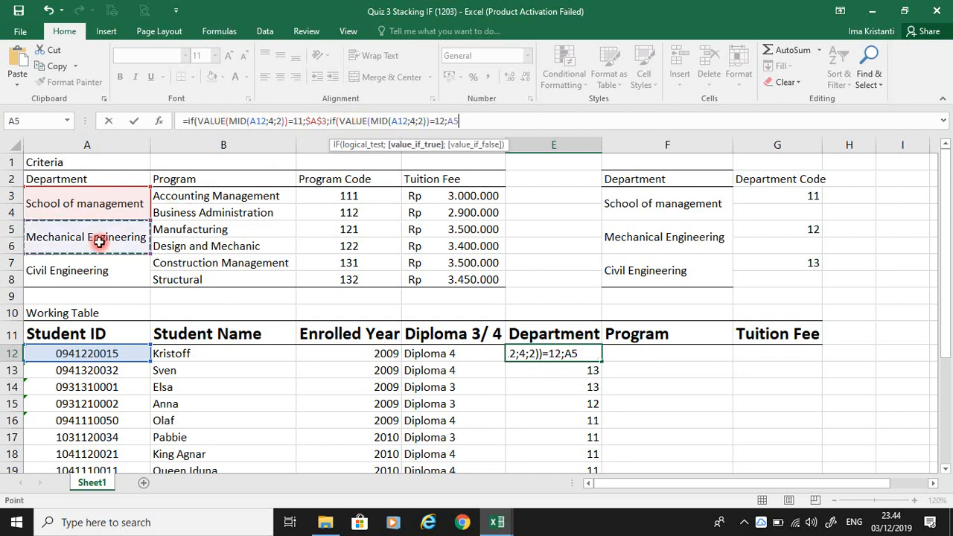
pyautogui.press('F4')
pyautogui.write(';')
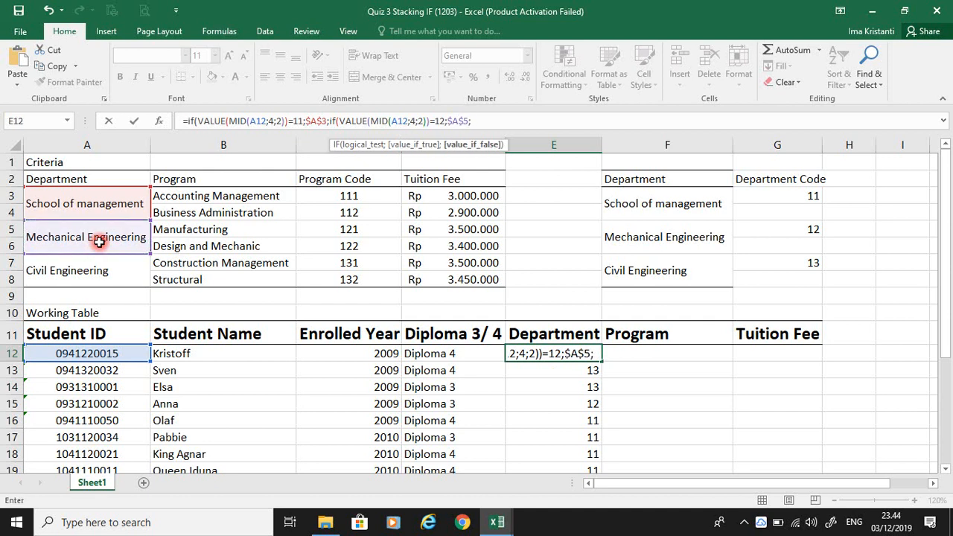
# Complete the E12 formula with $A$7 as the final value if false and close both nested IFs
pyautogui.click(79, 266)
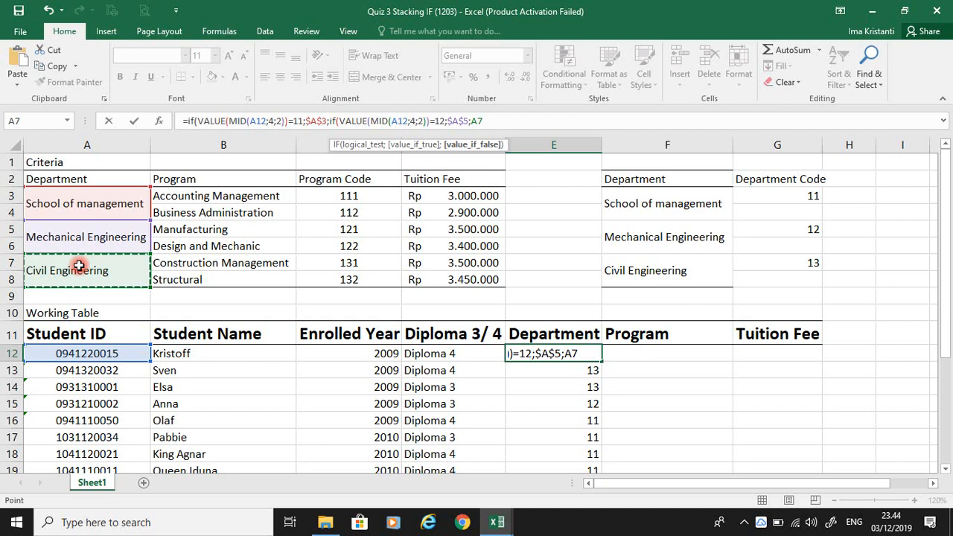
pyautogui.press('F4')
pyautogui.write('))')
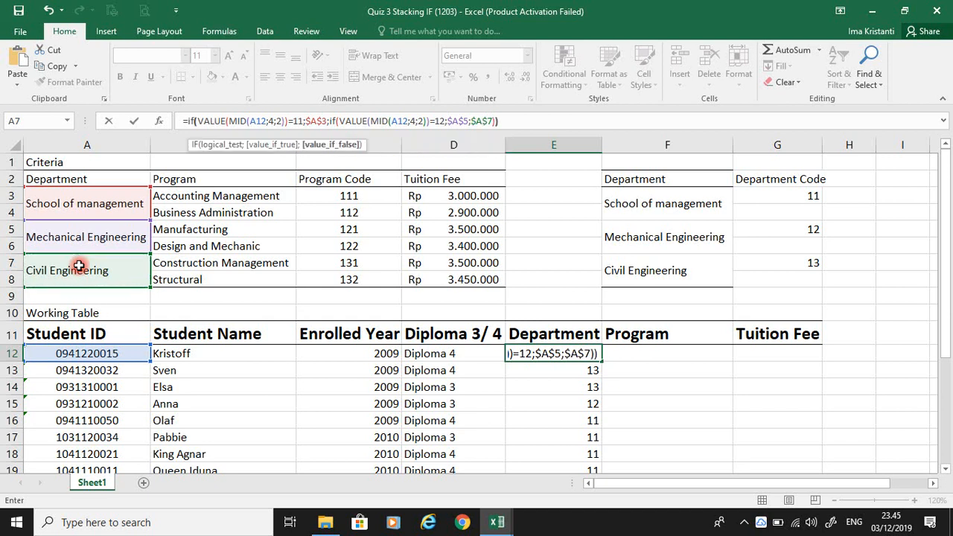
pyautogui.press('BackSpace')
pyautogui.press('BackSpace')
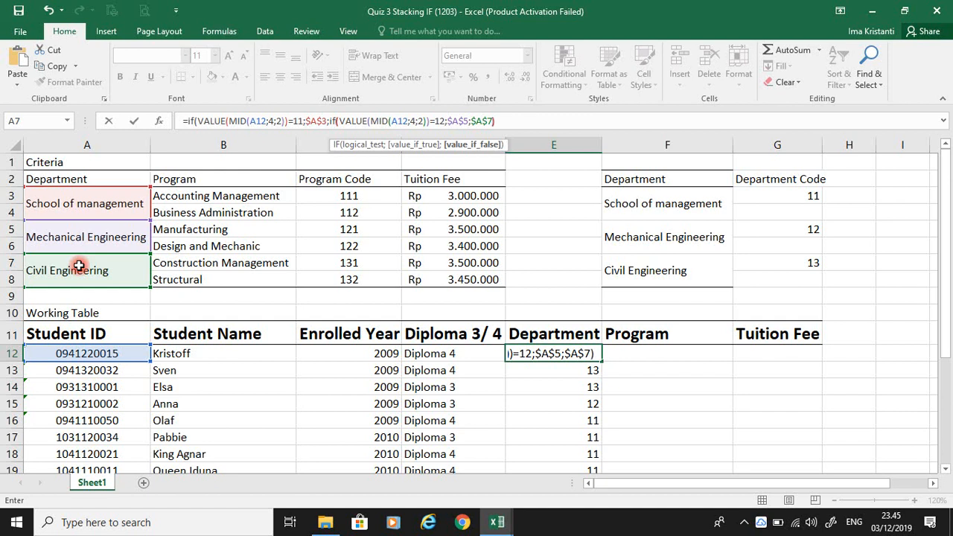
pyautogui.write(')')
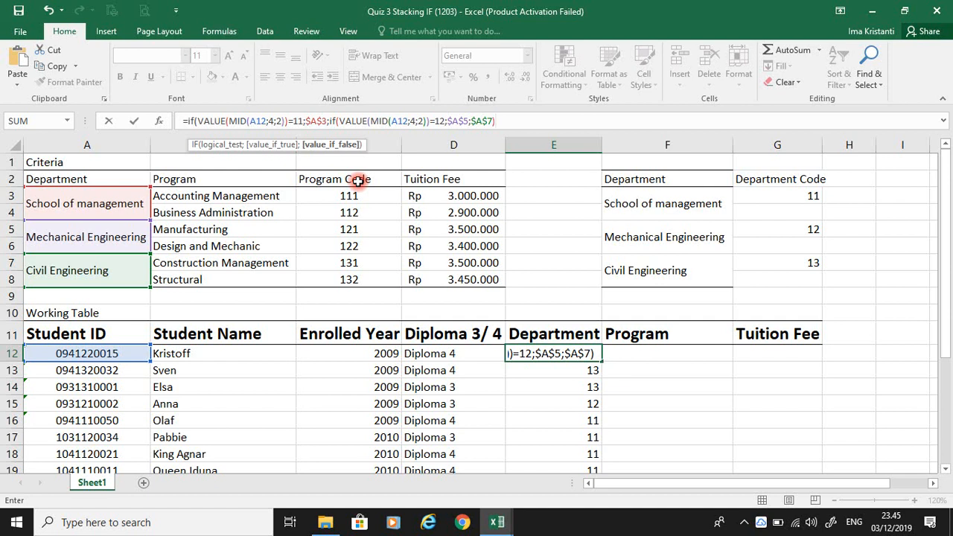
pyautogui.write(')')
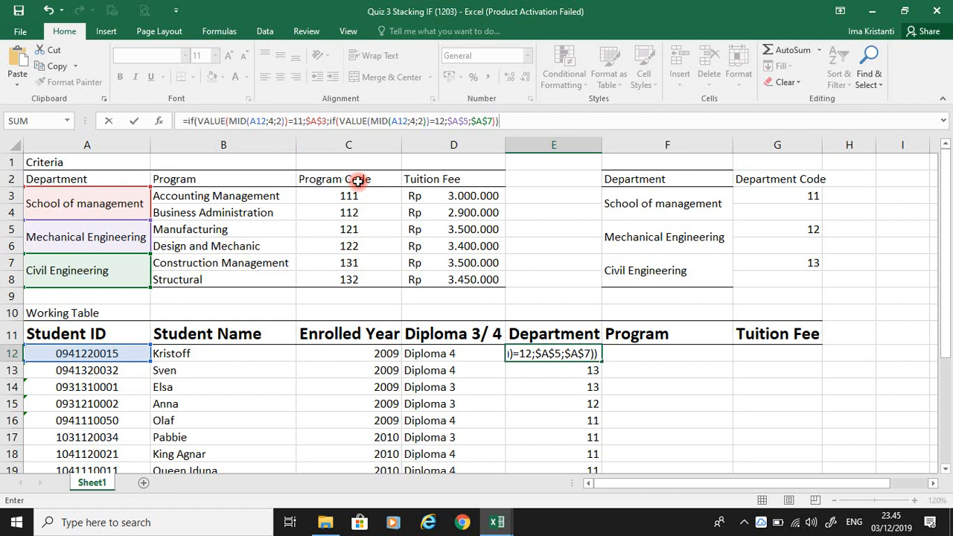
pyautogui.press('Return')
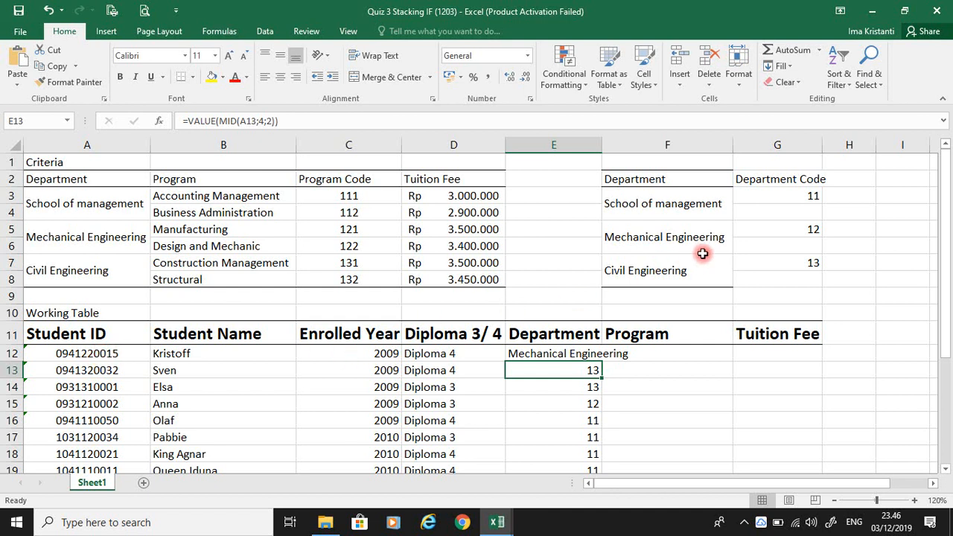
# Fill the nested IF formula from E12 down the Department column and autofit column E's width
pyautogui.click(554, 355)
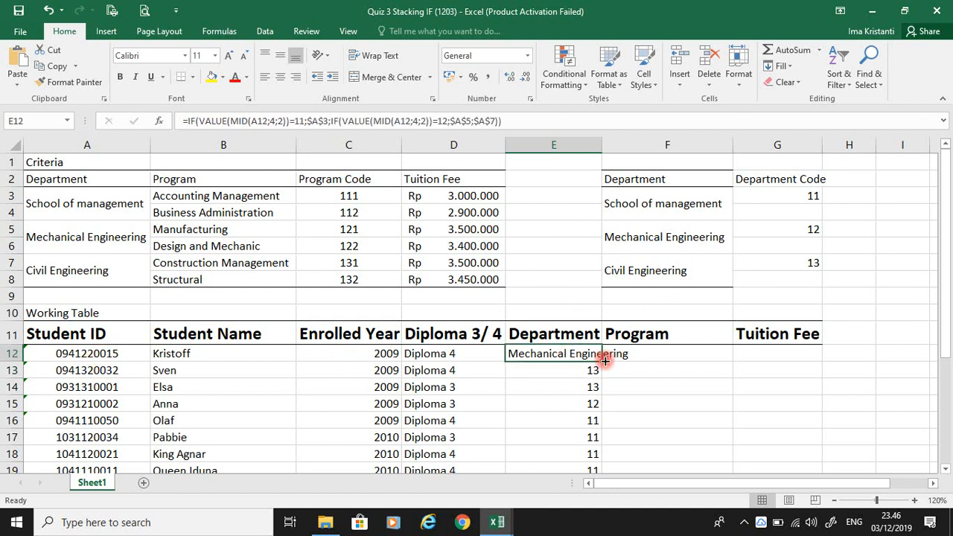
pyautogui.doubleClick(603, 361)
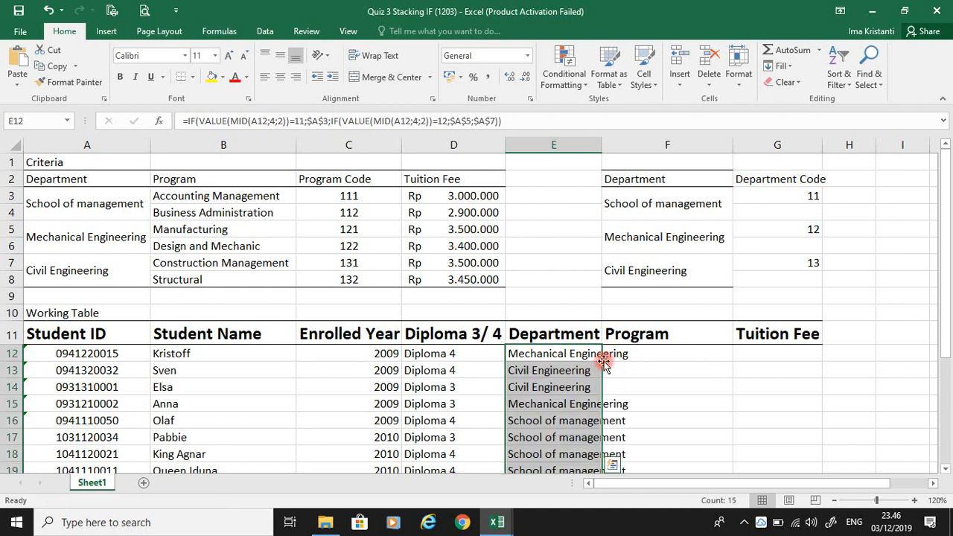
pyautogui.doubleClick(606, 141)
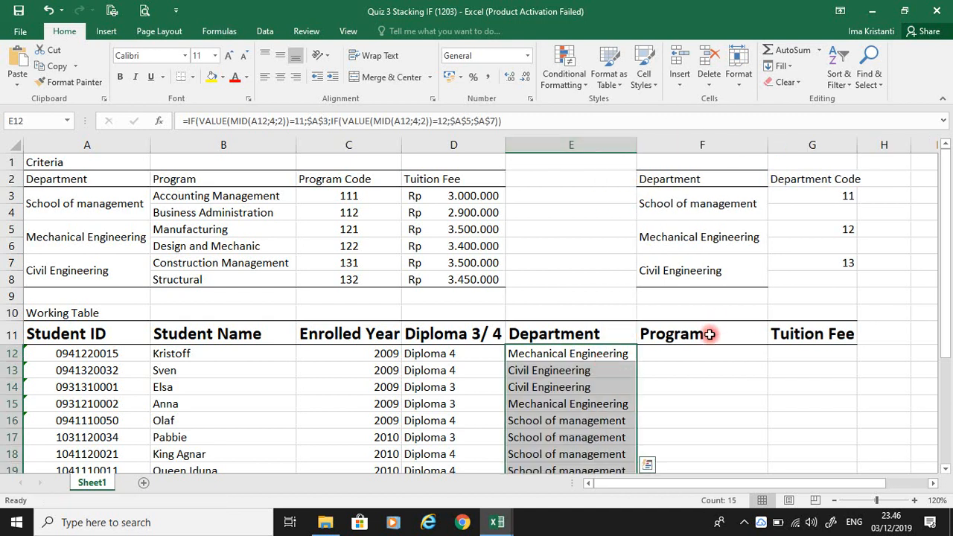
pyautogui.click(695, 351)
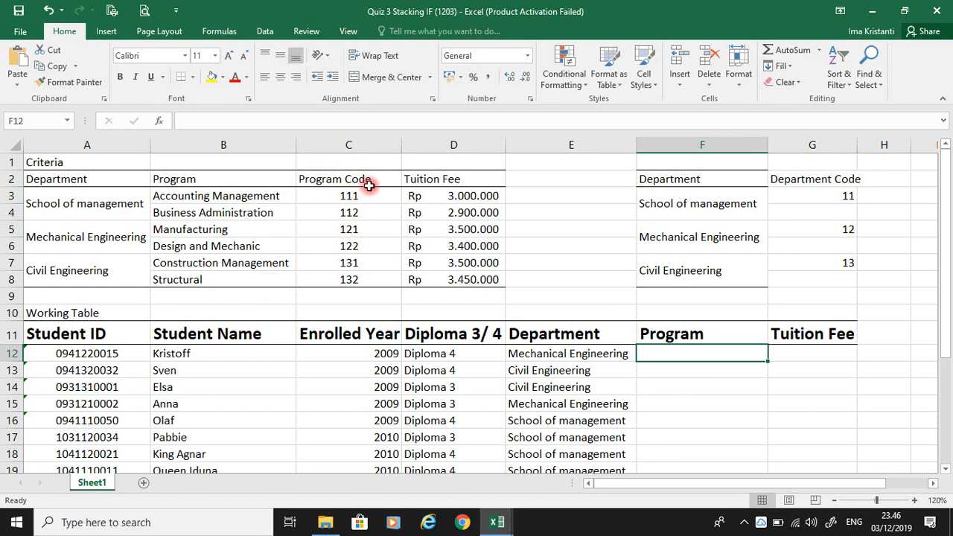
pyautogui.click(341, 142)
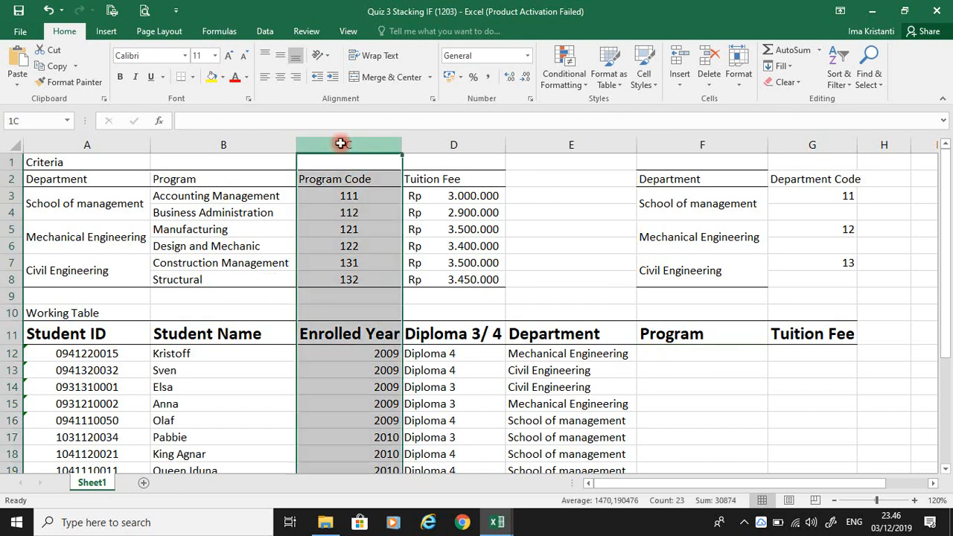
pyautogui.click(330, 245)
pyautogui.moveTo(233, 182); pyautogui.dragTo(230, 275)
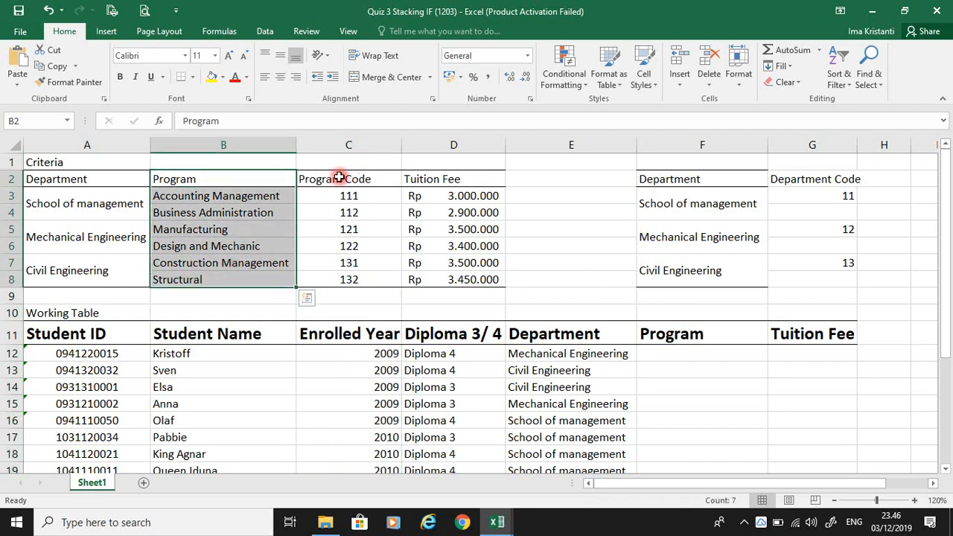
pyautogui.doubleClick(341, 177)
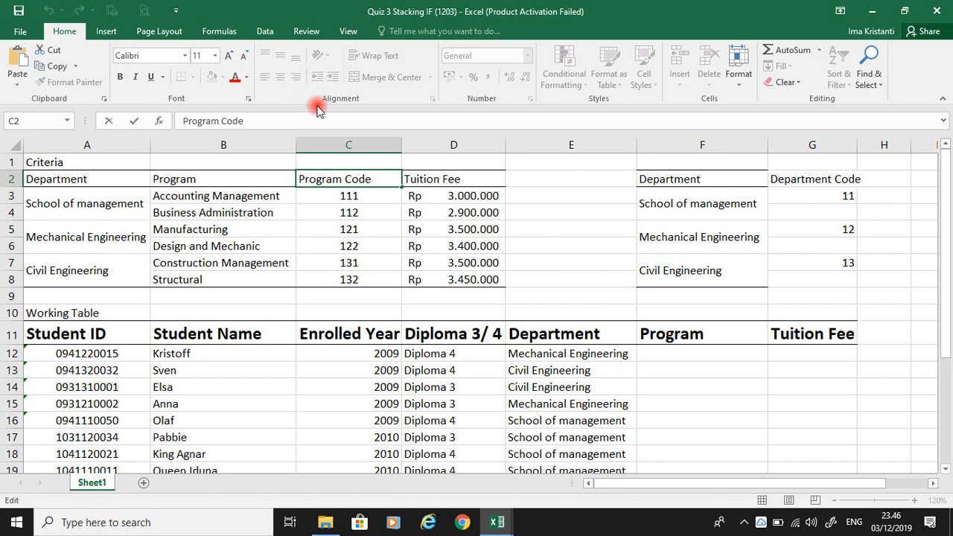
pyautogui.click(547, 230)
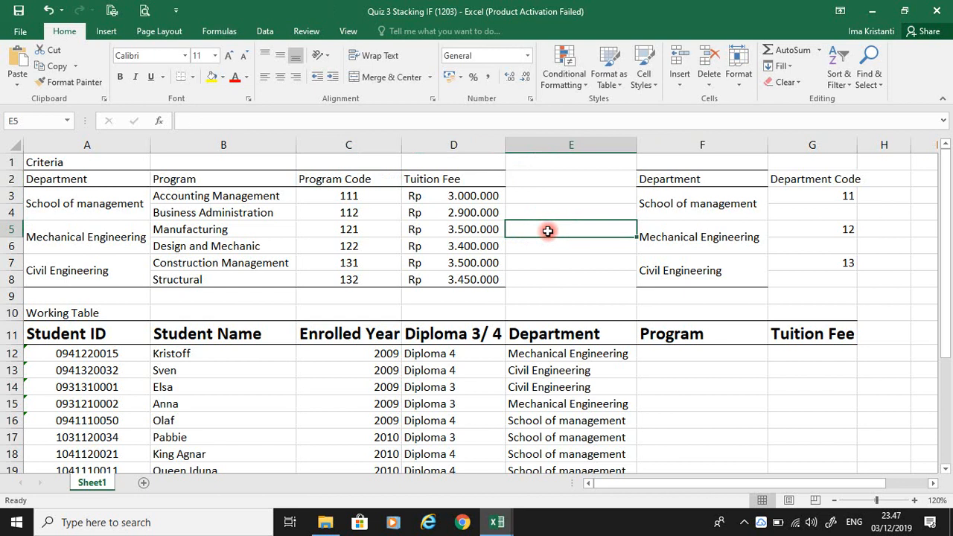
# Enter =MID(A12;4;3) in F12 to extract the three-digit program code from the student ID
pyautogui.click(686, 354)
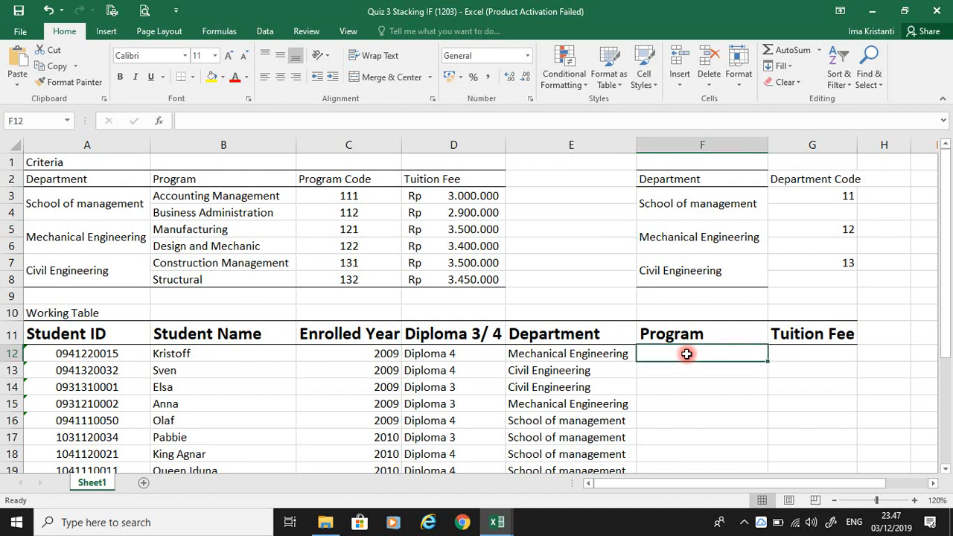
pyautogui.write('=')
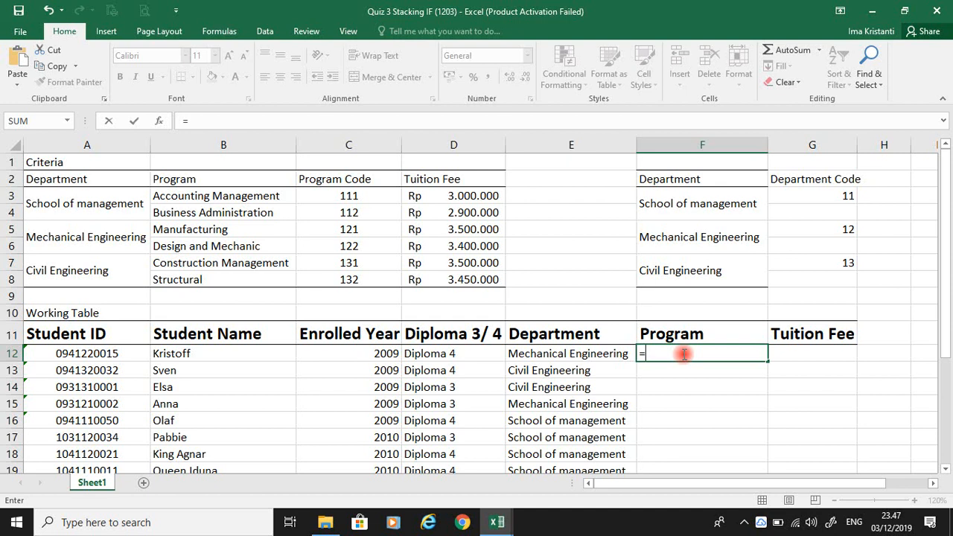
pyautogui.write('mid')
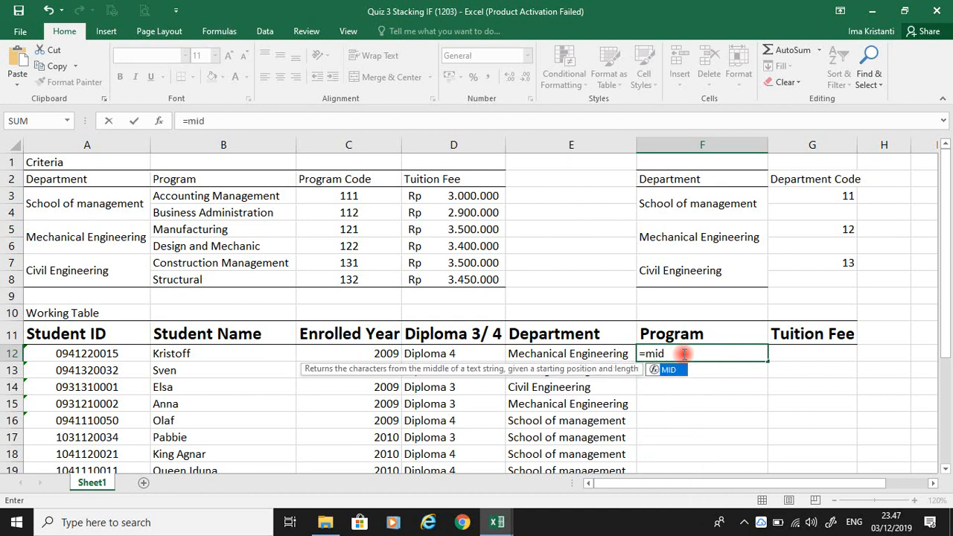
pyautogui.write('(')
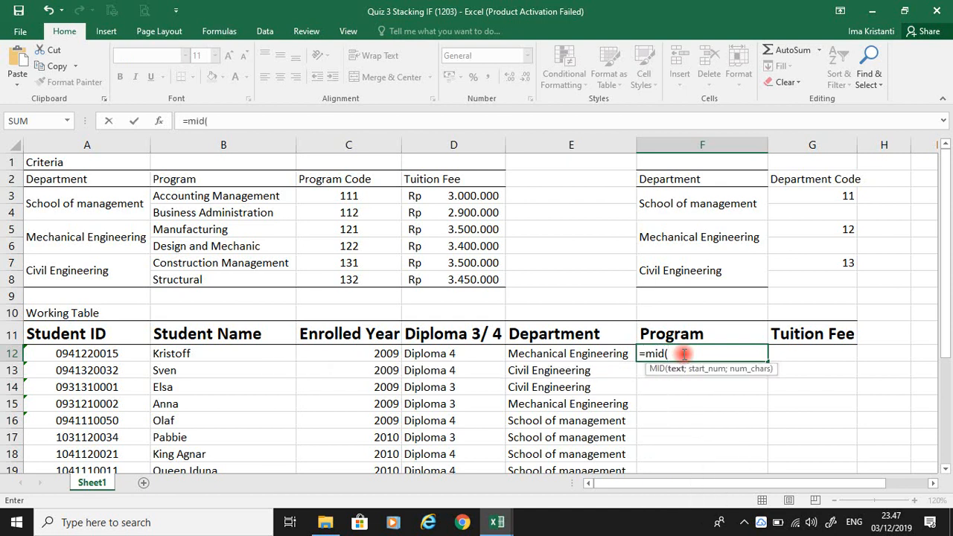
pyautogui.click(89, 352)
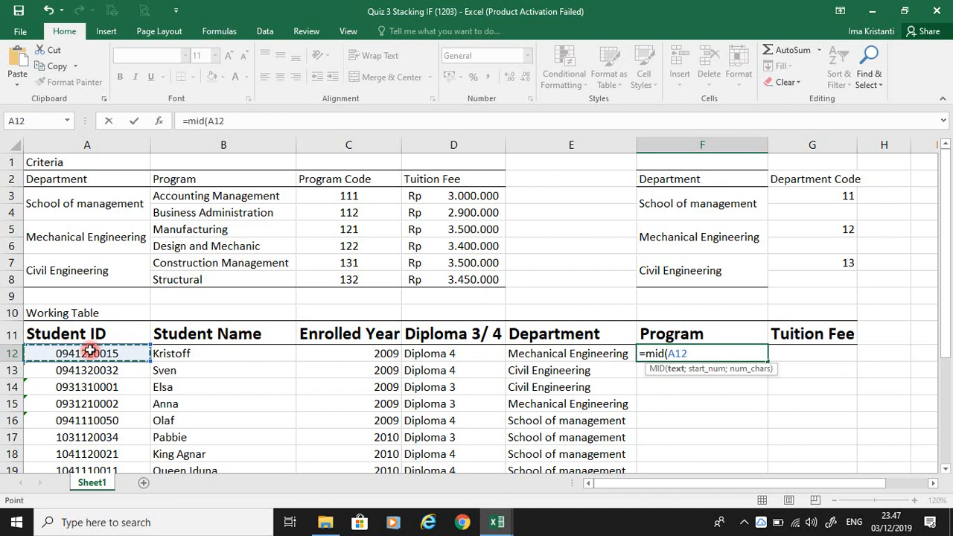
pyautogui.write(';4')
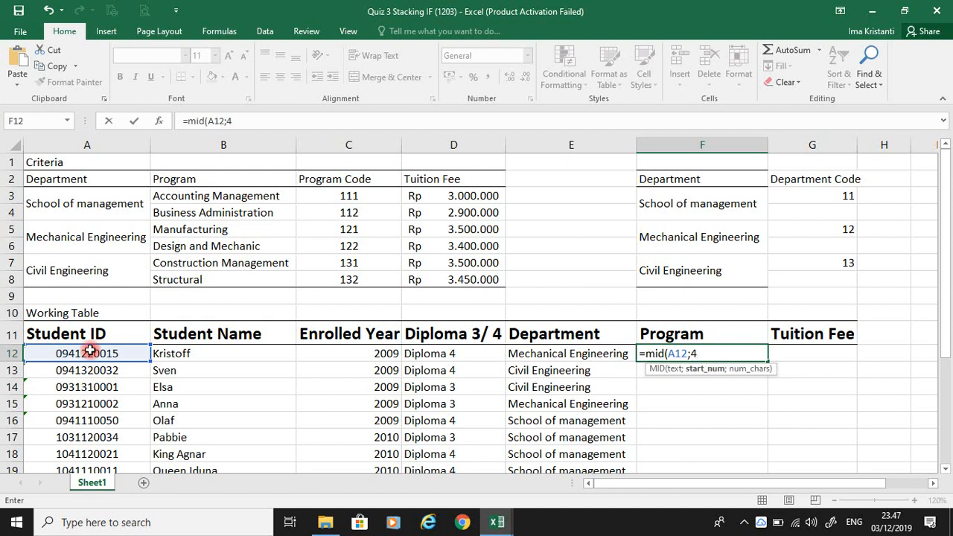
pyautogui.write(';')
pyautogui.write('3)')
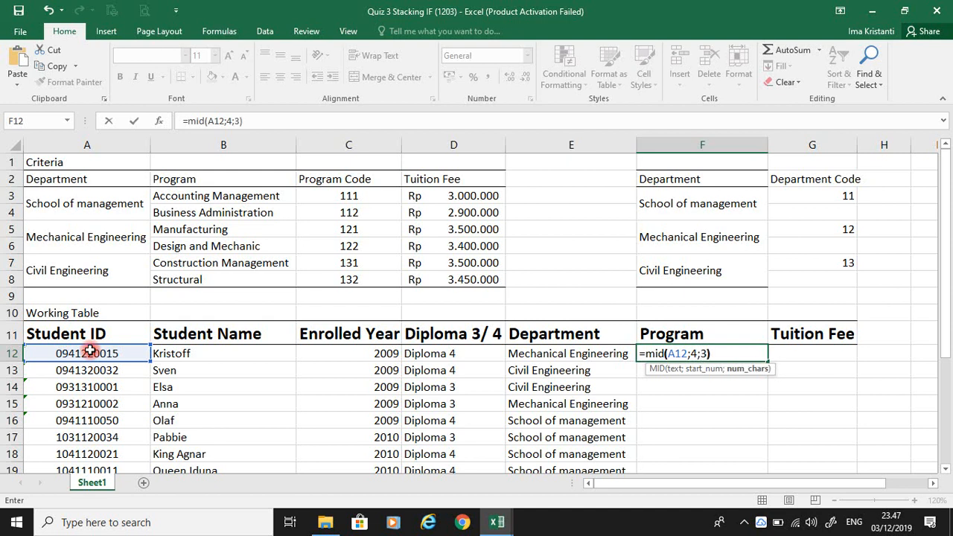
pyautogui.press('Return')
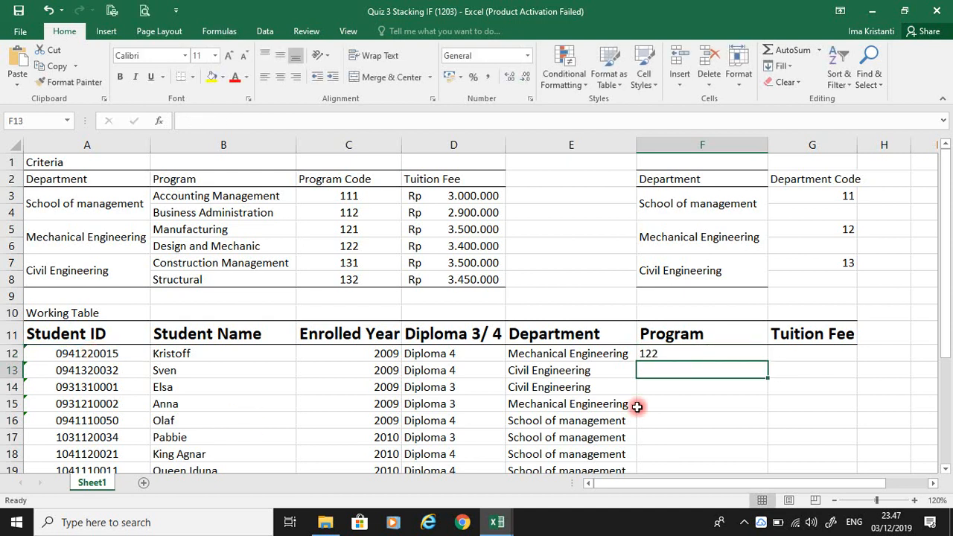
# Wrap the MID formula in F12 in VALUE, giving =VALUE(MID(A12;4;3))
pyautogui.click(659, 353)
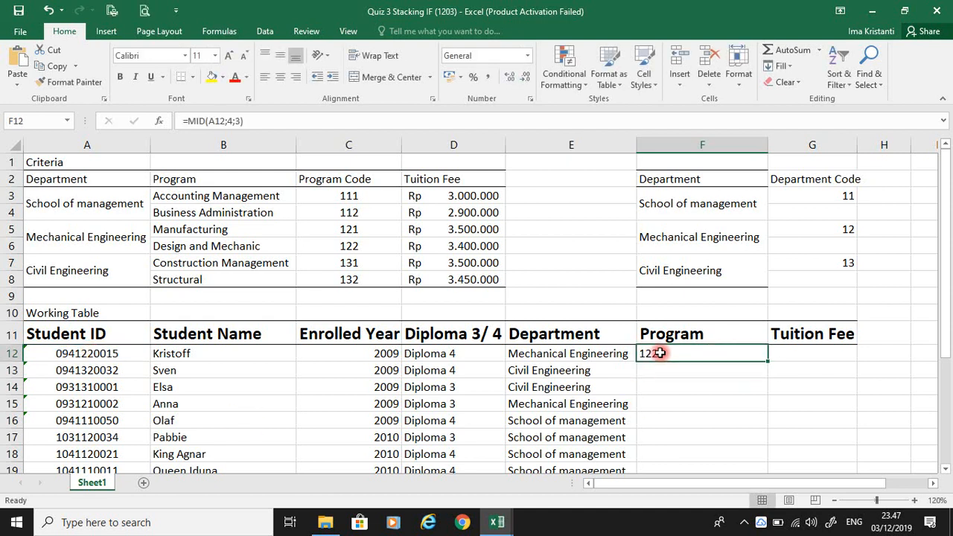
pyautogui.click(188, 121)
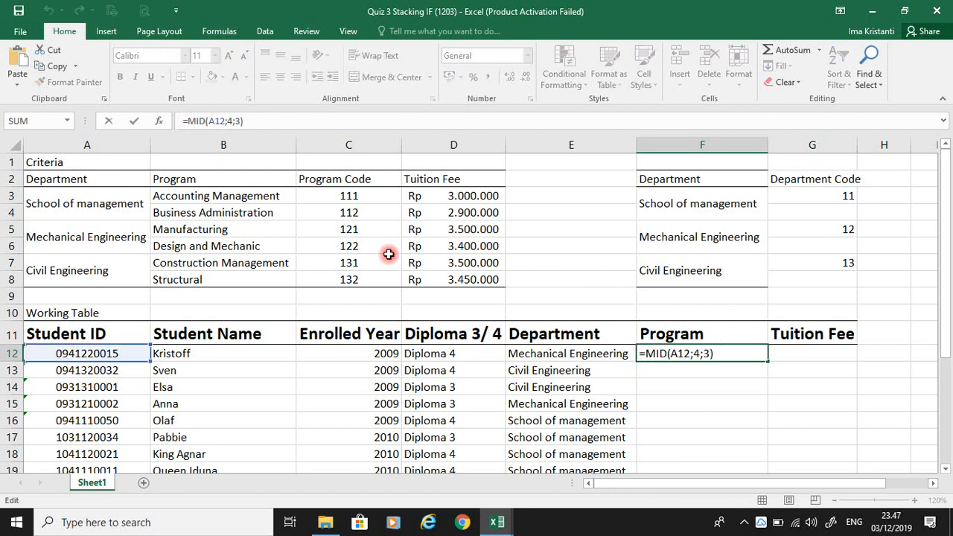
pyautogui.write('val')
pyautogui.press('Tab')
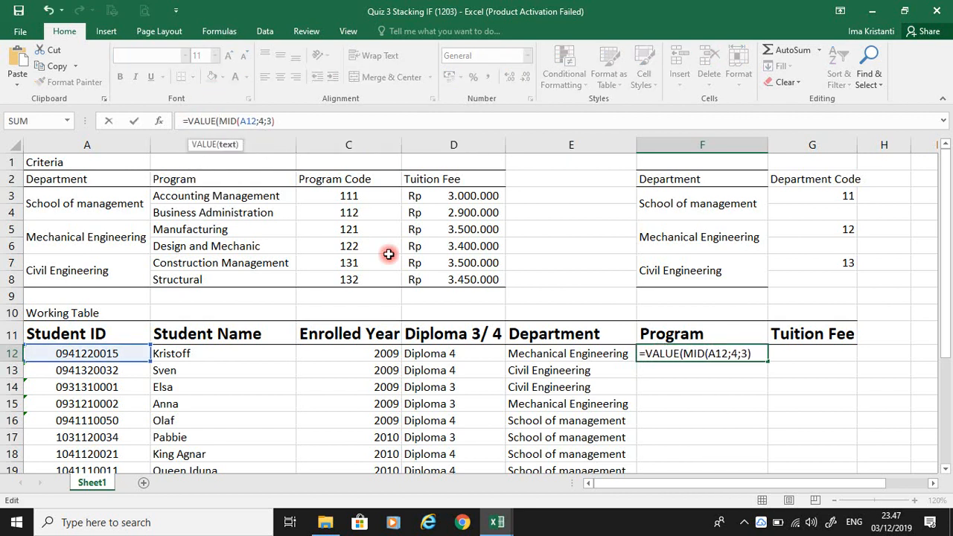
pyautogui.click(283, 121)
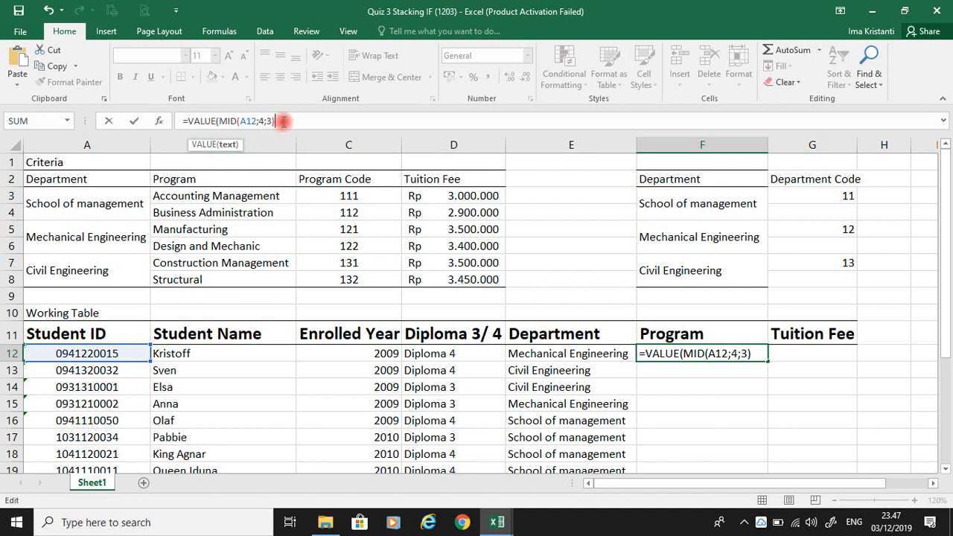
pyautogui.write(')')
pyautogui.press('Return')
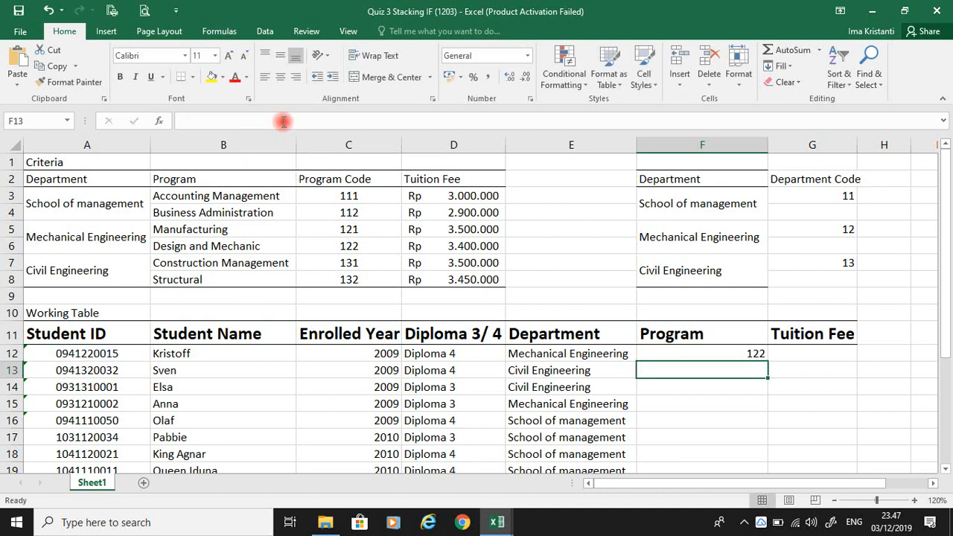
# Fill the VALUE formula from F12 down the Program column for all students
pyautogui.press('Up')
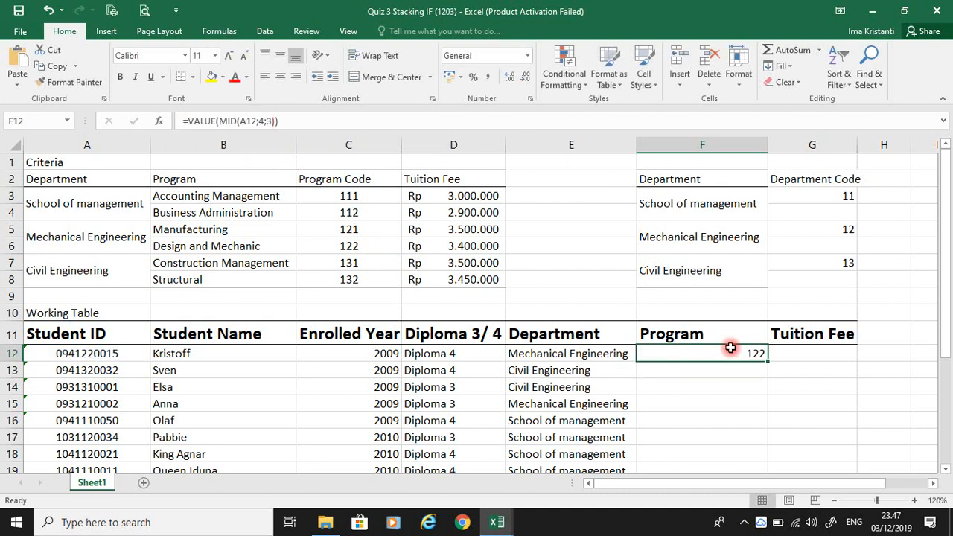
pyautogui.doubleClick(766, 361)
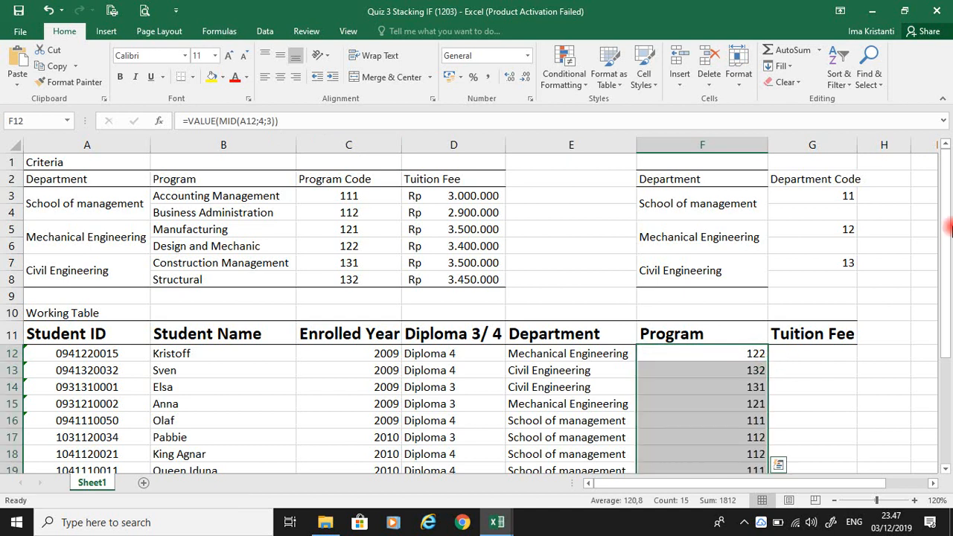
pyautogui.moveTo(946, 224); pyautogui.dragTo(944, 171)
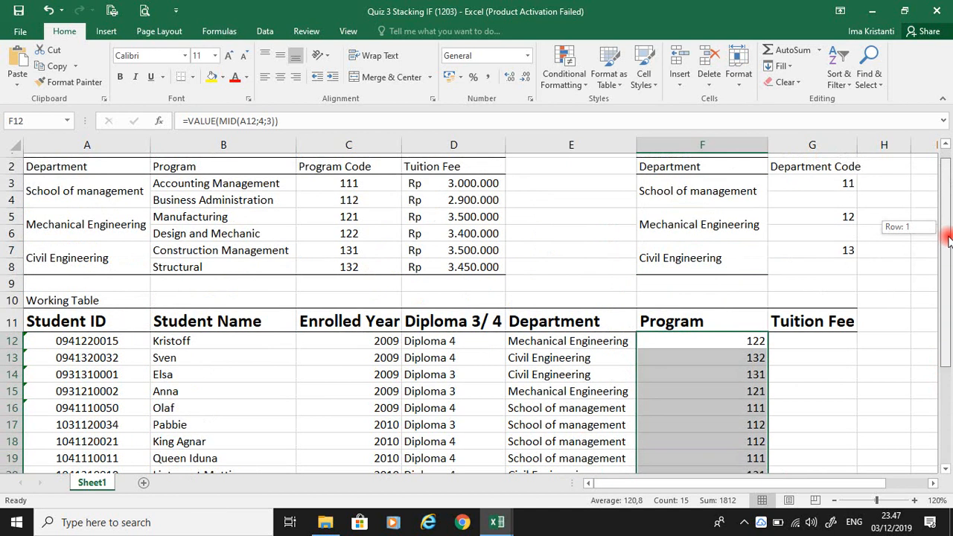
# Wrap F12's VALUE formula in an IF that returns $B$3 for code 111, and start a nested IF as its false value
pyautogui.click(732, 335)
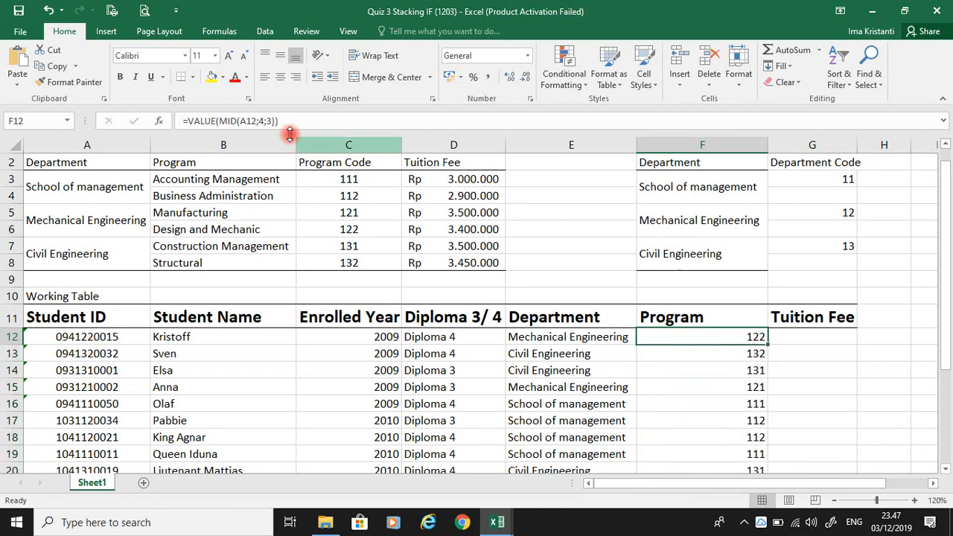
pyautogui.click(189, 122)
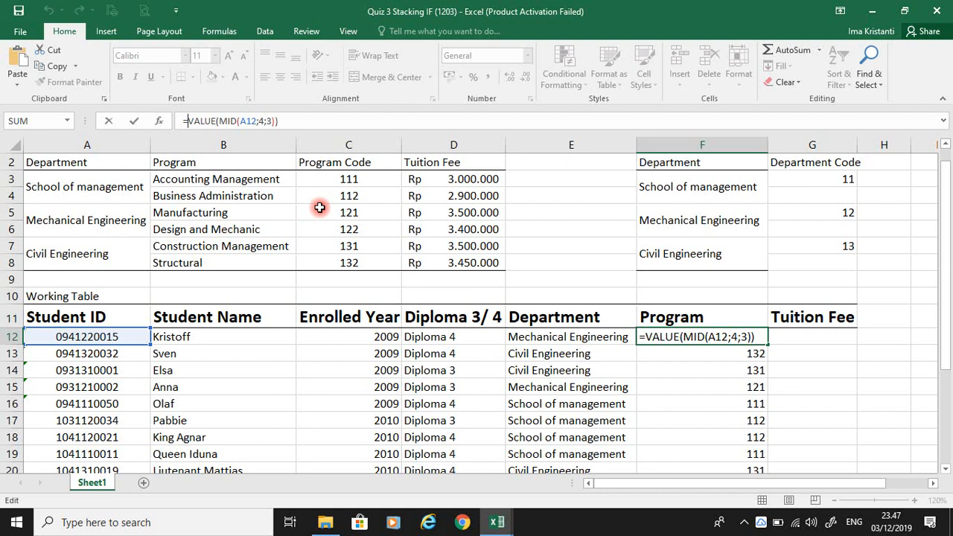
pyautogui.write('if(')
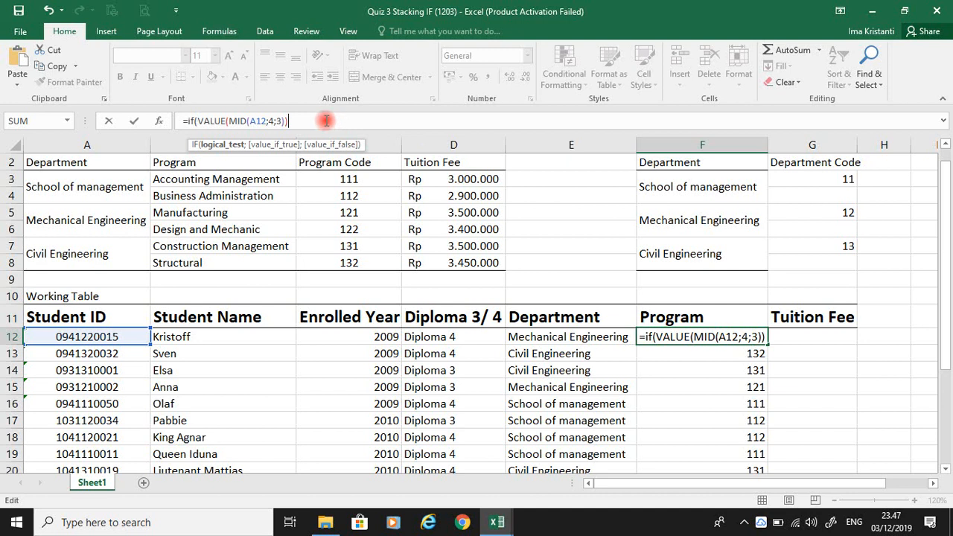
pyautogui.write('=')
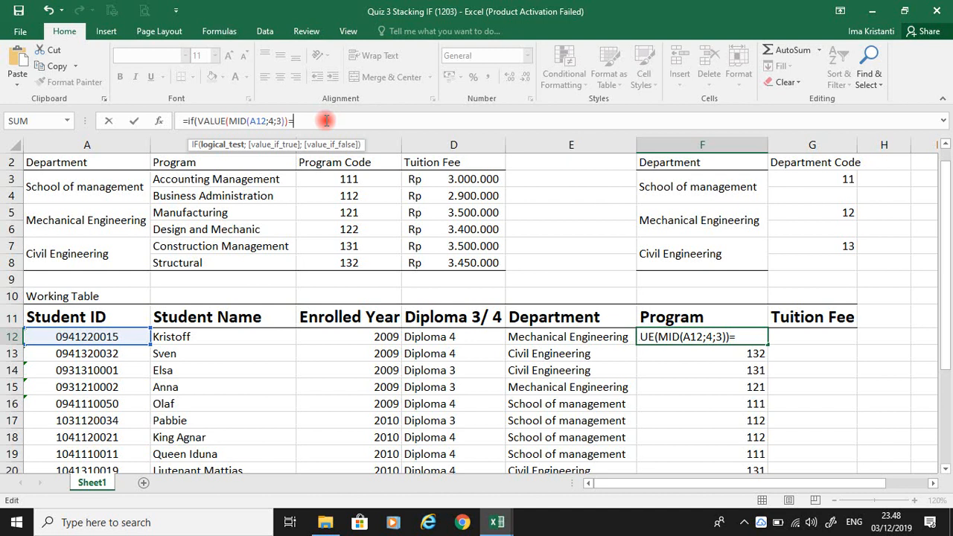
pyautogui.write('111')
pyautogui.write(';')
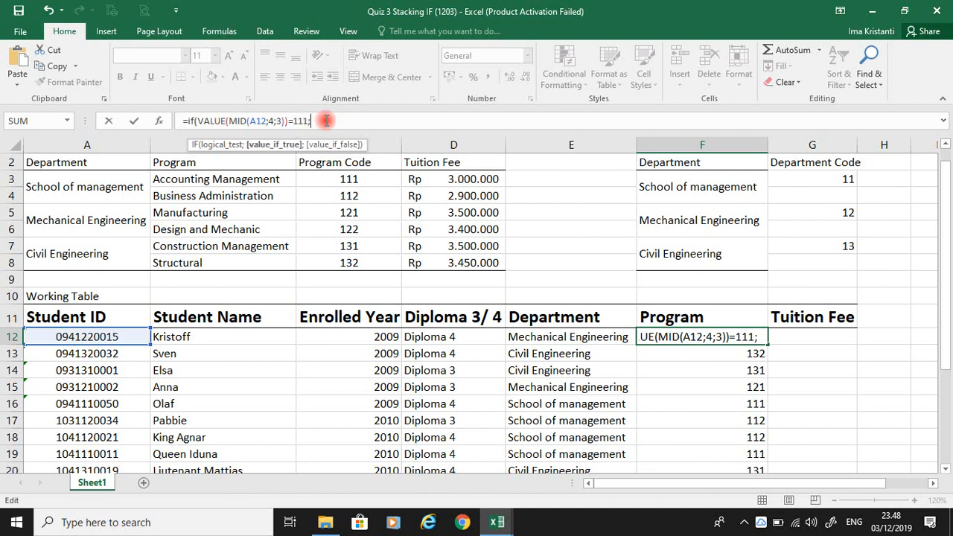
pyautogui.click(218, 180)
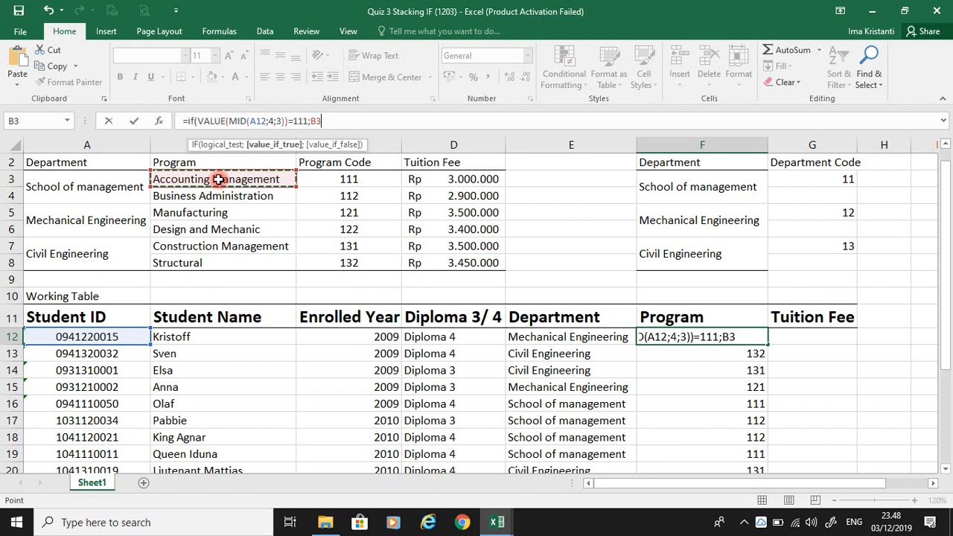
pyautogui.press('F4')
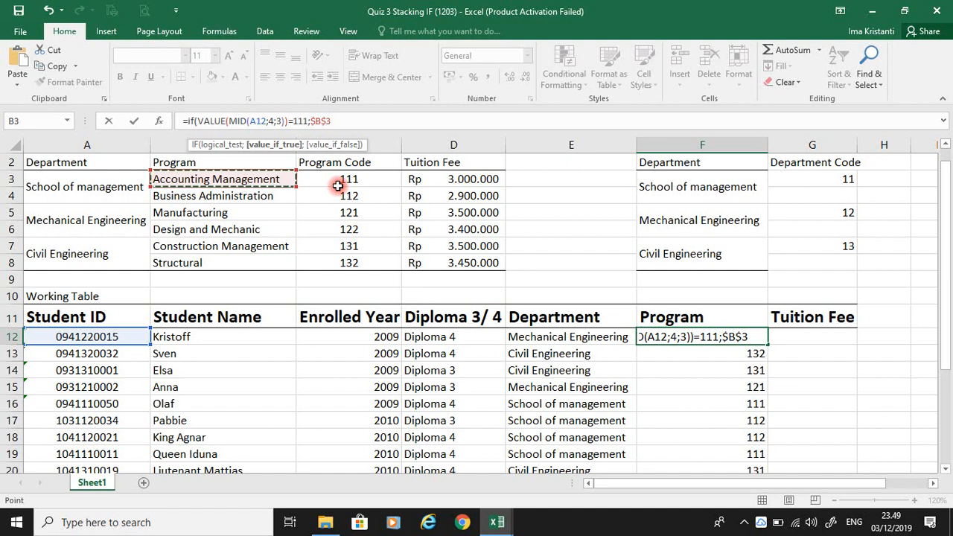
pyautogui.write(';')
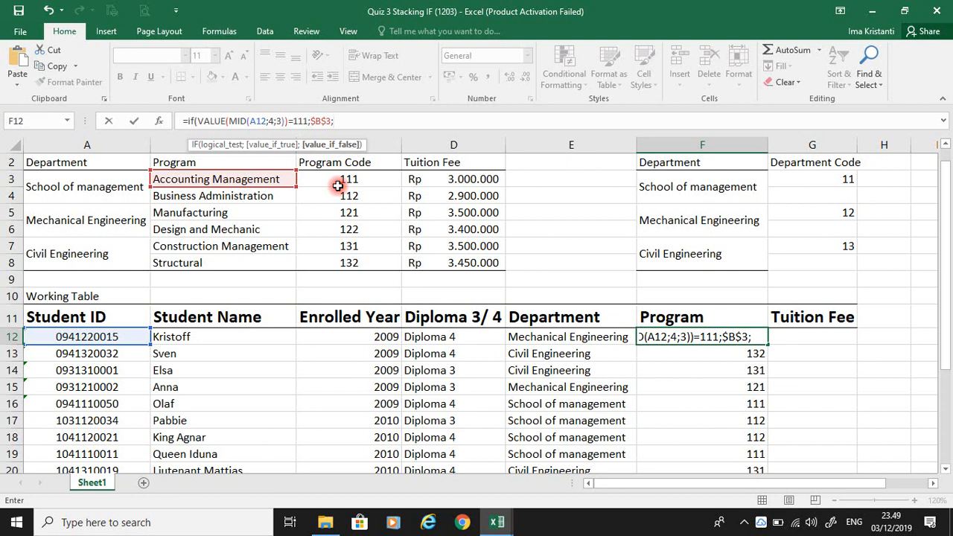
pyautogui.write('if(')
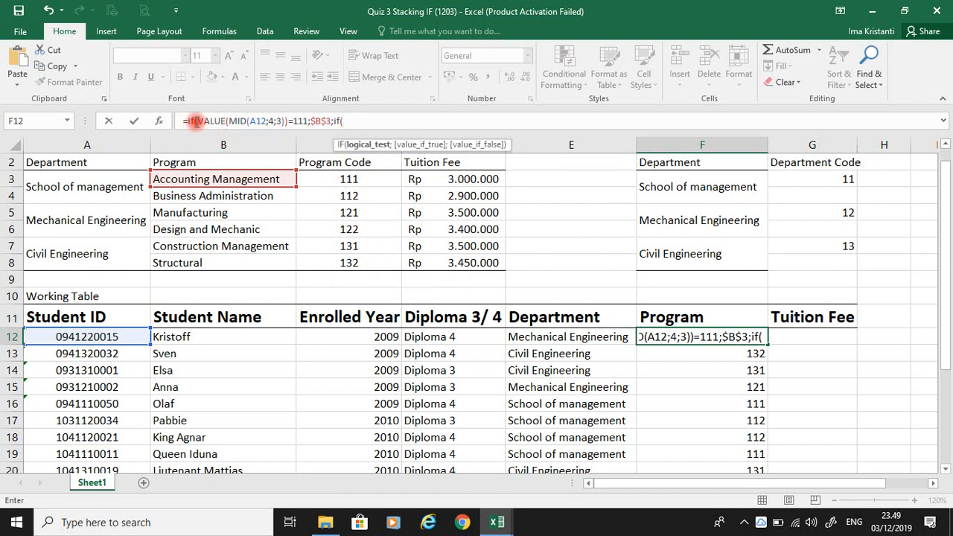
pyautogui.moveTo(195, 122); pyautogui.dragTo(281, 121)
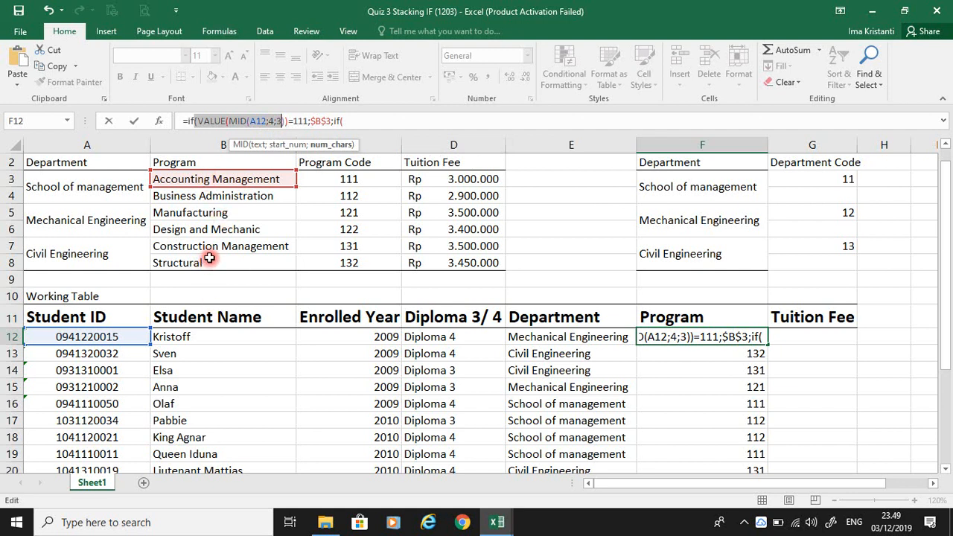
pyautogui.hotkey('shift', 'Right')
pyautogui.hotkey('shift', 'Right')
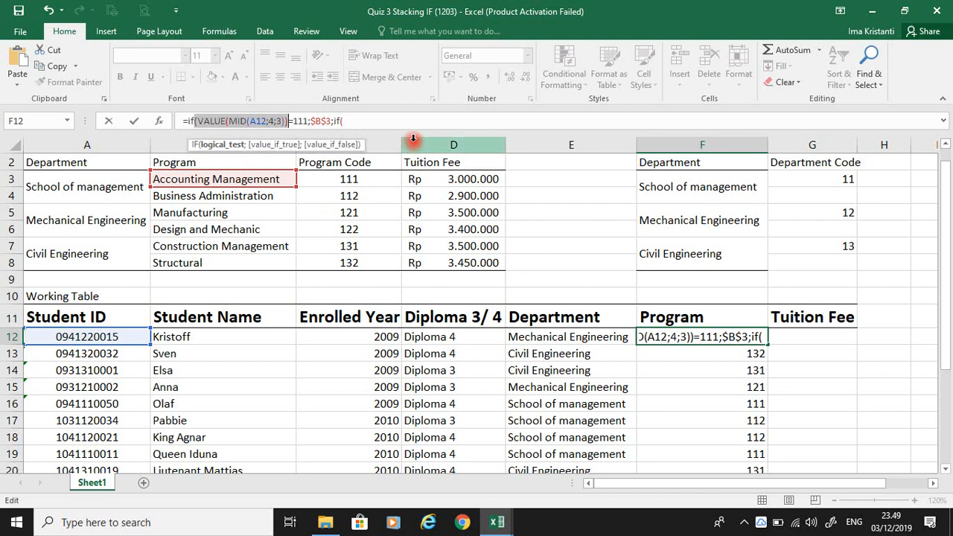
pyautogui.click(401, 119)
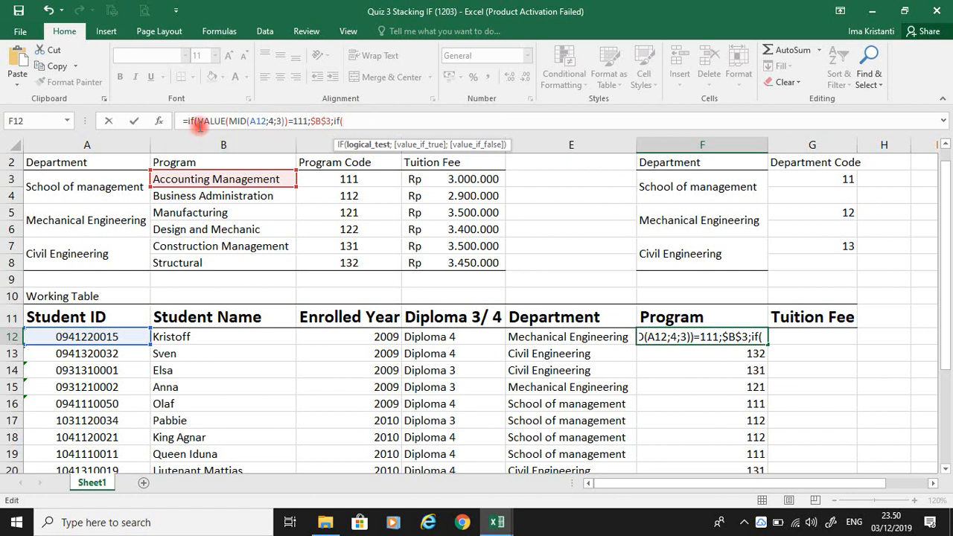
# Copy VALUE(MID(A12;4;3)) into the nested IF in F12 and have it return $B$4 when the code equals 112
pyautogui.moveTo(197, 121); pyautogui.dragTo(288, 120)
pyautogui.hotkey('ctrl', 'c')
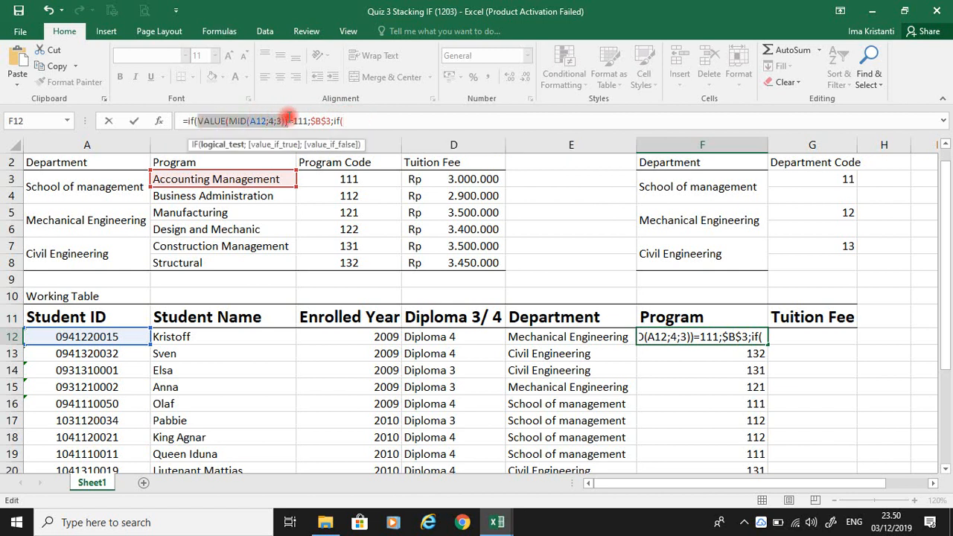
pyautogui.click(400, 117)
pyautogui.hotkey('ctrl', 'v')
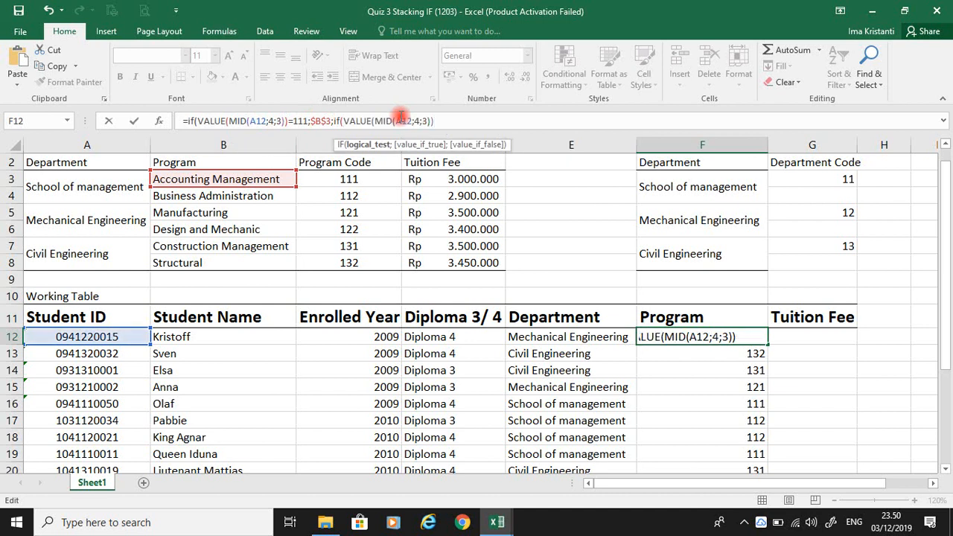
pyautogui.write('=112')
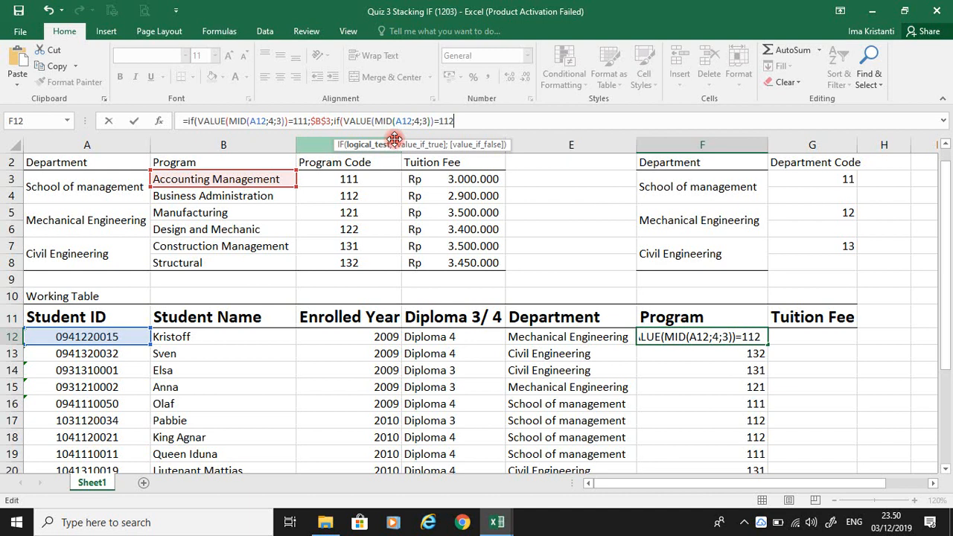
pyautogui.write(';')
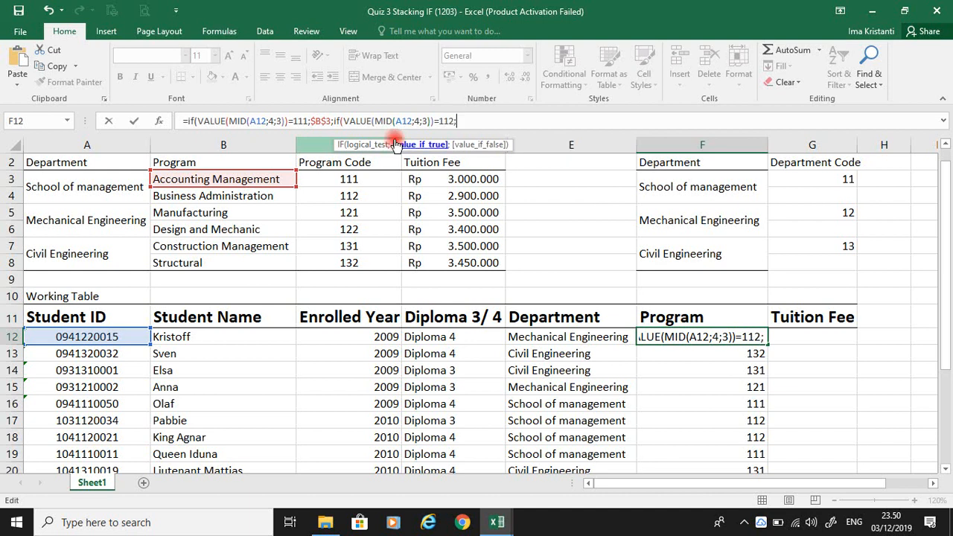
pyautogui.click(238, 196)
pyautogui.press('F4')
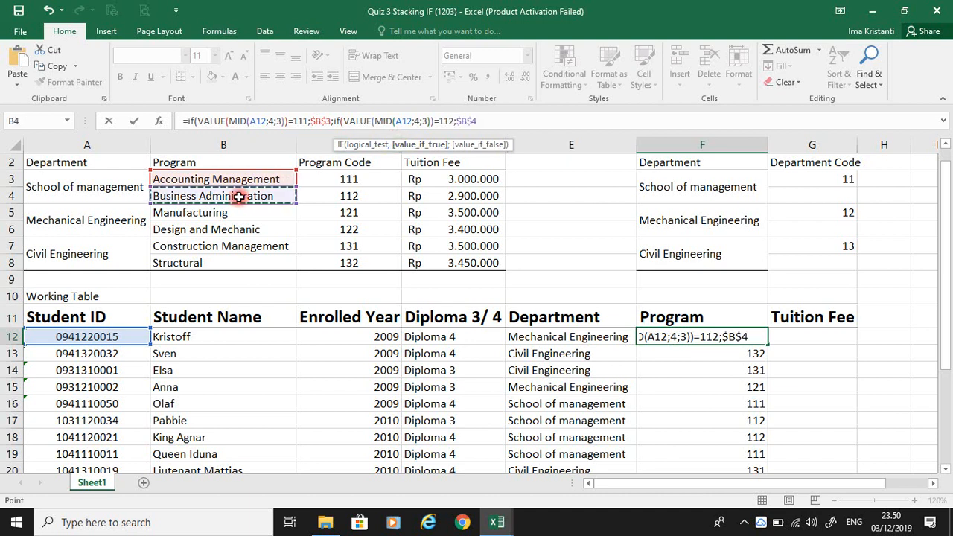
# Add a third nested IF to F12 that returns $B$5 when VALUE(MID(A12;4;3)) equals 121
pyautogui.write(';if')
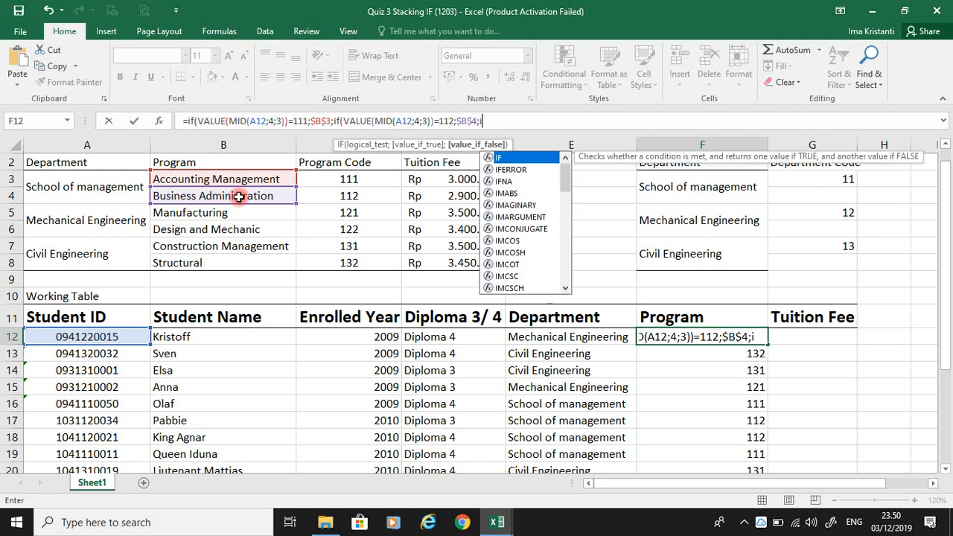
pyautogui.write('(')
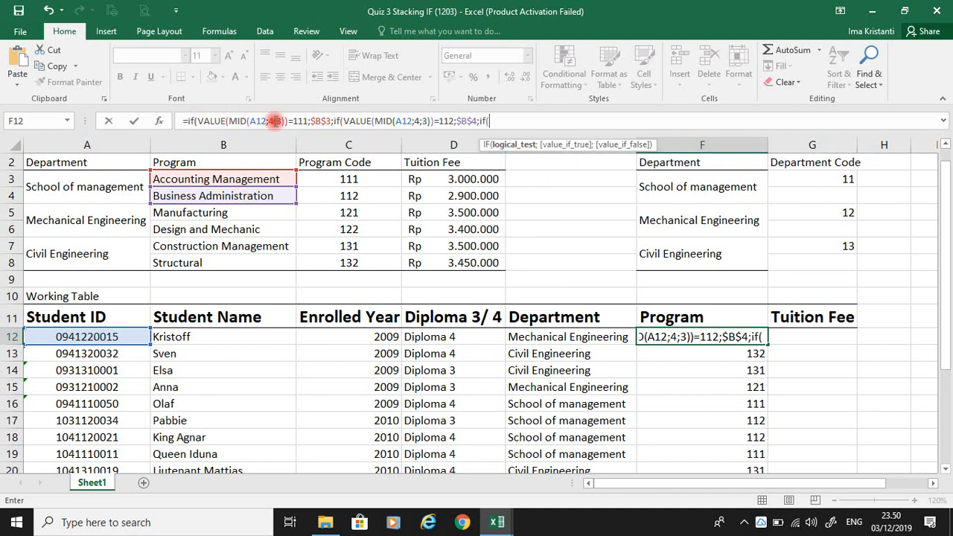
pyautogui.hotkey('ctrl', 'v')
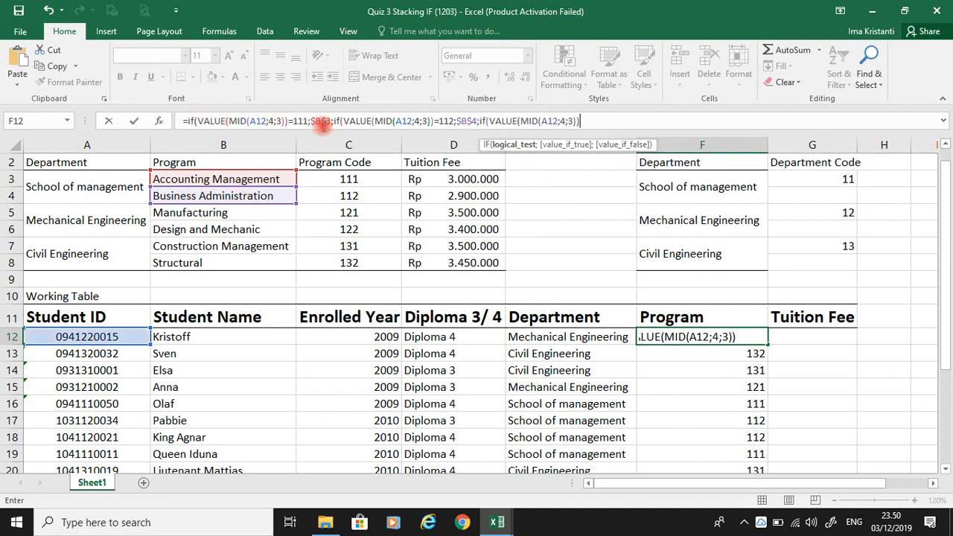
pyautogui.write('=121;')
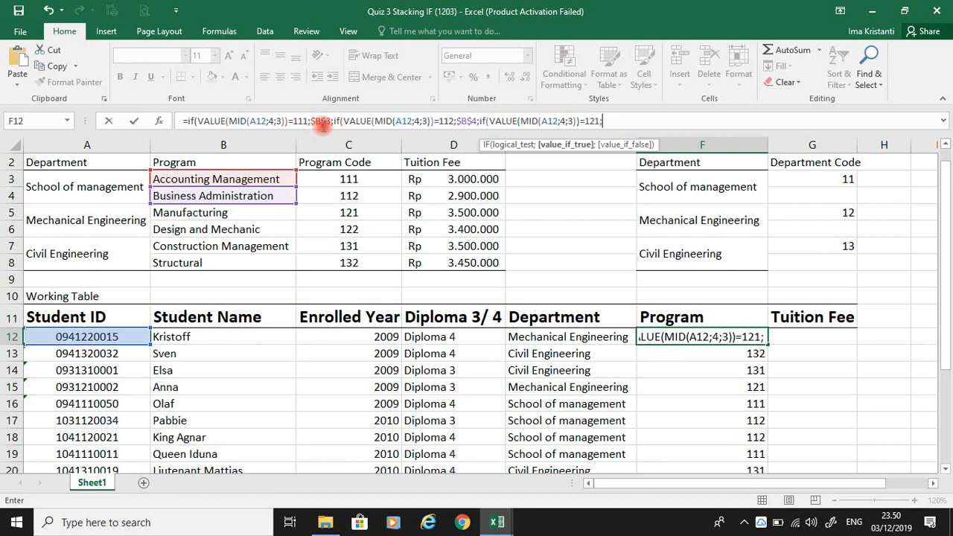
pyautogui.click(211, 213)
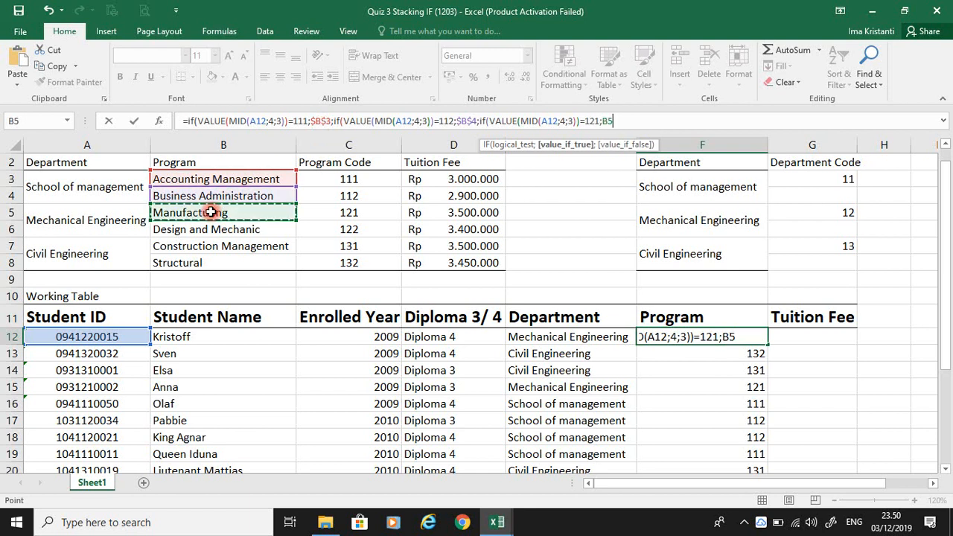
pyautogui.press('F4')
pyautogui.write(';')
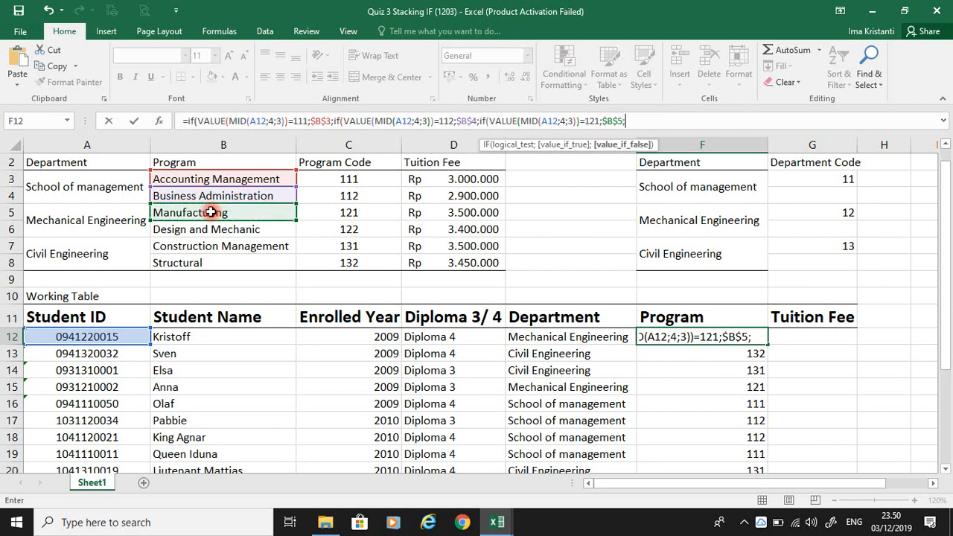
# Add a fourth nested IF to F12 that returns $B$6 when VALUE(MID(A12;4;3)) equals 122
pyautogui.write('if(')
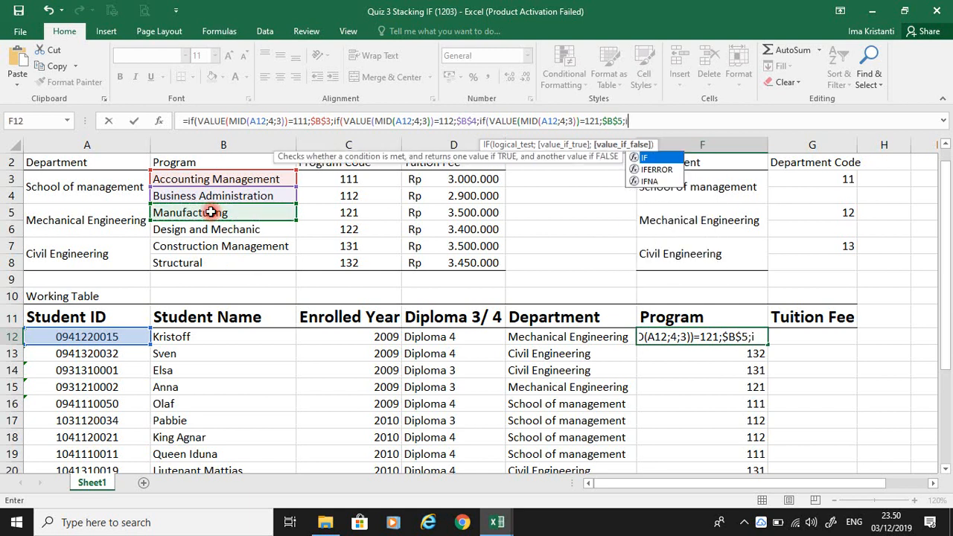
pyautogui.write('VALUE(MID(A12;4;3))')
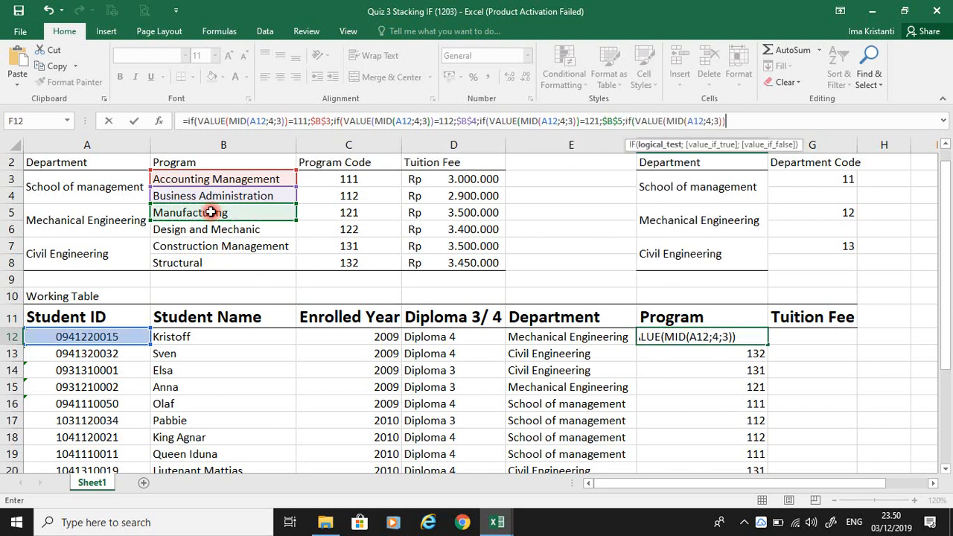
pyautogui.write('=122;')
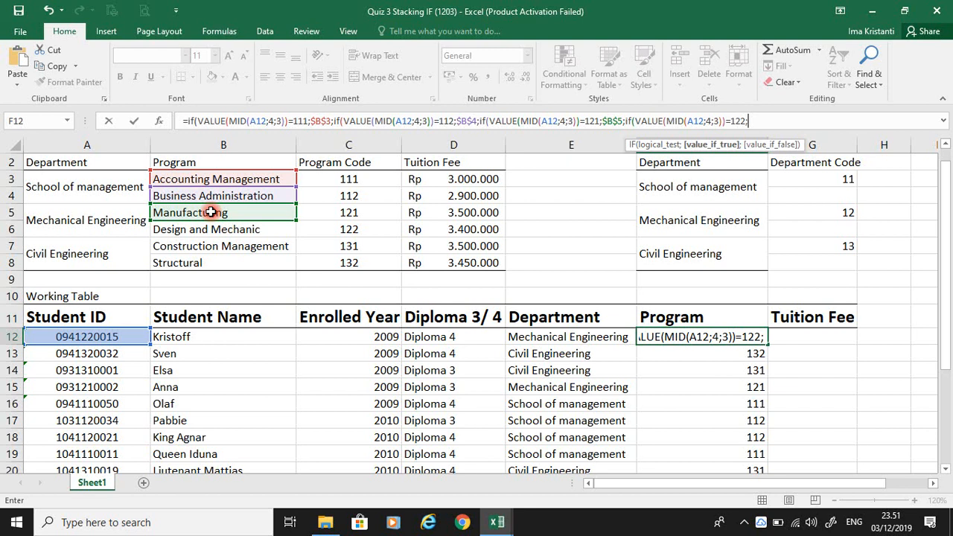
pyautogui.click(166, 231)
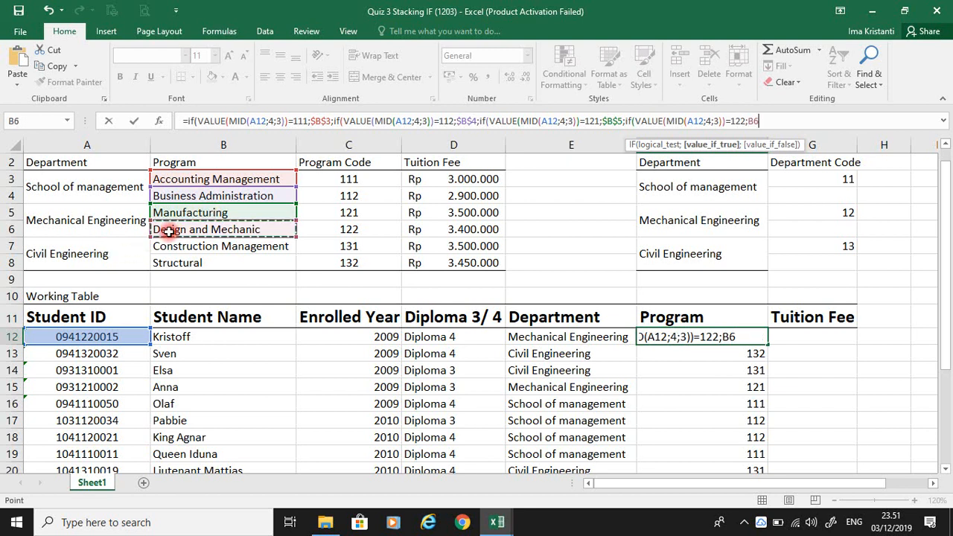
pyautogui.press('F4')
pyautogui.write(';')
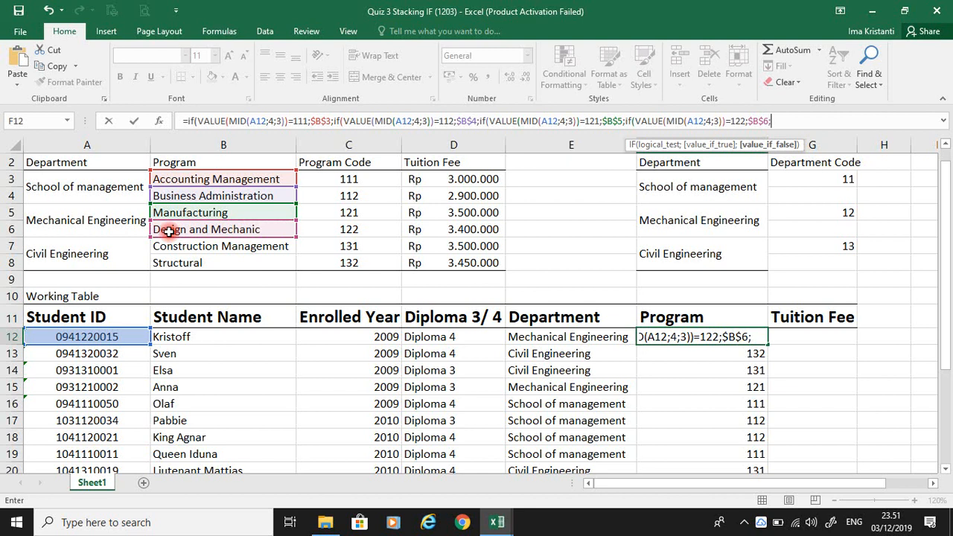
# Add a fifth nested IF to F12 that returns $B$7 when VALUE(MID(A12;4;3)) equals 131
pyautogui.write('if(')
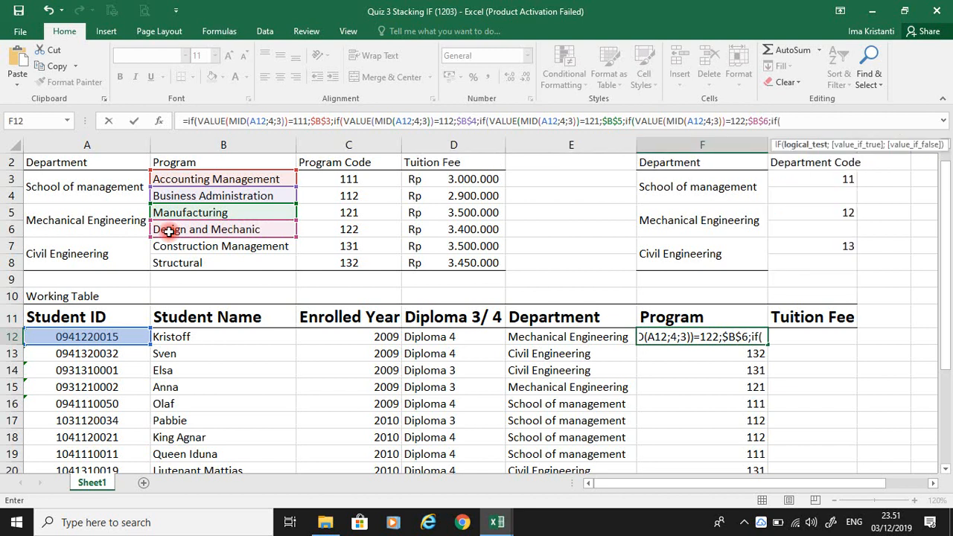
pyautogui.write('VALUE(MID(A12;4;3))')
pyautogui.write('=')
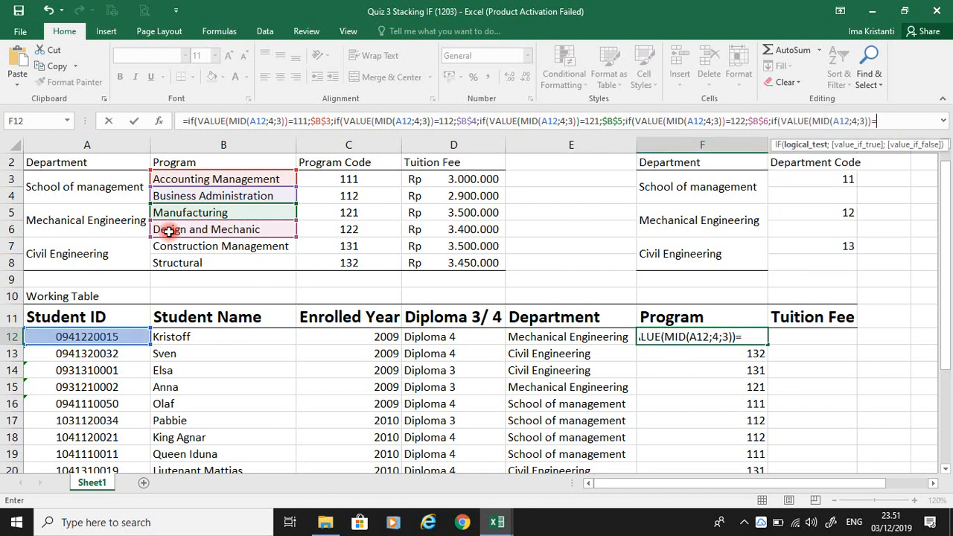
pyautogui.write('131;')
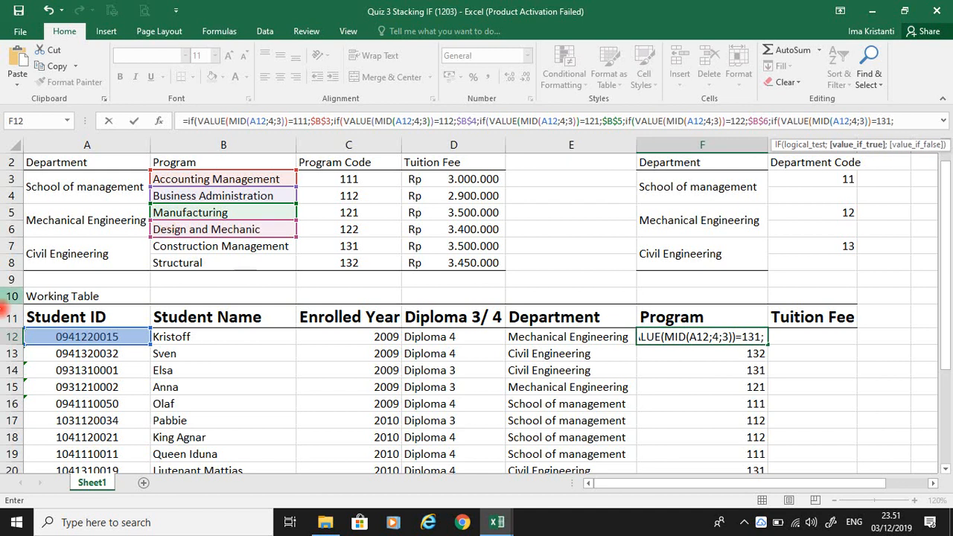
pyautogui.click(214, 245)
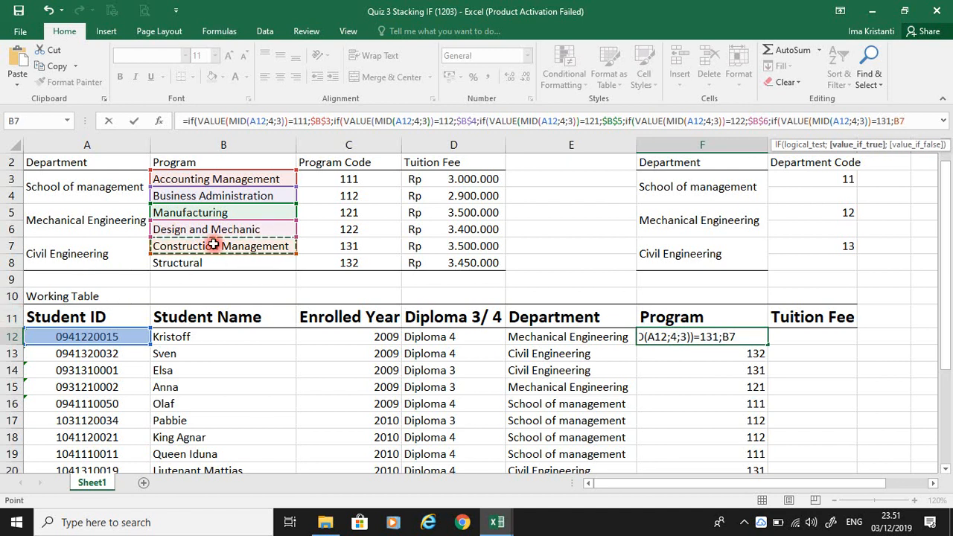
pyautogui.press('F4')
pyautogui.write(';')
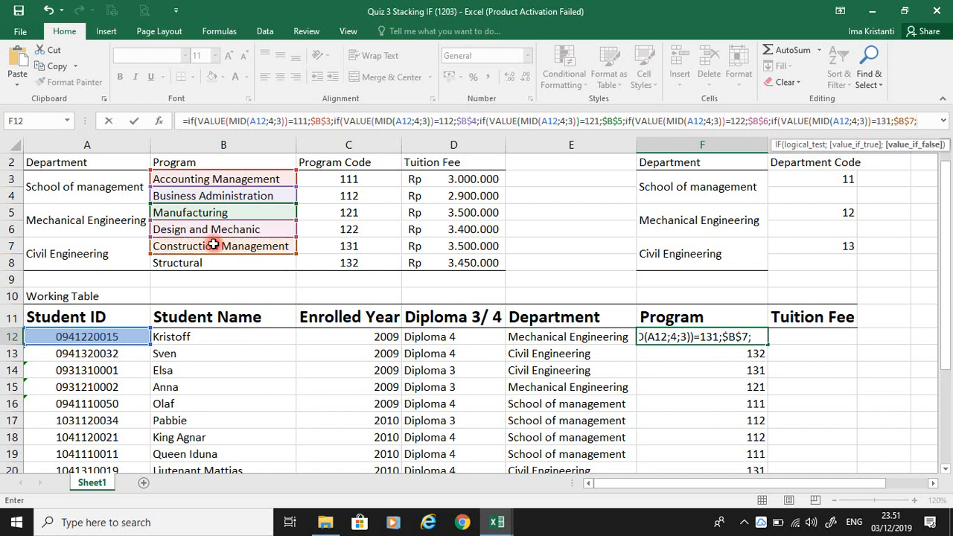
# Use $B$8 as the final false value in F12, close all five IF functions, and enter the formula
pyautogui.click(173, 270)
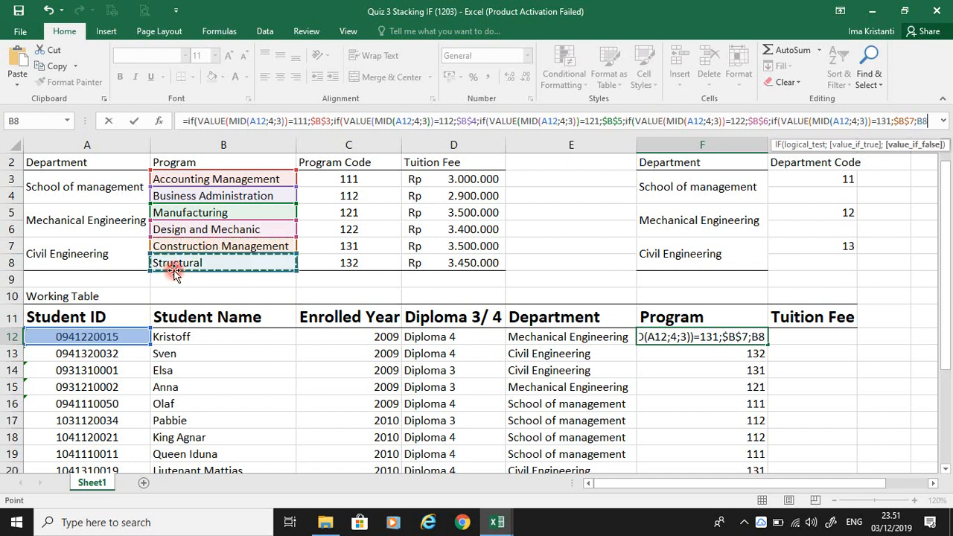
pyautogui.press('F4')
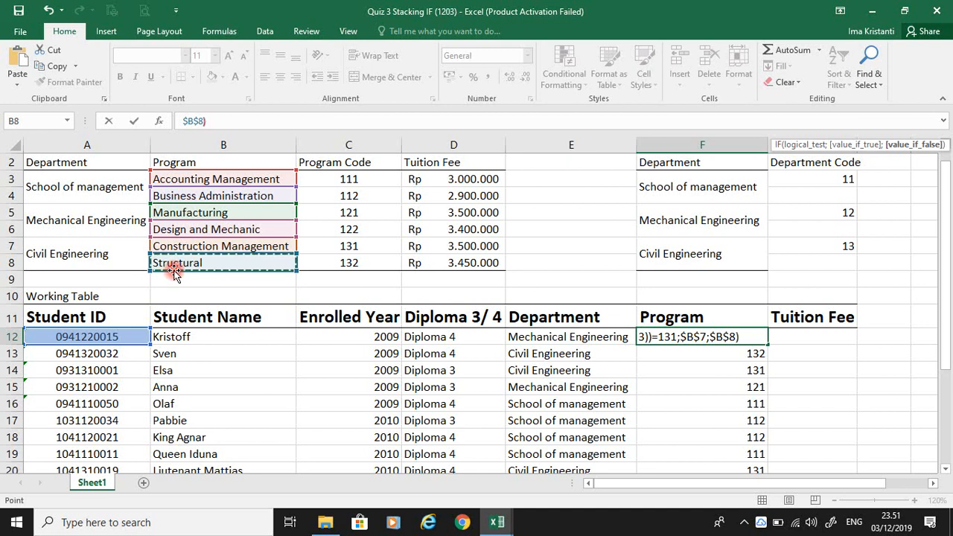
pyautogui.write(')))))')
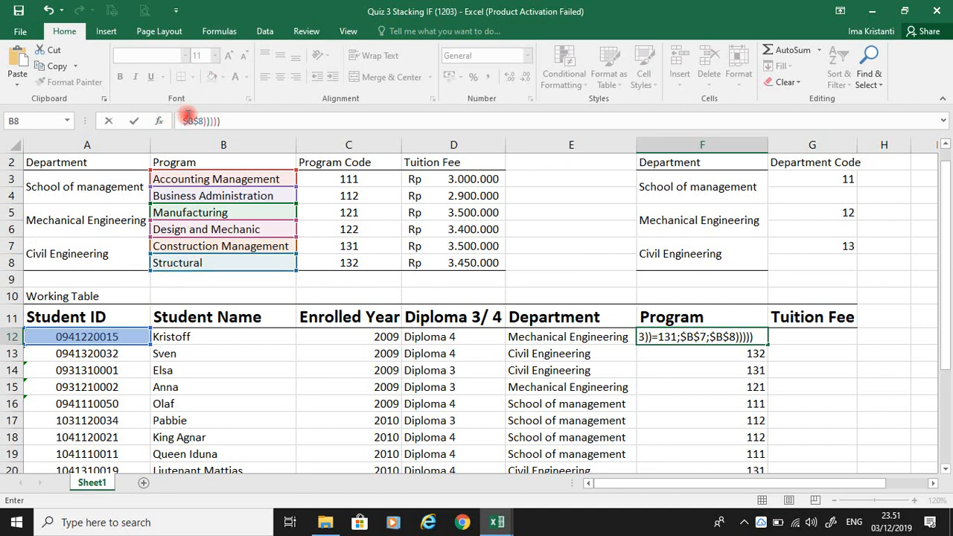
pyautogui.press('BackSpace')
pyautogui.press('BackSpace')
pyautogui.press('BackSpace')
pyautogui.press('BackSpace')
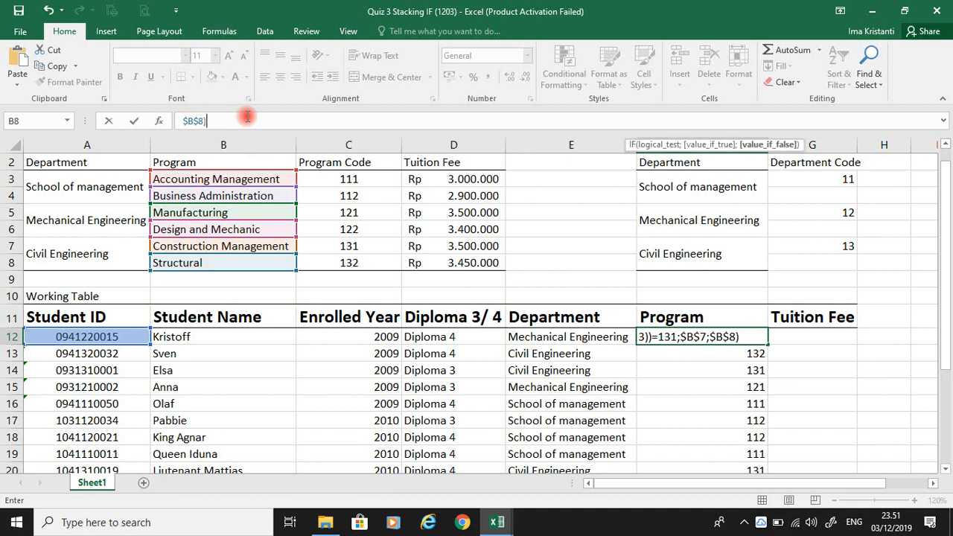
pyautogui.write('0')
pyautogui.press('BackSpace')
pyautogui.write(')')
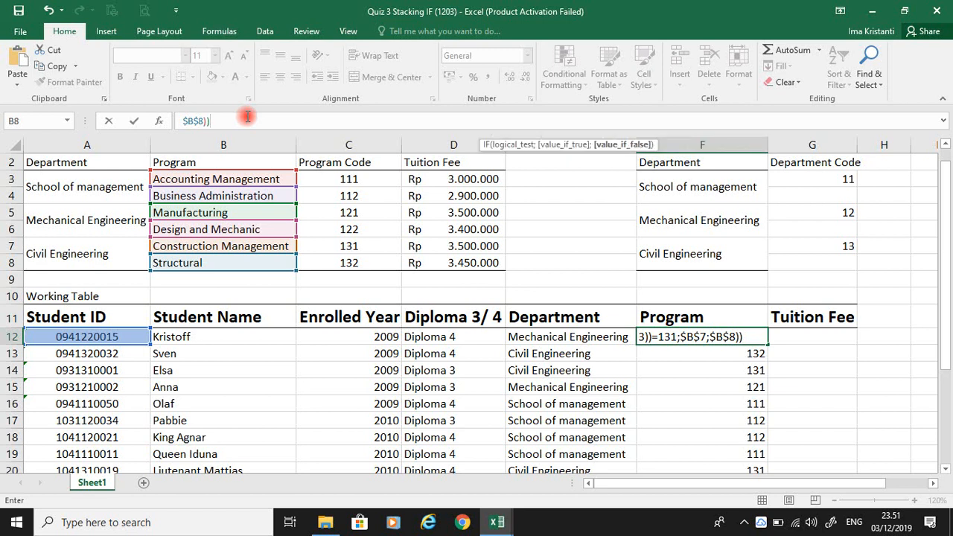
pyautogui.write(')))')
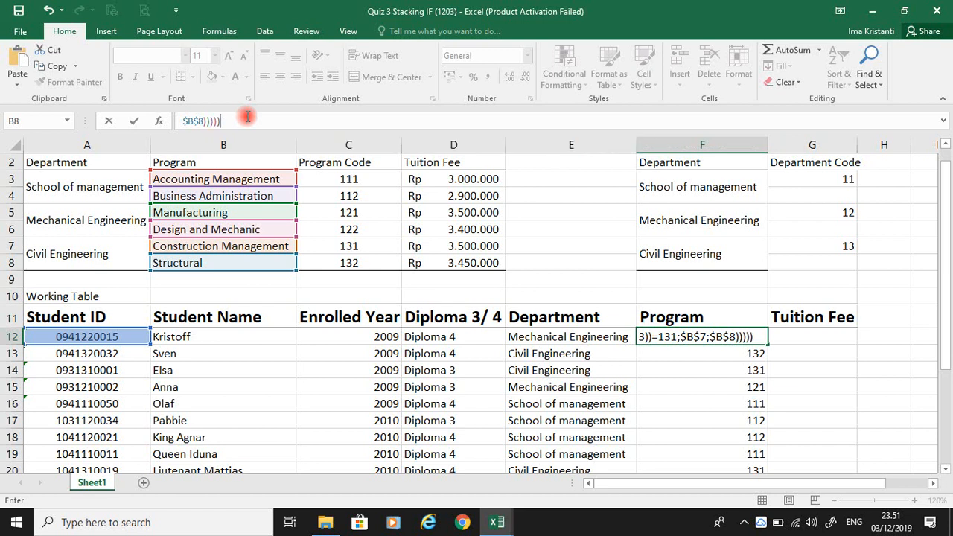
pyautogui.press('Return')
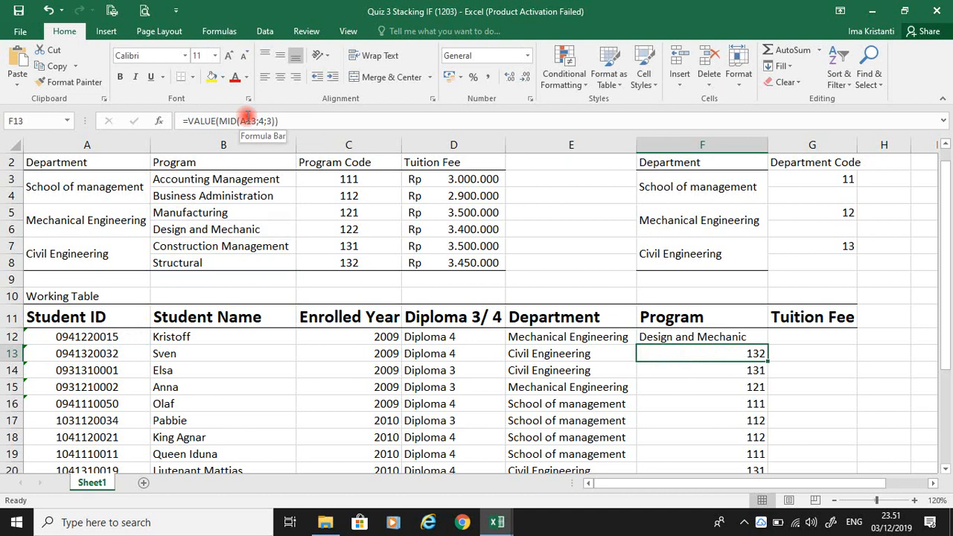
# Fill the F12 formula down the Program column of the working table
pyautogui.press('Up')
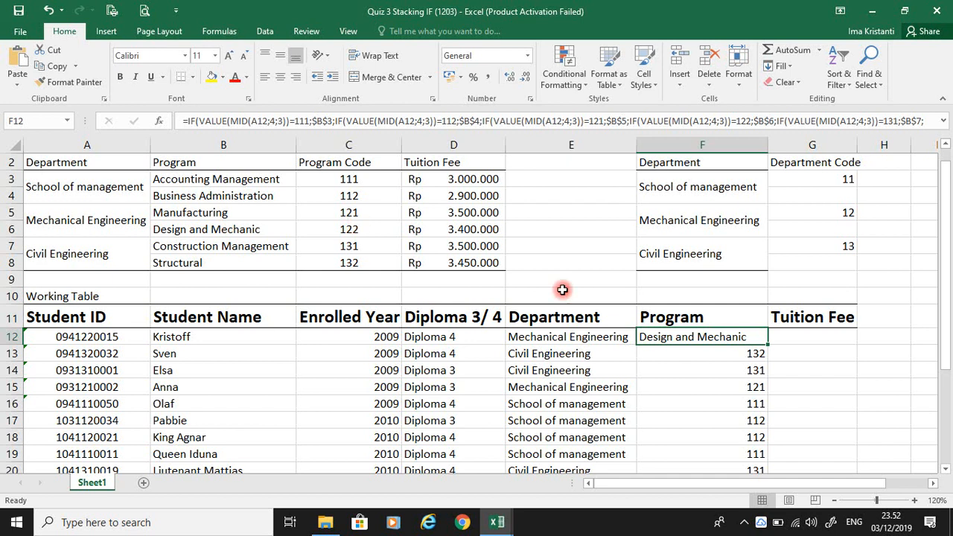
pyautogui.doubleClick(768, 347)
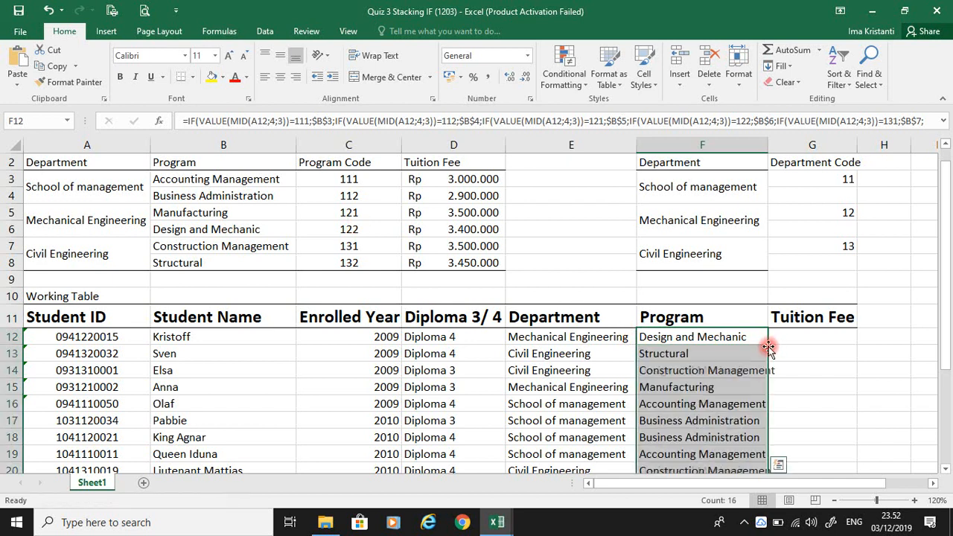
pyautogui.moveTo(947, 216); pyautogui.dragTo(950, 417)
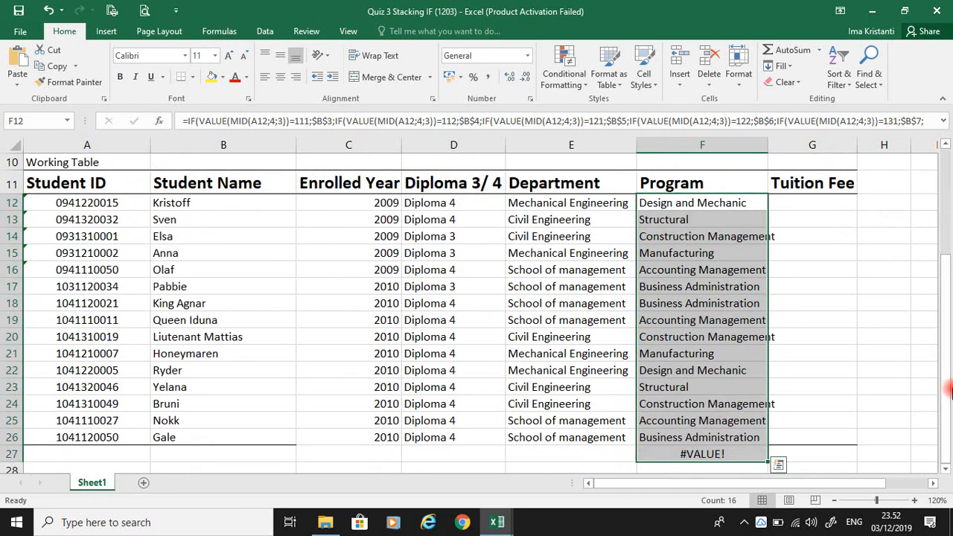
# Clear the surplus formula in F27 below the table and autofit the width of column F
pyautogui.click(684, 454)
pyautogui.press('Delete')
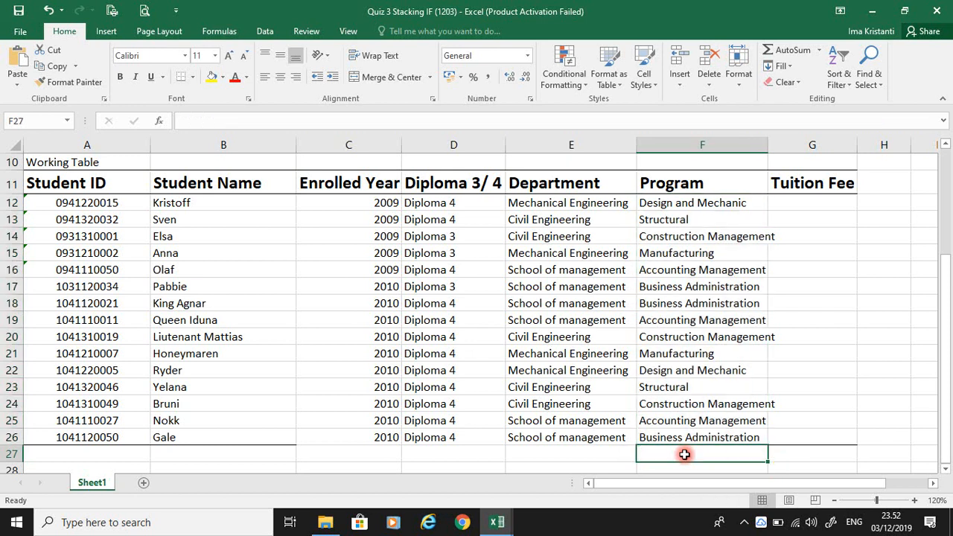
pyautogui.click(809, 303)
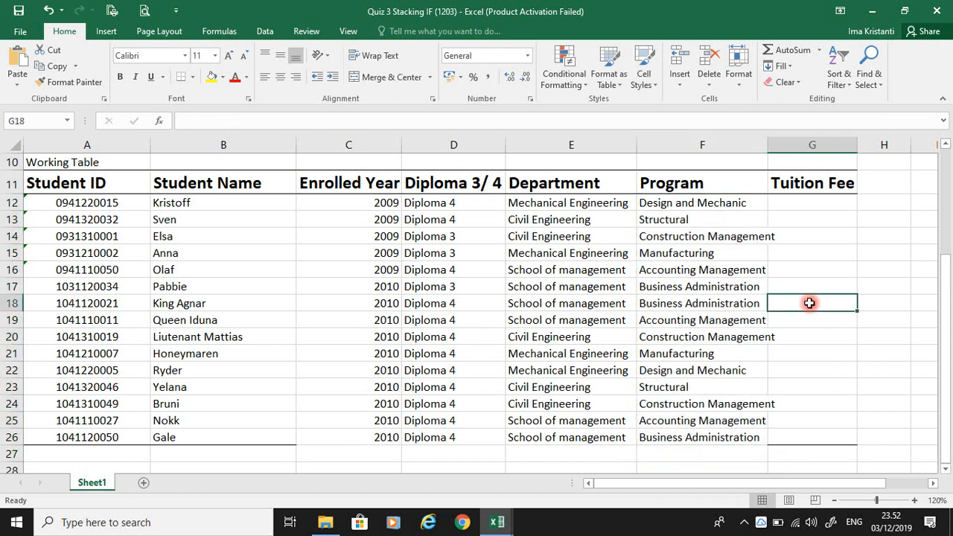
pyautogui.doubleClick(769, 144)
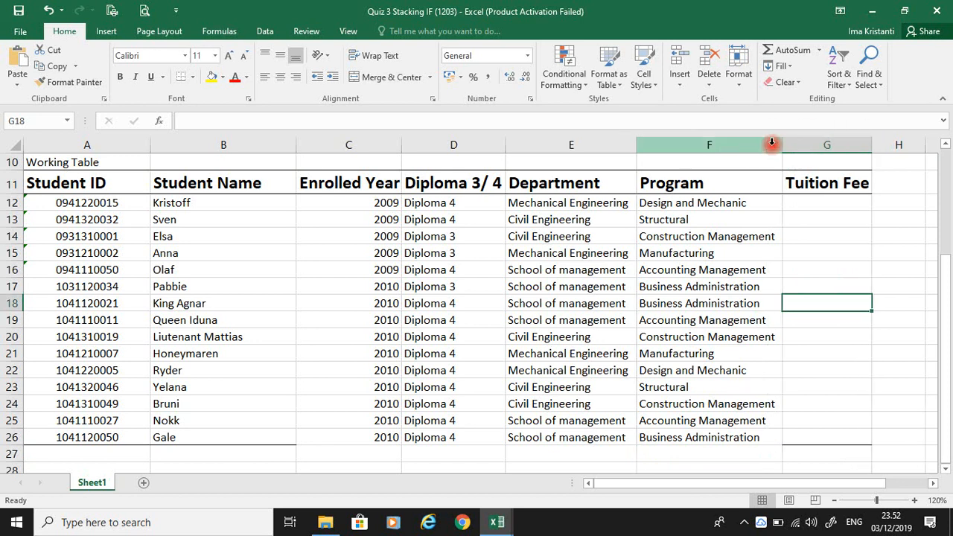
# Start an IF formula in G12 that tests whether the department in E12 equals $A$3
pyautogui.click(822, 200)
pyautogui.moveTo(946, 268); pyautogui.dragTo(944, 210)
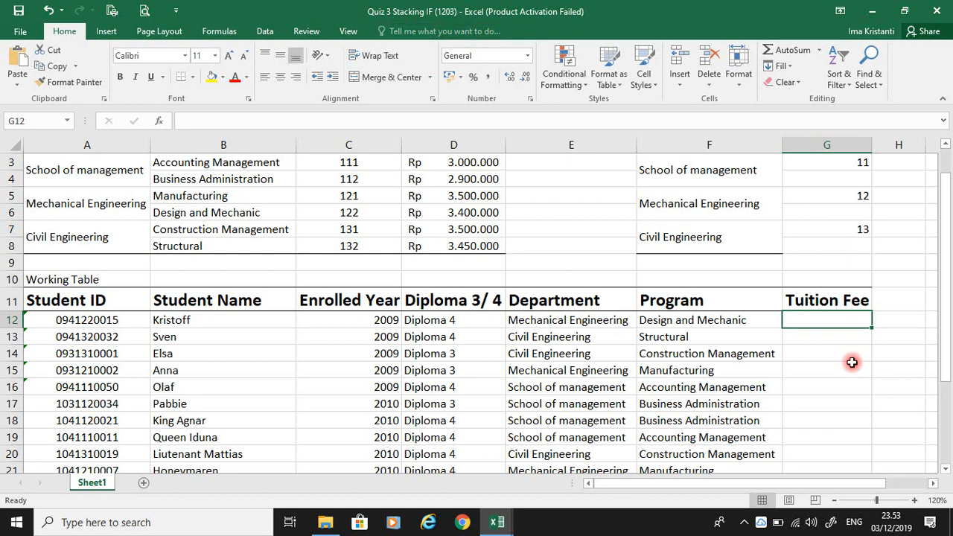
pyautogui.write('=if(')
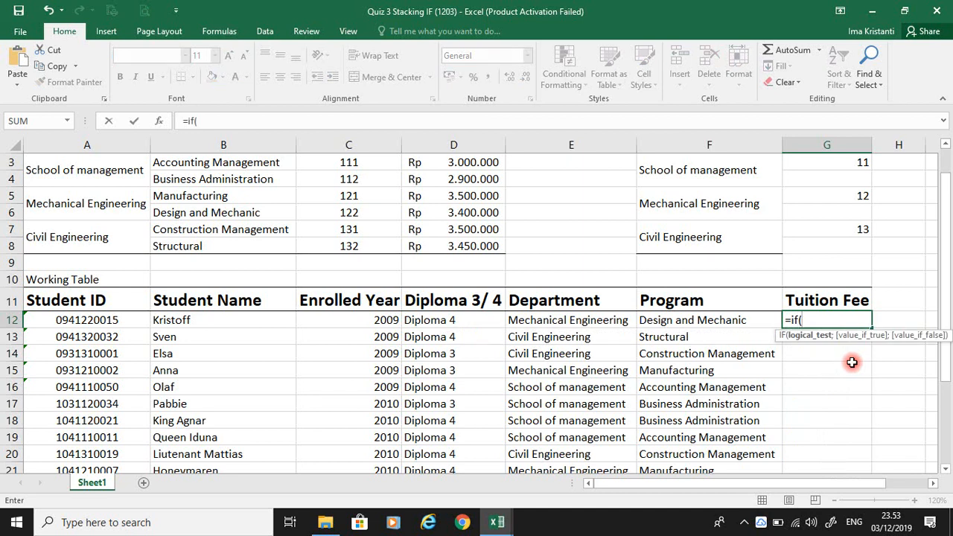
pyautogui.click(584, 322)
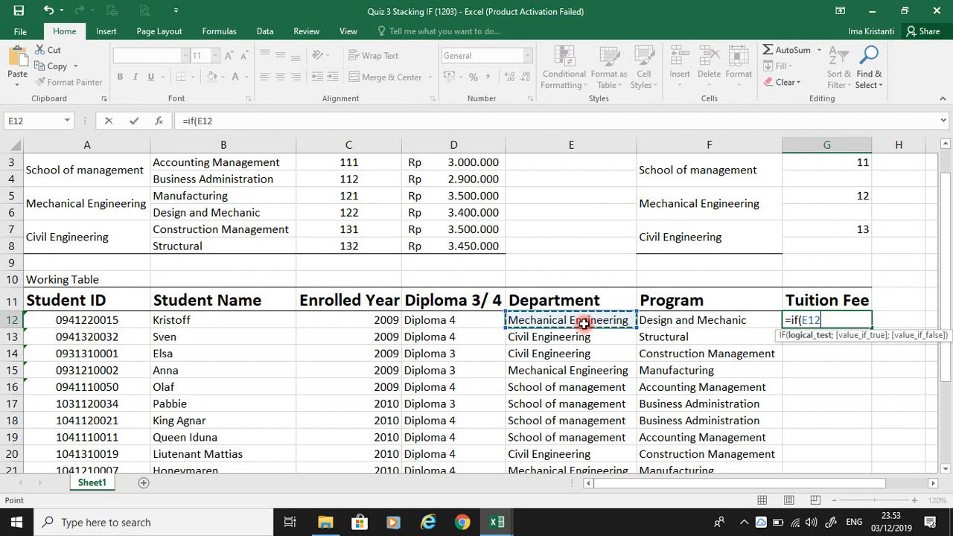
pyautogui.write('=')
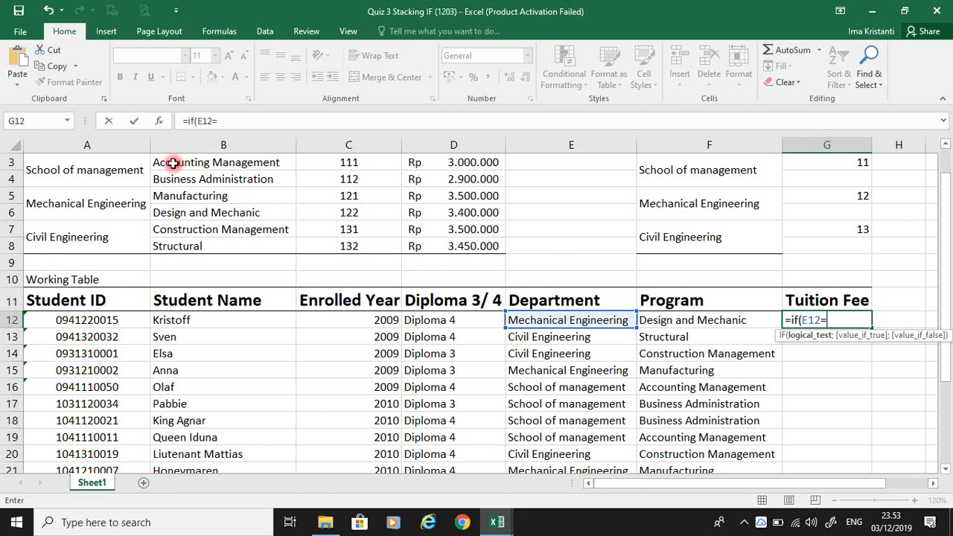
pyautogui.click(134, 168)
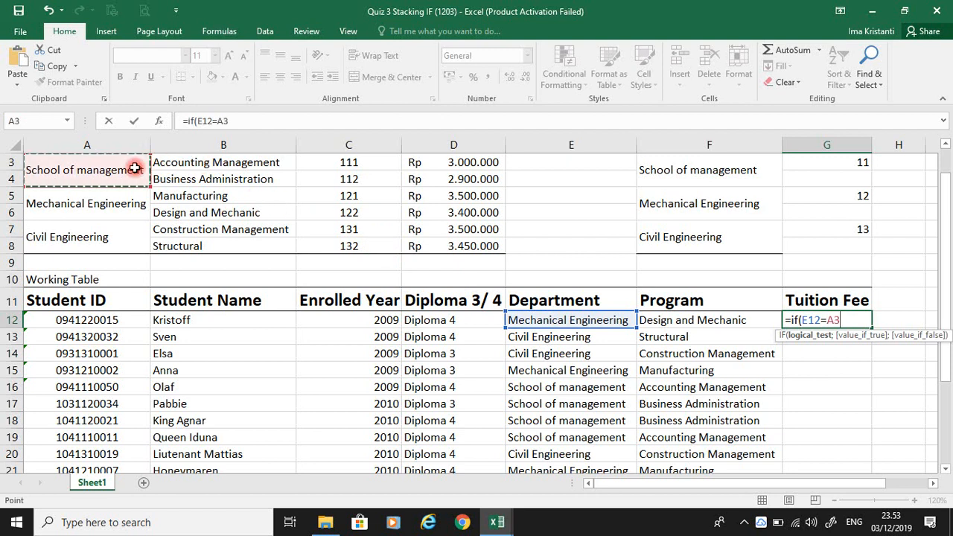
pyautogui.press('F4')
pyautogui.write(';')
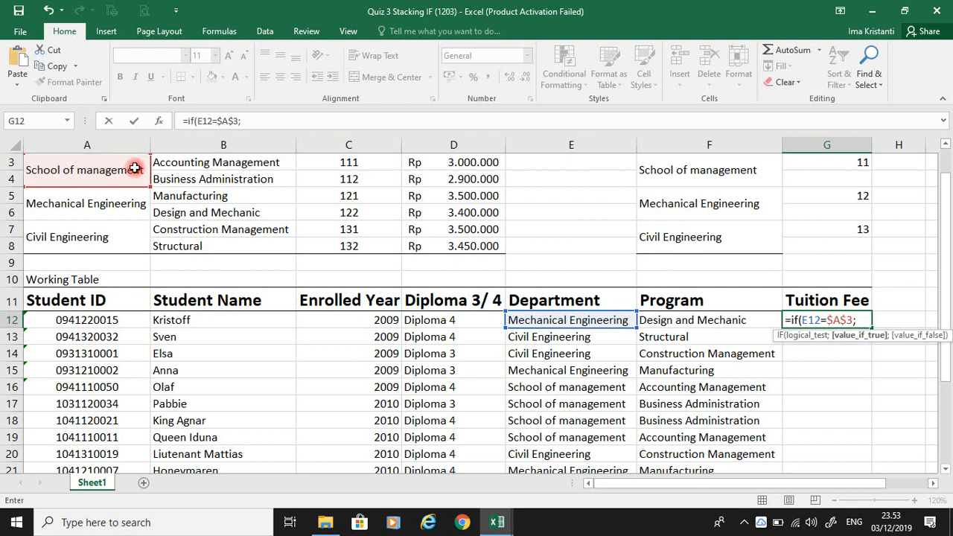
# Nest an IF as the true value in G12 that returns $D$3 when F12 equals $B$3
pyautogui.write('if(')
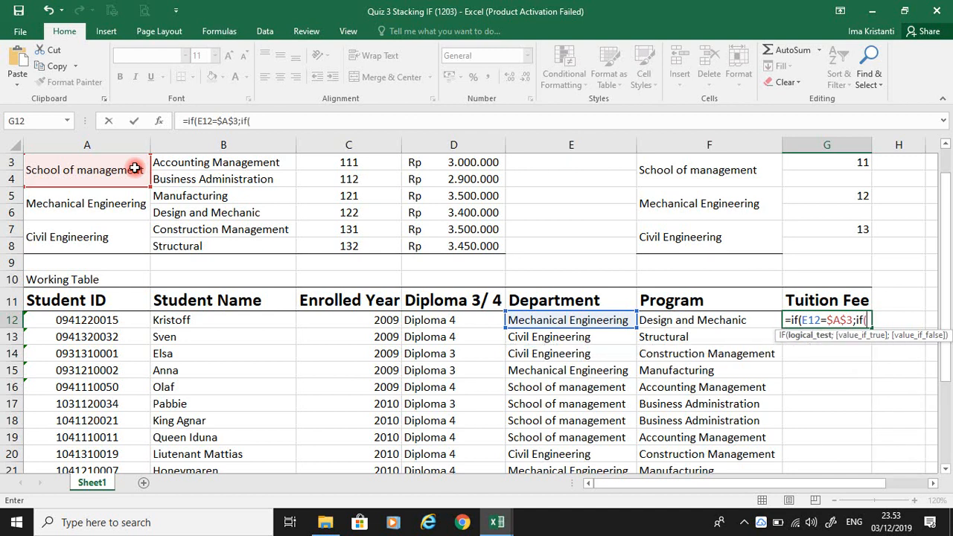
pyautogui.click(655, 319)
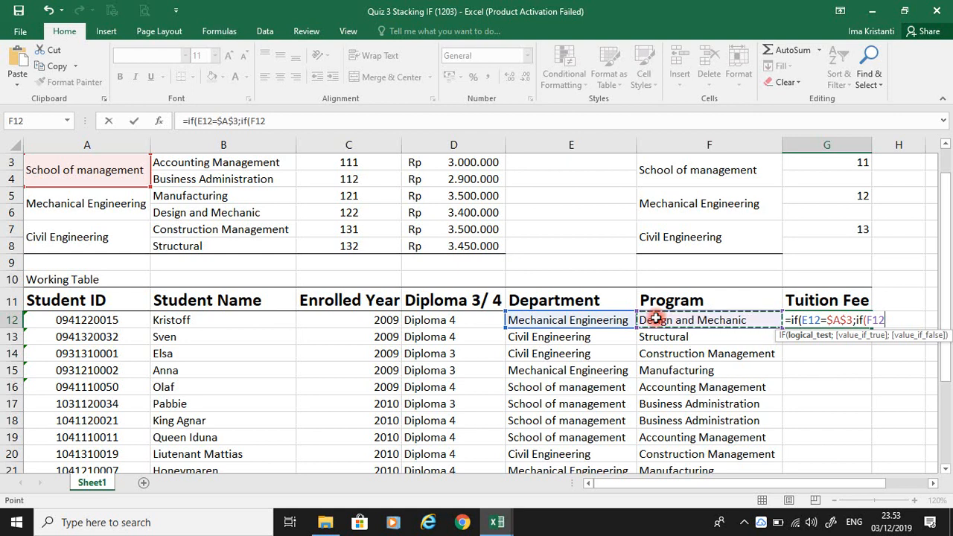
pyautogui.write('=')
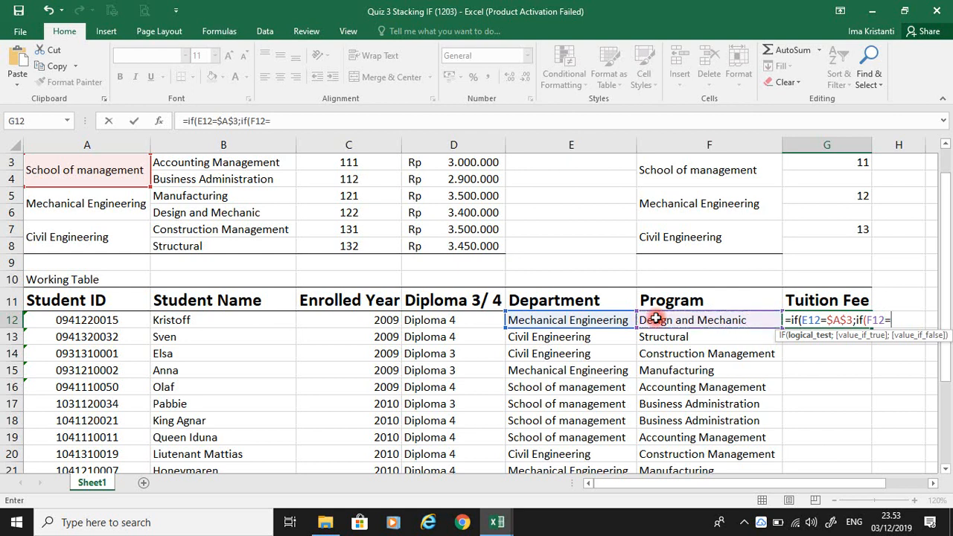
pyautogui.click(235, 163)
pyautogui.press('F4')
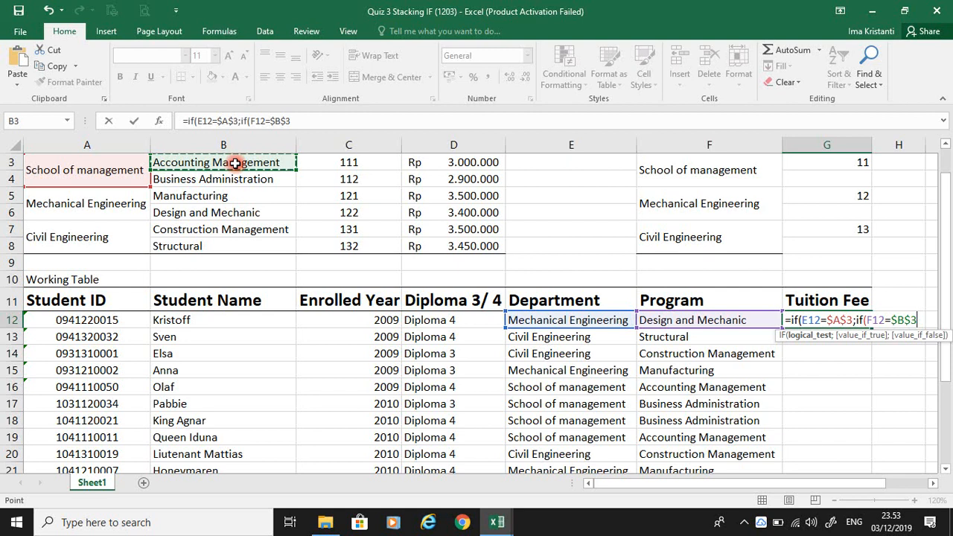
pyautogui.write(';')
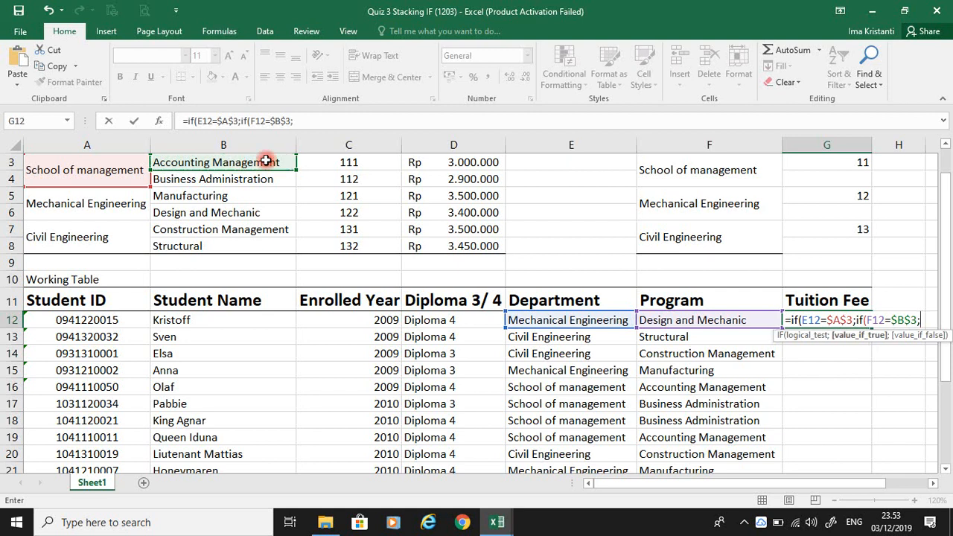
pyautogui.click(472, 167)
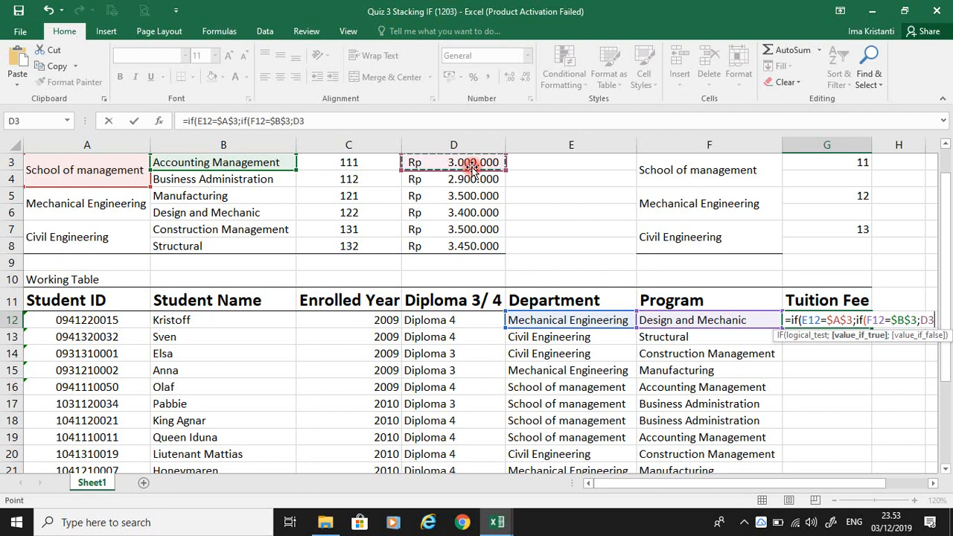
pyautogui.press('F4')
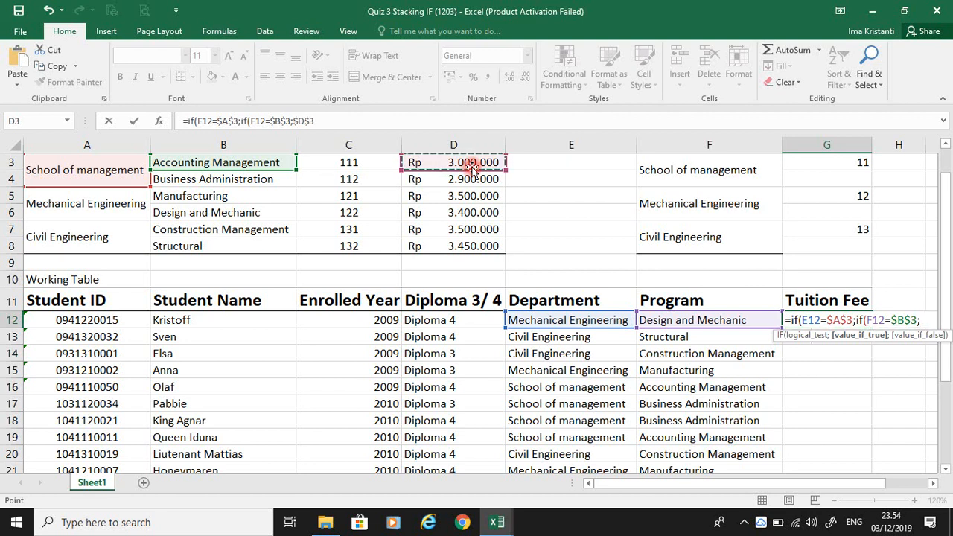
pyautogui.write(';')
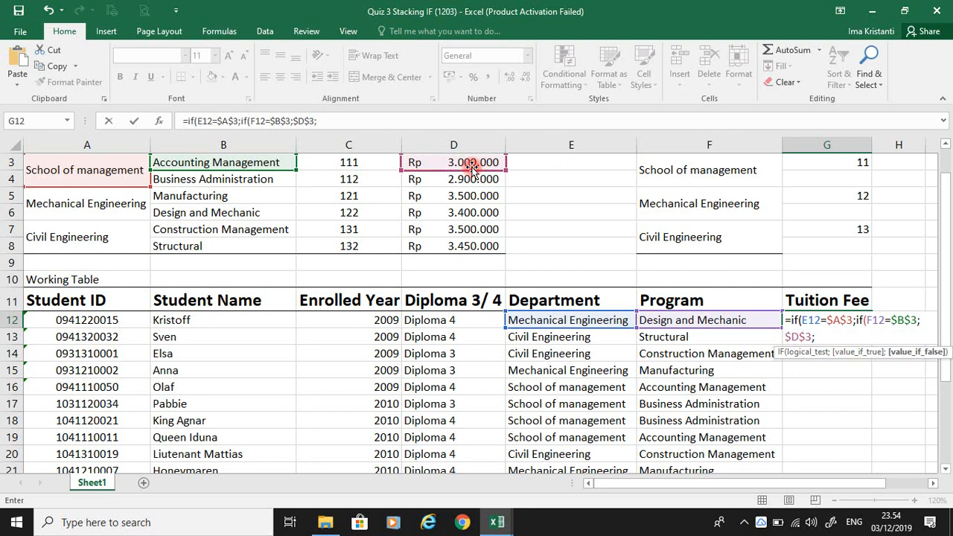
# Set $D$8 as the false value of the nested IF in G12 and enter the formula, accepting the suggested correction
pyautogui.click(465, 246)
pyautogui.press('F4')
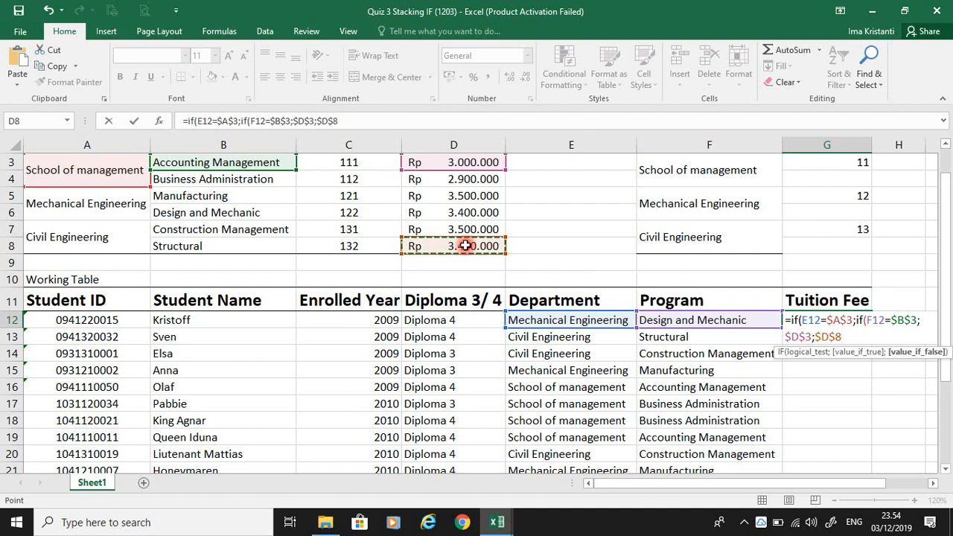
pyautogui.write(')')
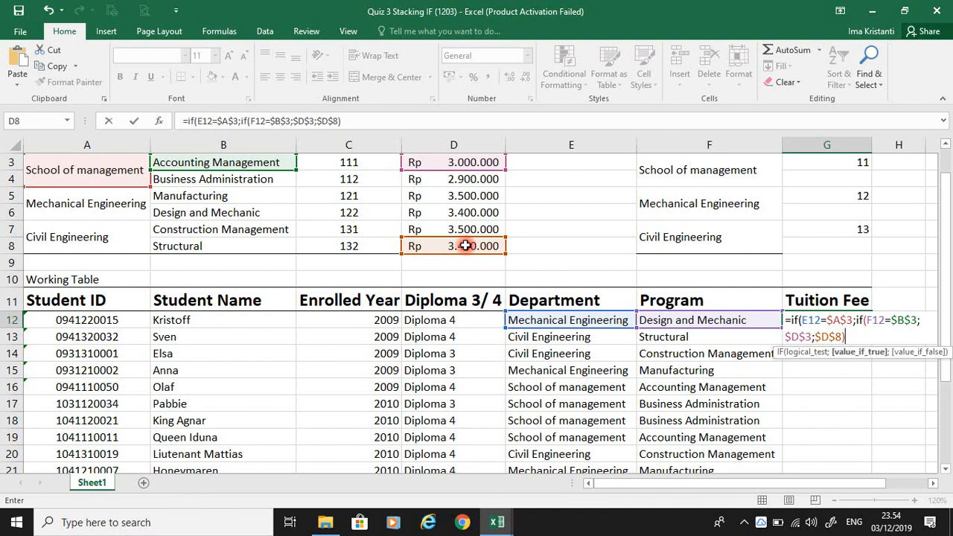
pyautogui.press('Return')
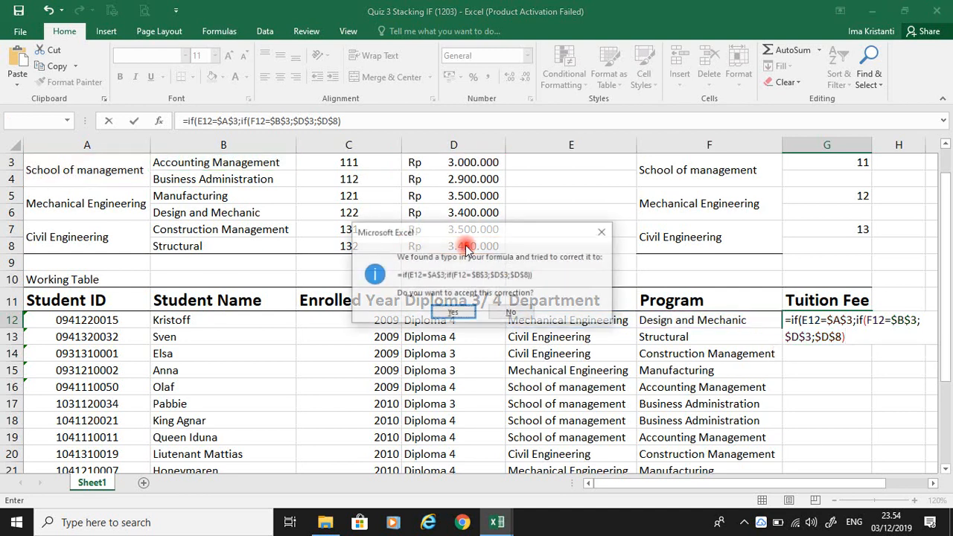
pyautogui.press('Return')
pyautogui.press('Up')
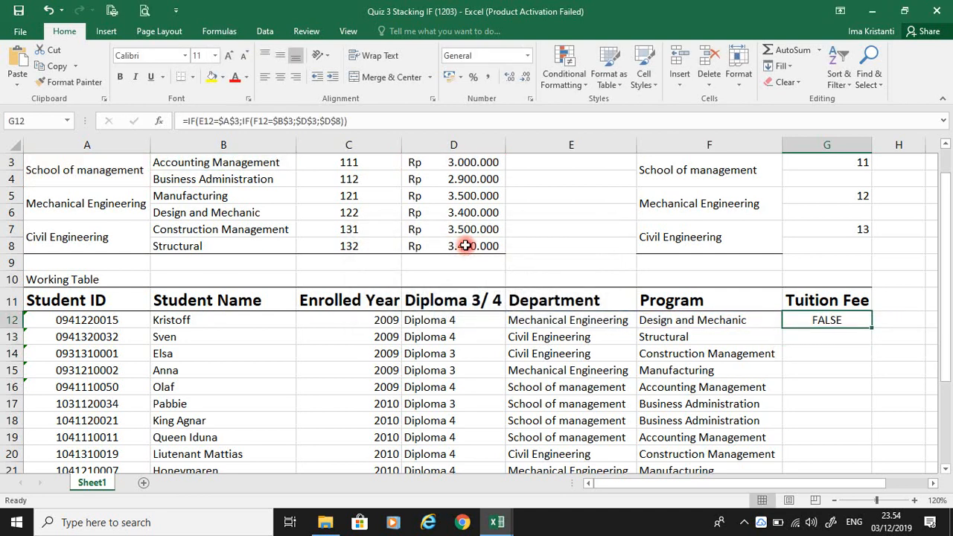
# Erase the entire tuition fee formula from G12
pyautogui.click(289, 121)
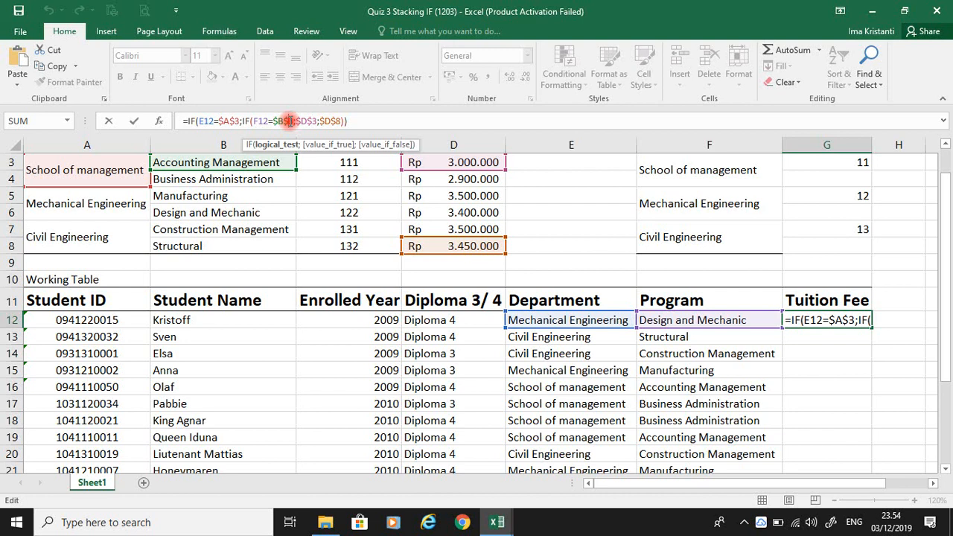
pyautogui.write('3')
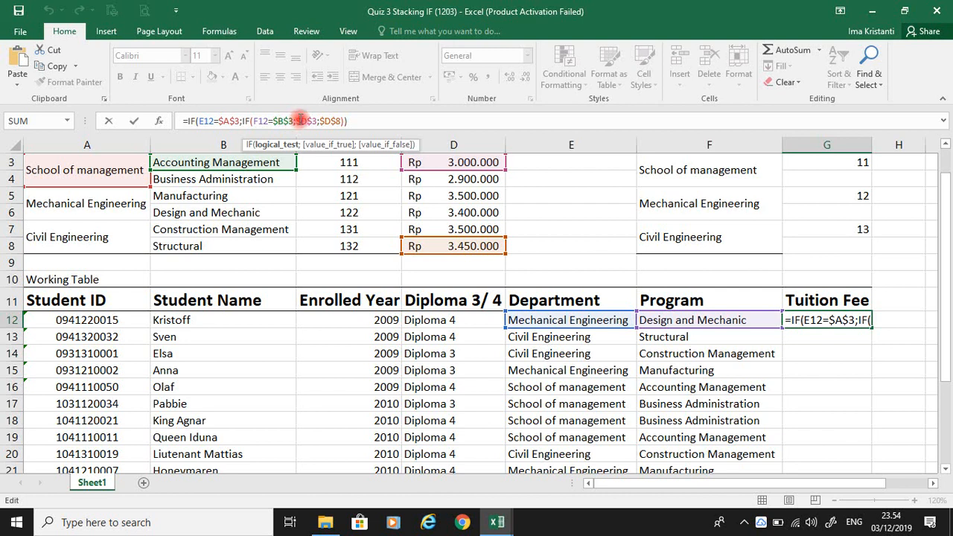
pyautogui.click(346, 121)
pyautogui.write(')')
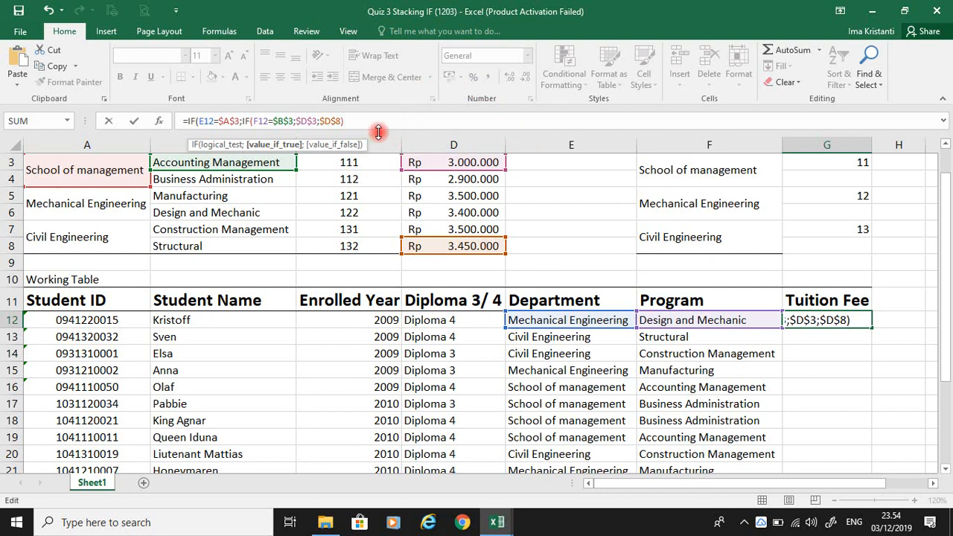
pyautogui.press('BackSpace')
pyautogui.press('BackSpace')
pyautogui.press('BackSpace')
pyautogui.press('BackSpace')
pyautogui.press('BackSpace')
pyautogui.press('BackSpace')
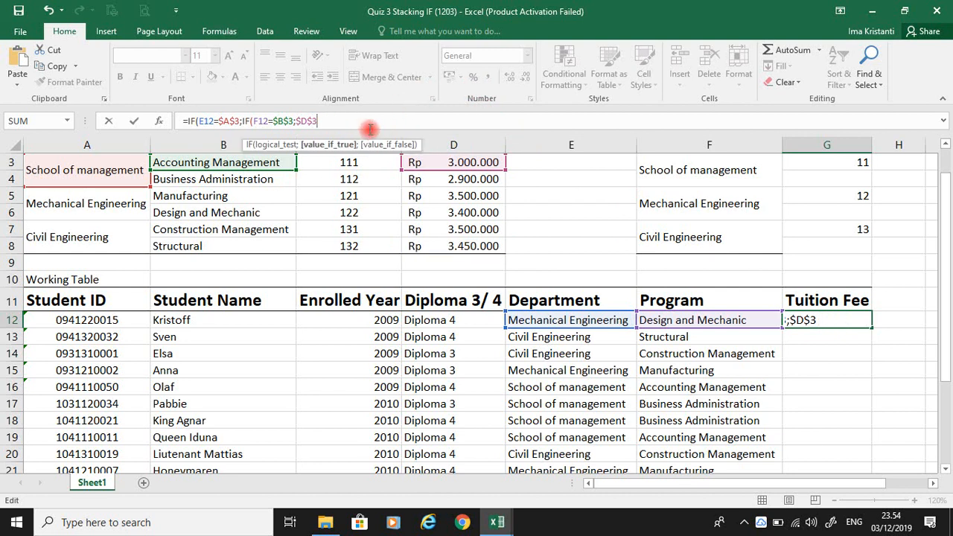
pyautogui.press('BackSpace')
pyautogui.press('BackSpace')
pyautogui.press('BackSpace')
pyautogui.press('BackSpace')
pyautogui.press('BackSpace')
pyautogui.press('BackSpace')
pyautogui.press('BackSpace')
pyautogui.press('BackSpace')
pyautogui.press('BackSpace')
pyautogui.press('BackSpace')
pyautogui.press('BackSpace')
pyautogui.press('BackSpace')
pyautogui.press('BackSpace')
pyautogui.press('BackSpace')
pyautogui.press('BackSpace')
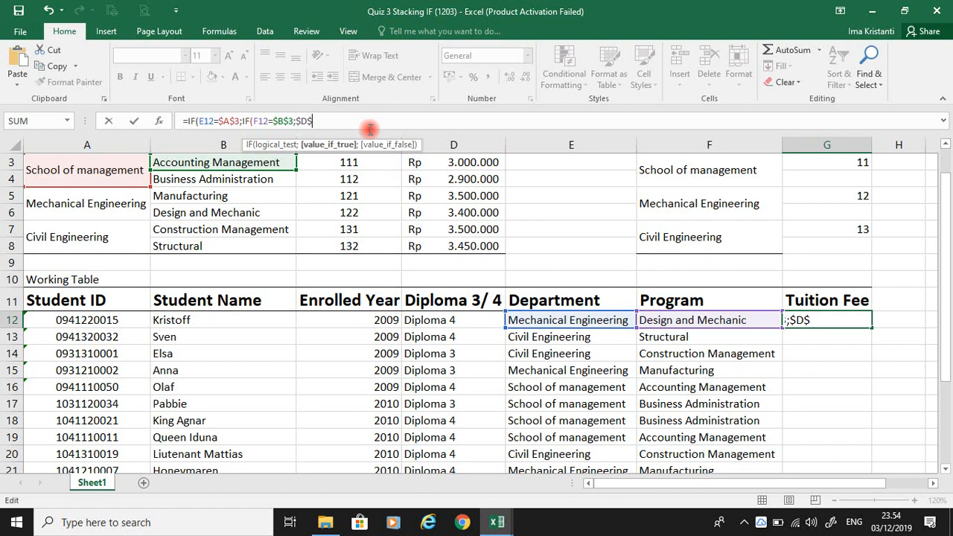
pyautogui.press('BackSpace')
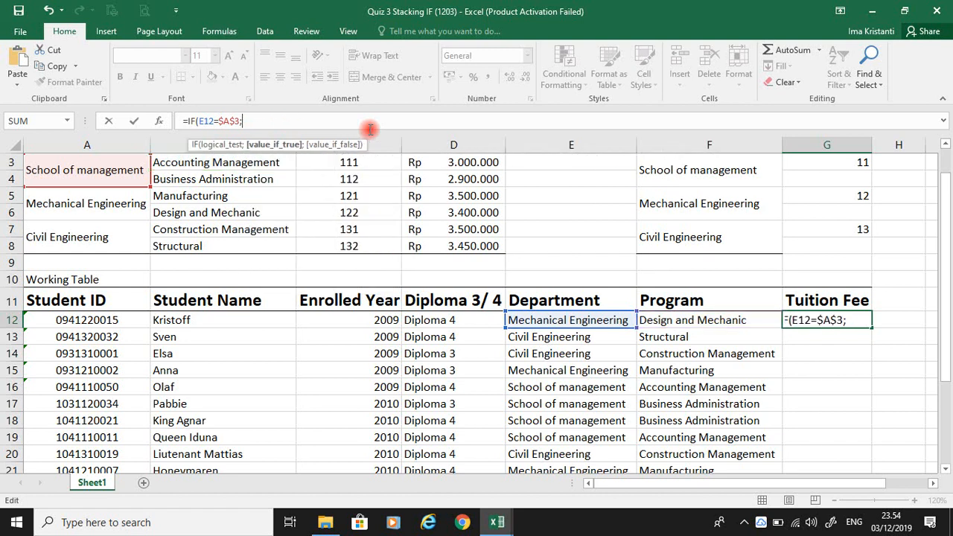
pyautogui.press('BackSpace')
pyautogui.press('BackSpace')
pyautogui.press('BackSpace')
pyautogui.press('BackSpace')
pyautogui.press('BackSpace')
pyautogui.press('BackSpace')
pyautogui.press('BackSpace')
pyautogui.press('BackSpace')
pyautogui.press('BackSpace')
pyautogui.press('BackSpace')
pyautogui.press('BackSpace')
pyautogui.press('BackSpace')
pyautogui.press('BackSpace')
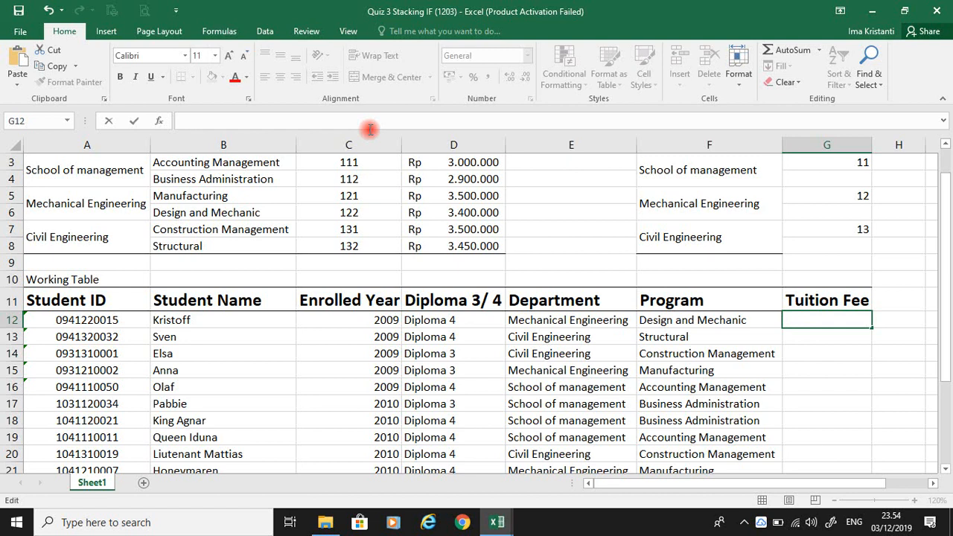
# Start a new IF formula in G12 that tests whether the department in E12 equals $A$3
pyautogui.write('=')
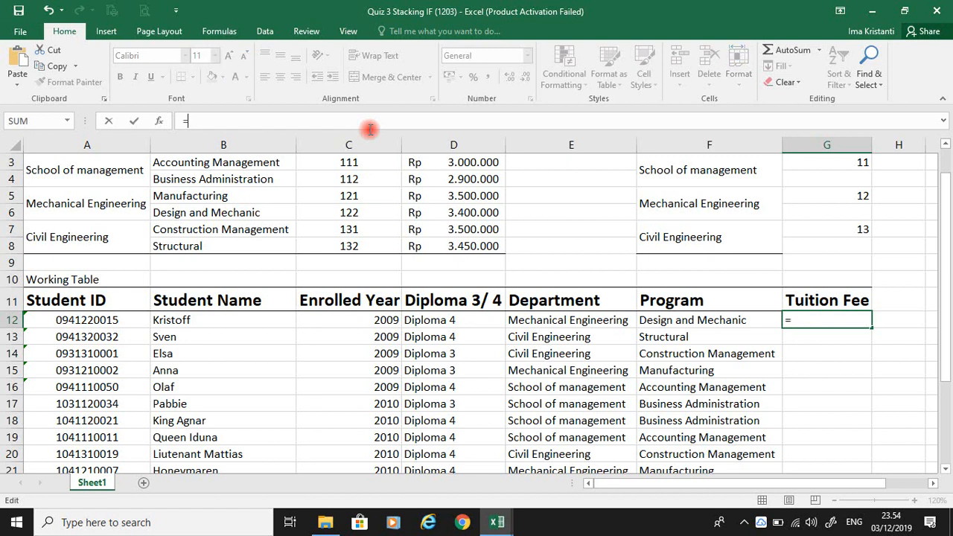
pyautogui.write('if(')
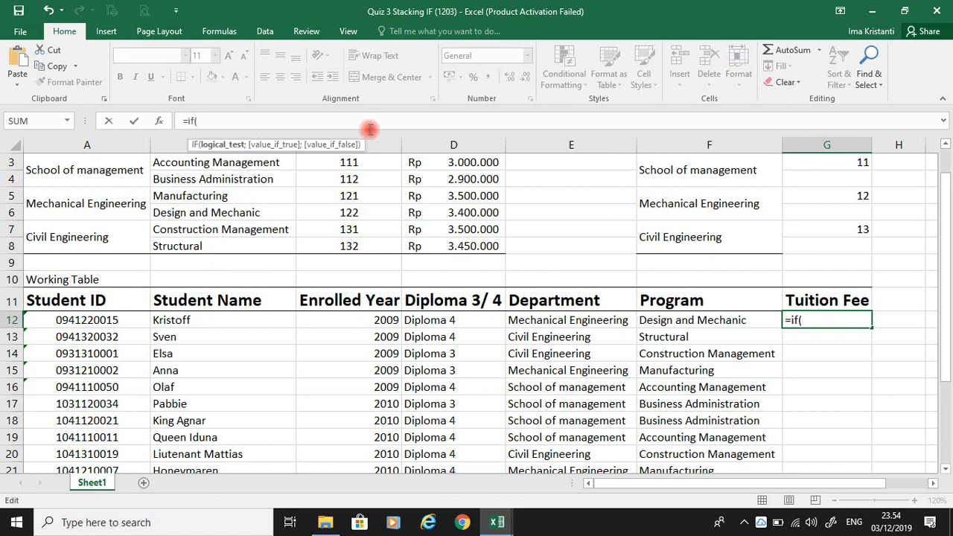
pyautogui.click(580, 319)
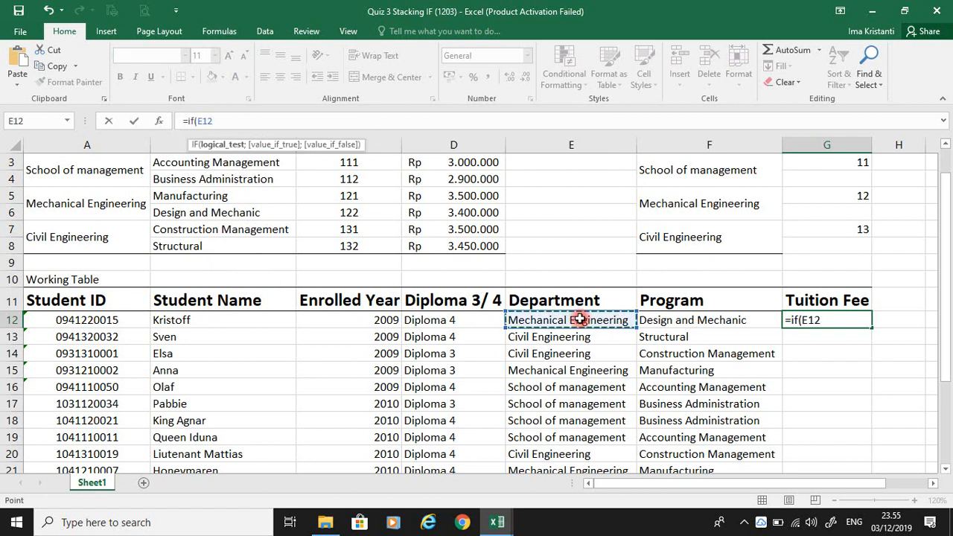
pyautogui.write('=')
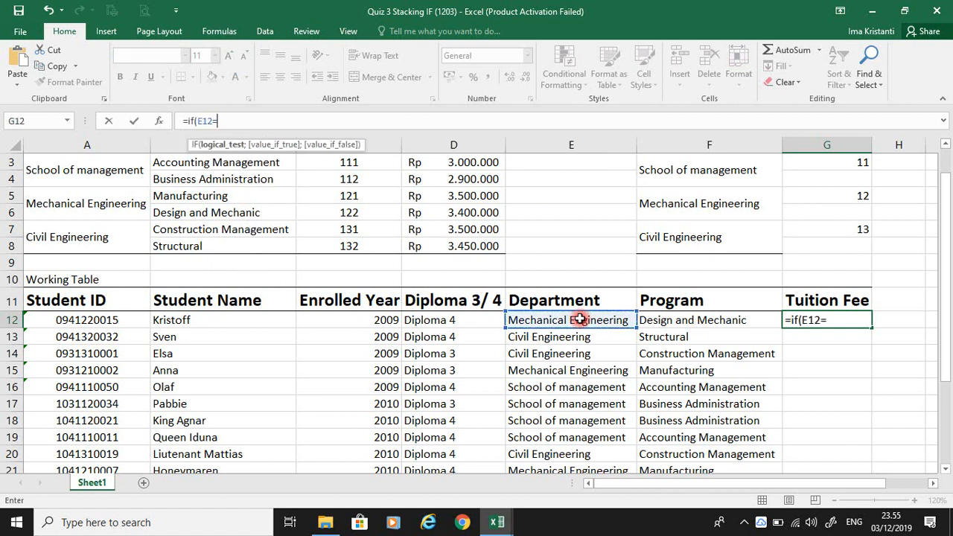
pyautogui.click(55, 172)
pyautogui.press('F4')
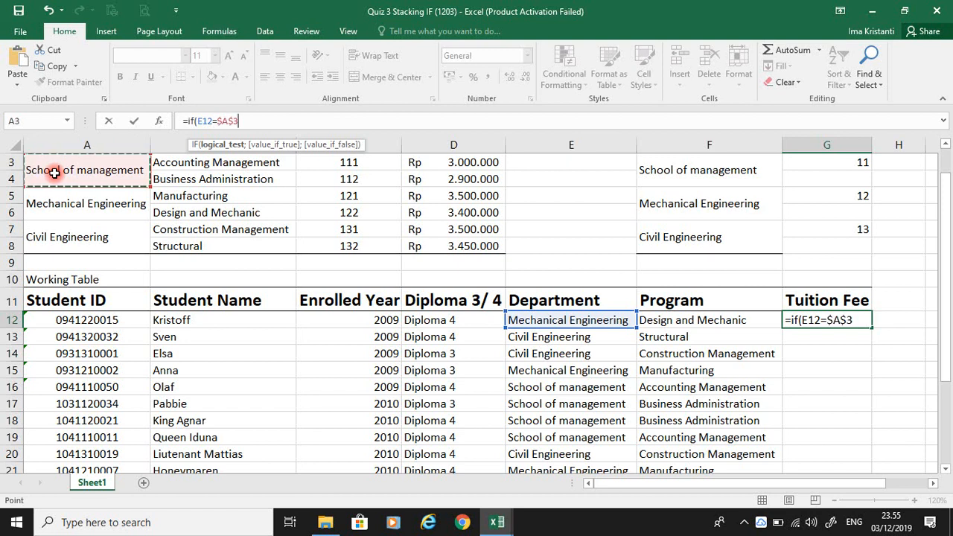
pyautogui.write(';')
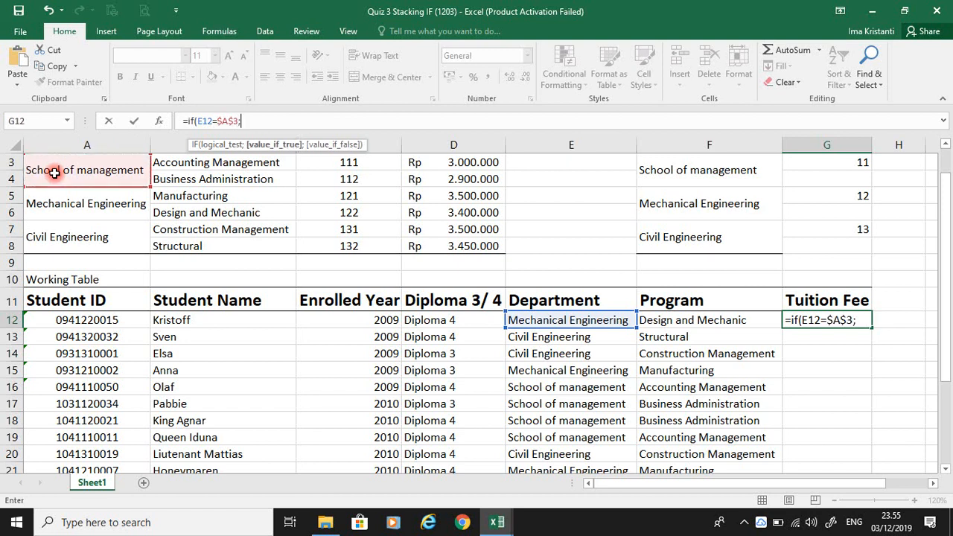
# Nest an IF as the true value in G12 that tests whether the program in F12 equals $B$3
pyautogui.write('if')
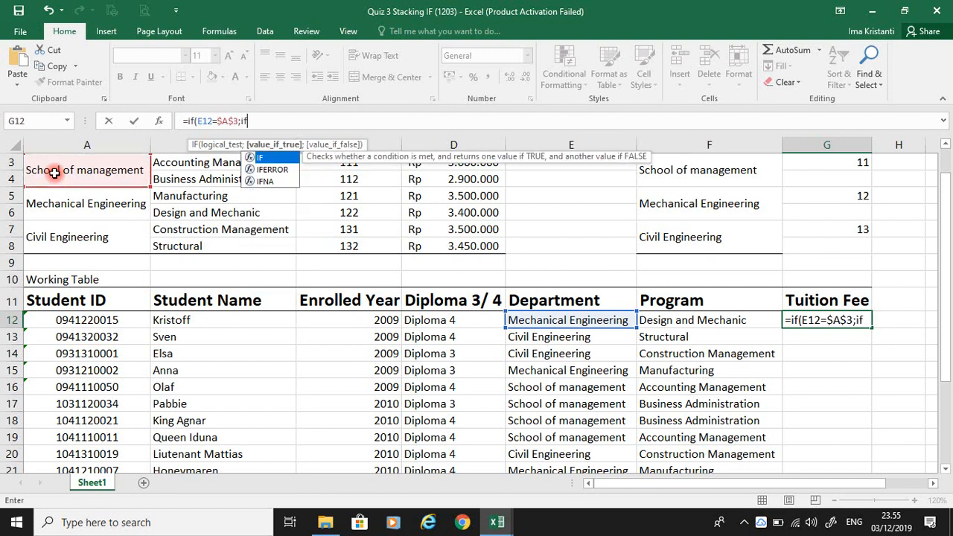
pyautogui.write('(')
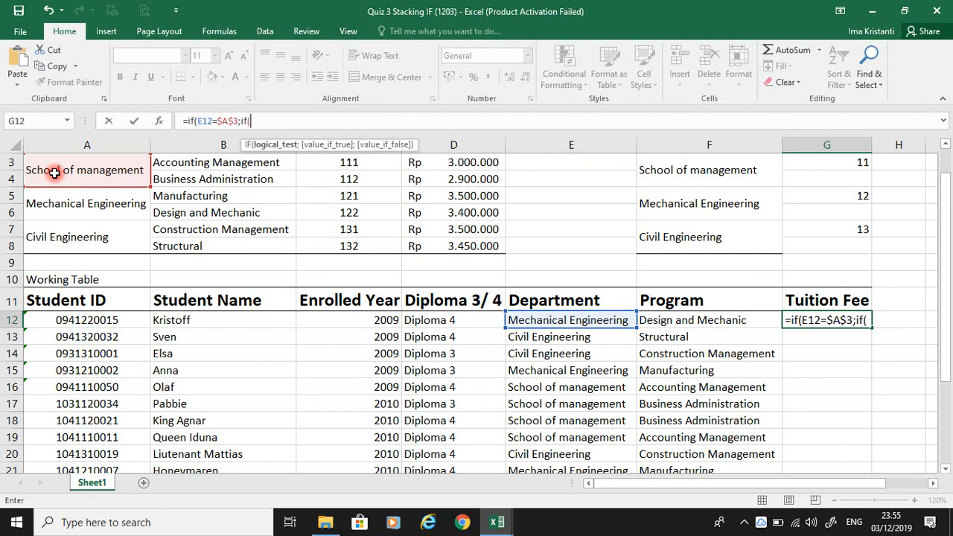
pyautogui.click(699, 324)
pyautogui.write('=')
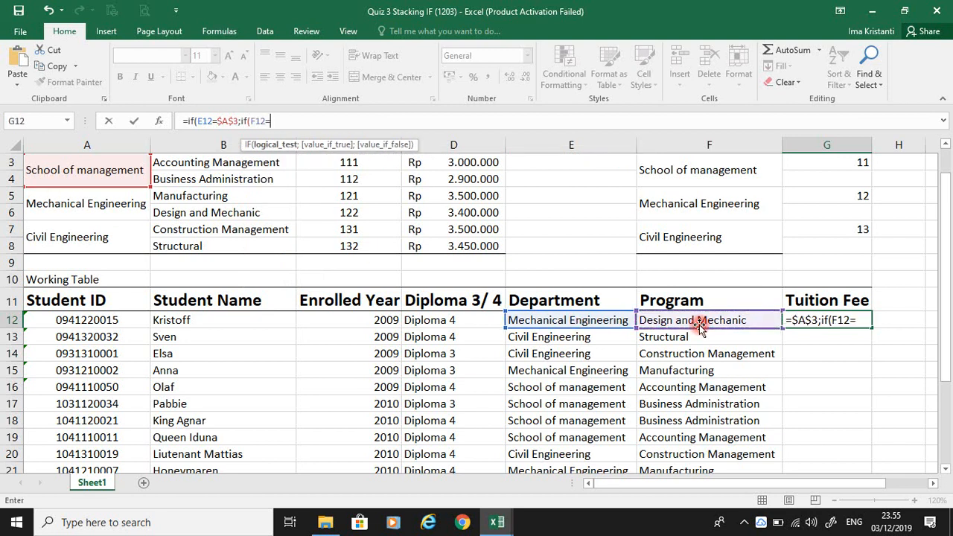
pyautogui.click(246, 165)
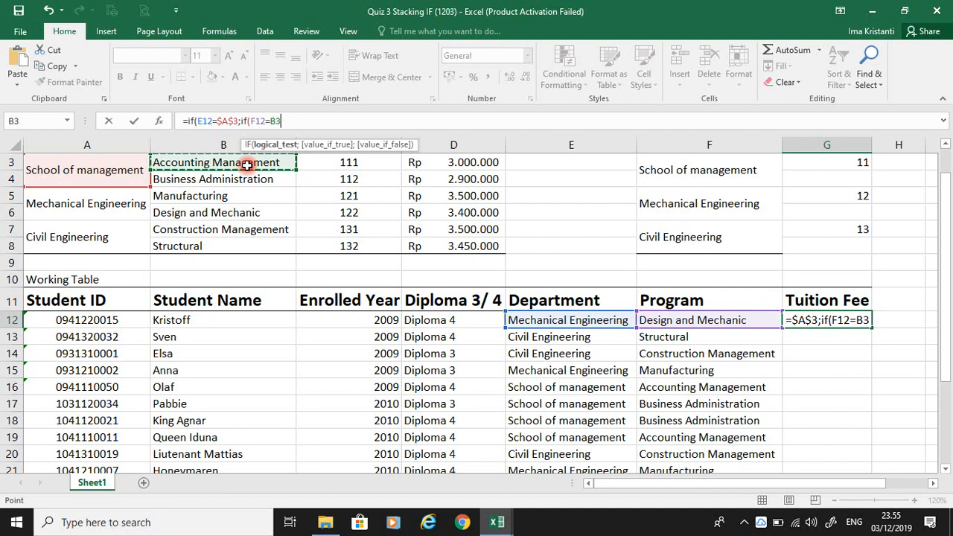
pyautogui.press('F4')
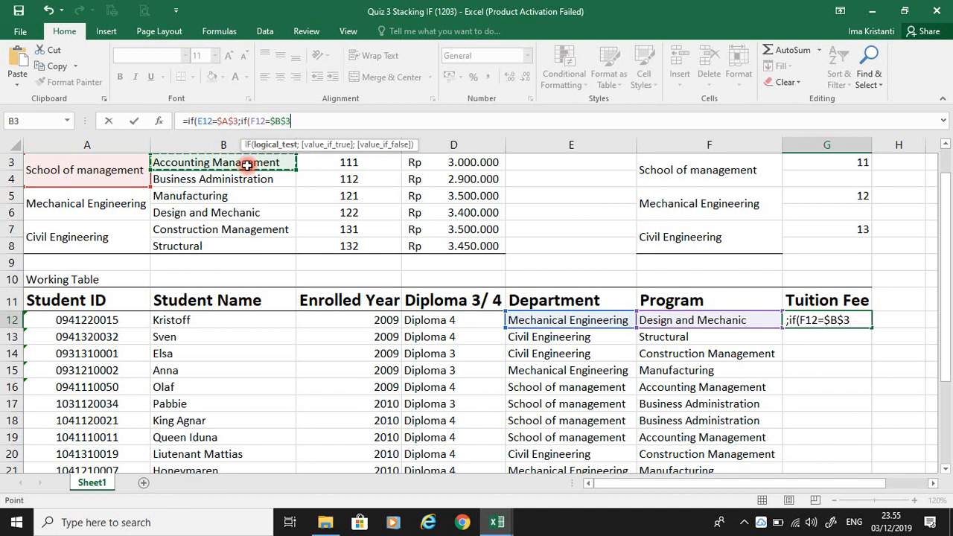
pyautogui.write(';')
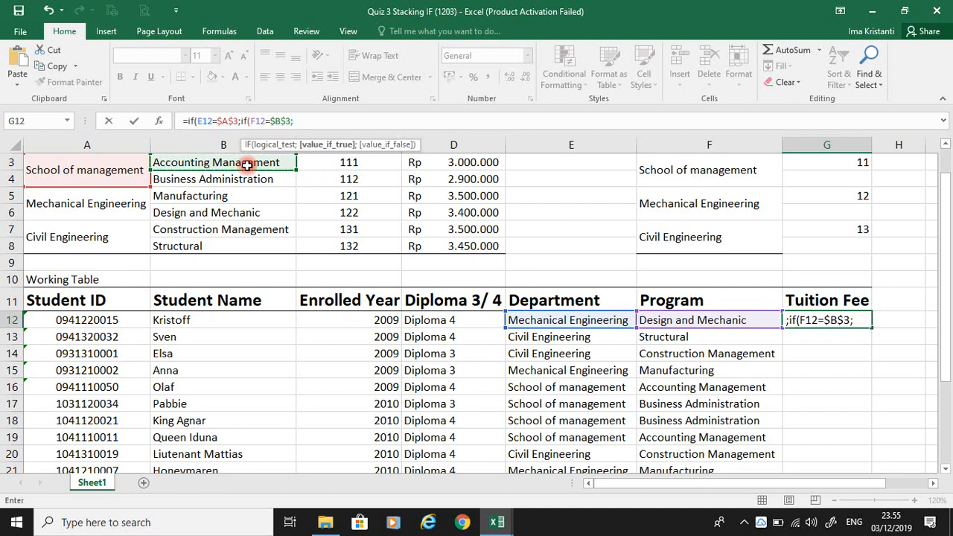
# Make the nested IF in G12 return $D$3 when true and $D$4 when false, and close it
pyautogui.click(477, 161)
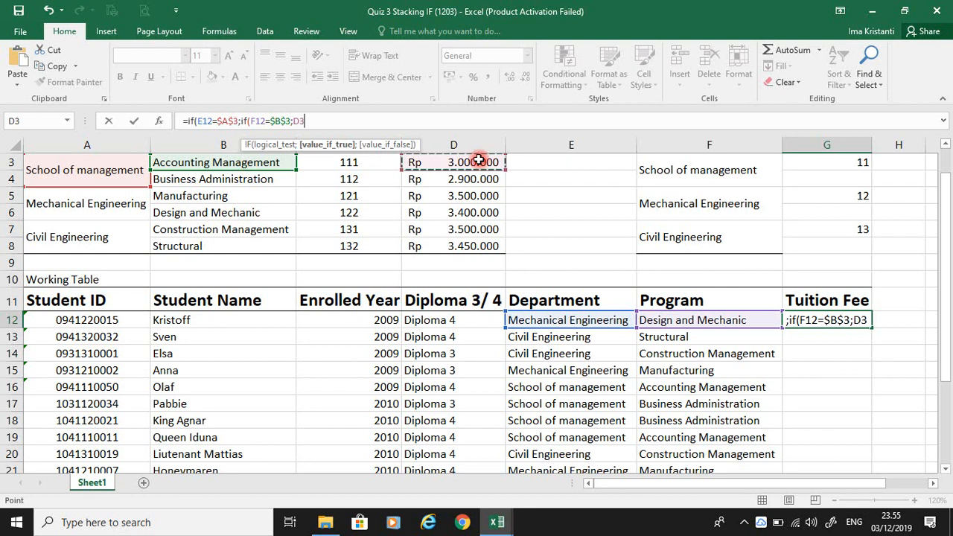
pyautogui.press('F4')
pyautogui.write(';')
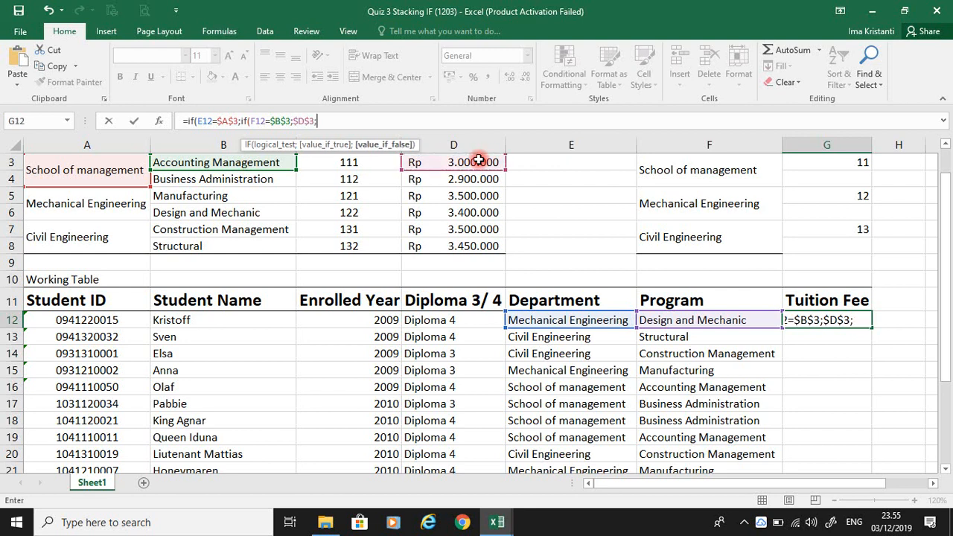
pyautogui.click(473, 178)
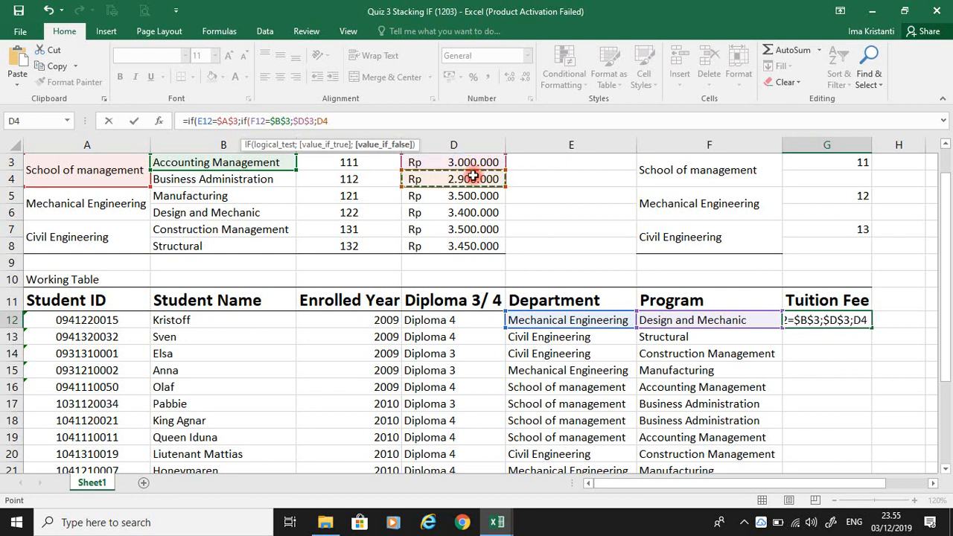
pyautogui.press('F4')
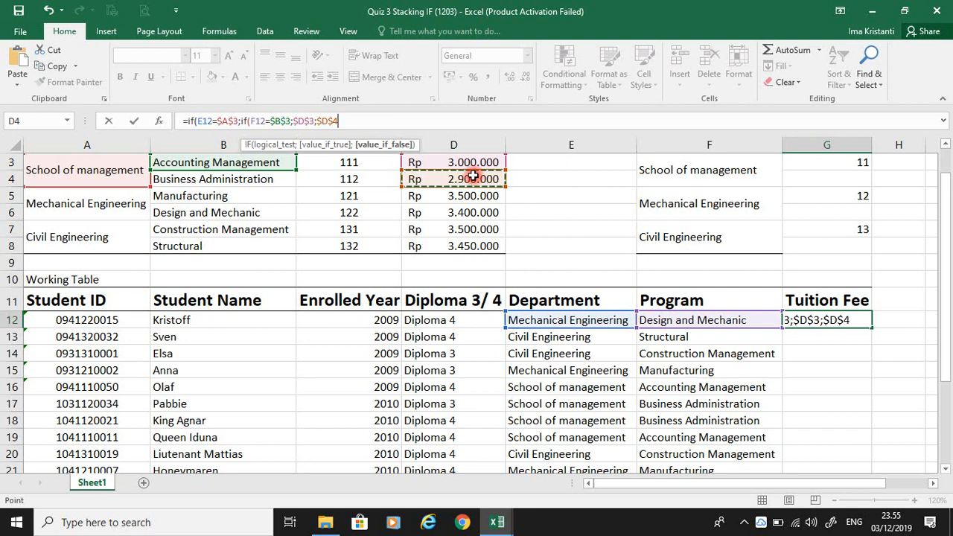
pyautogui.write(')')
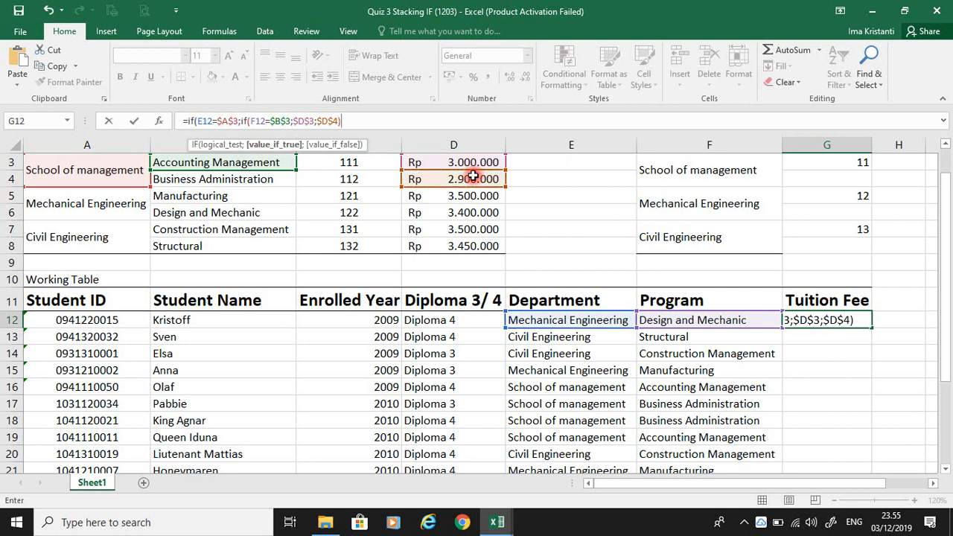
pyautogui.write(';')
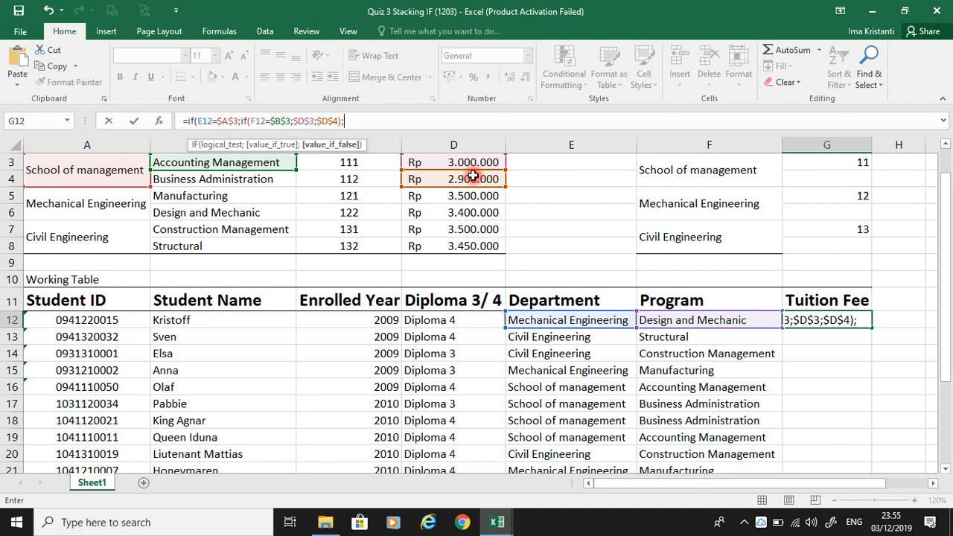
# Add another IF as the outer false value in G12 that tests whether E12 equals $A$5
pyautogui.write('if(')
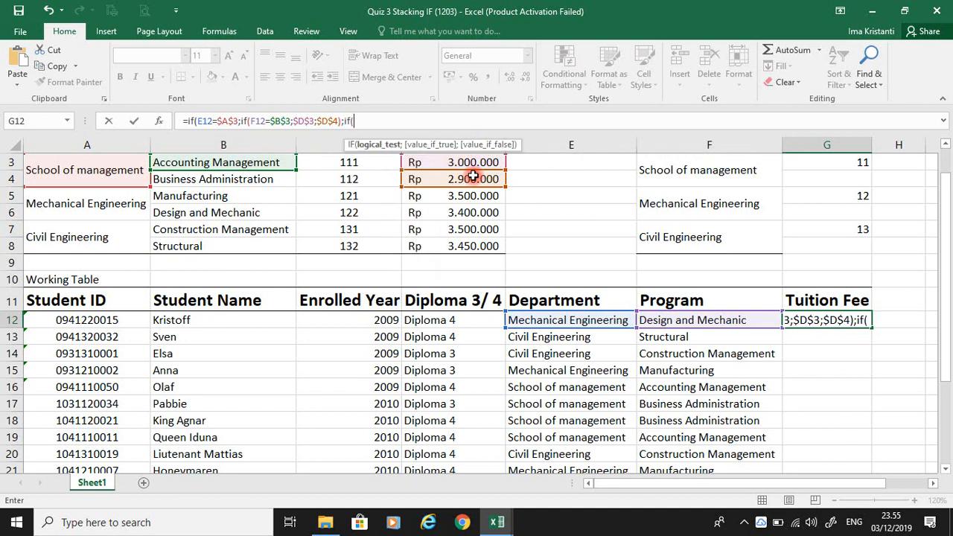
pyautogui.click(602, 320)
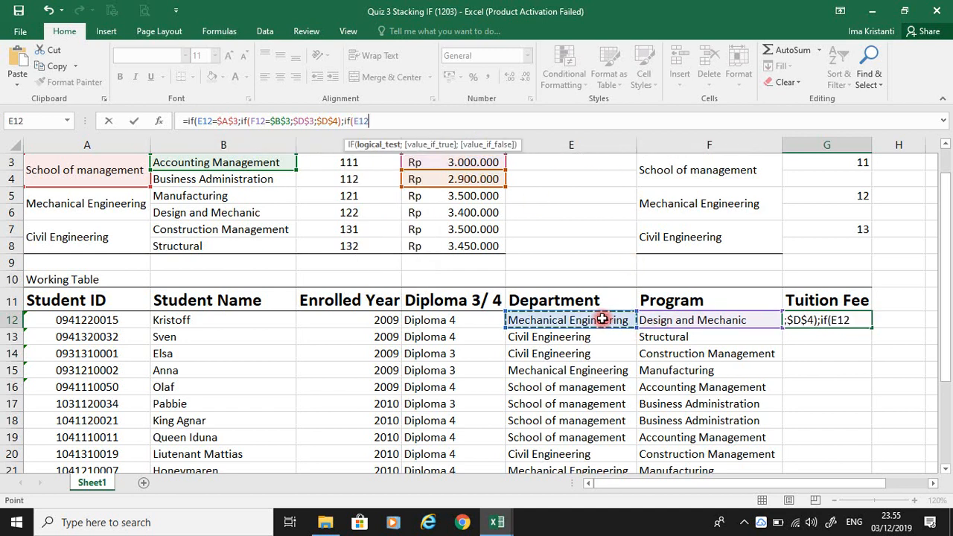
pyautogui.write('=')
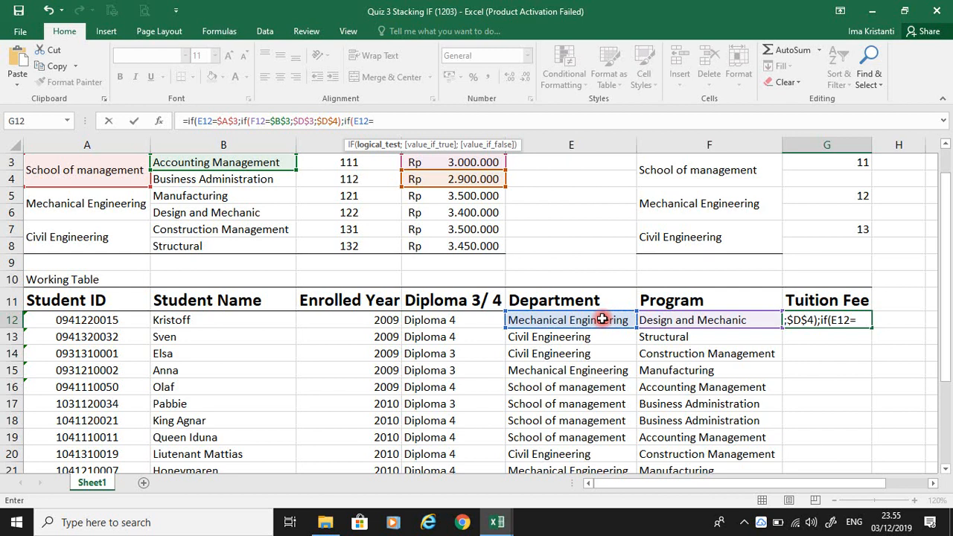
pyautogui.click(110, 201)
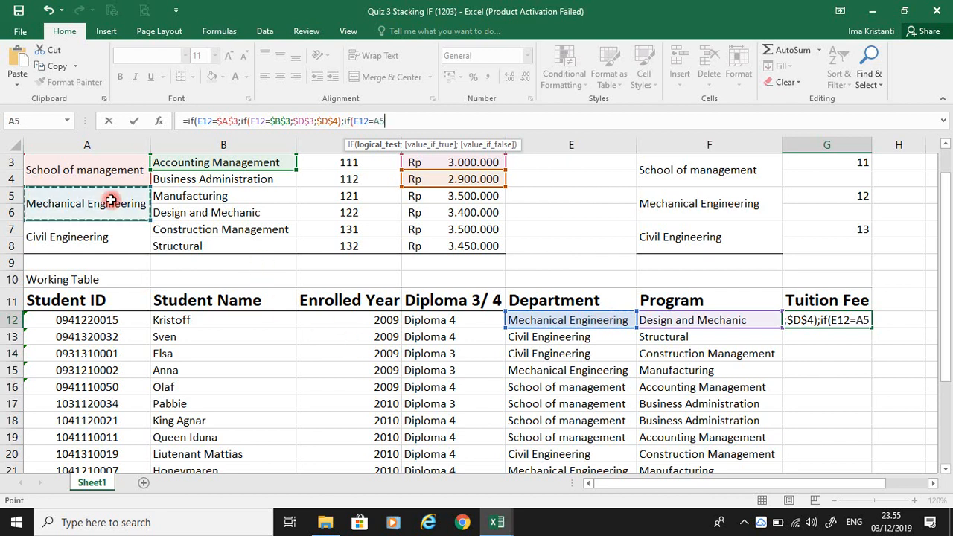
pyautogui.press('F4')
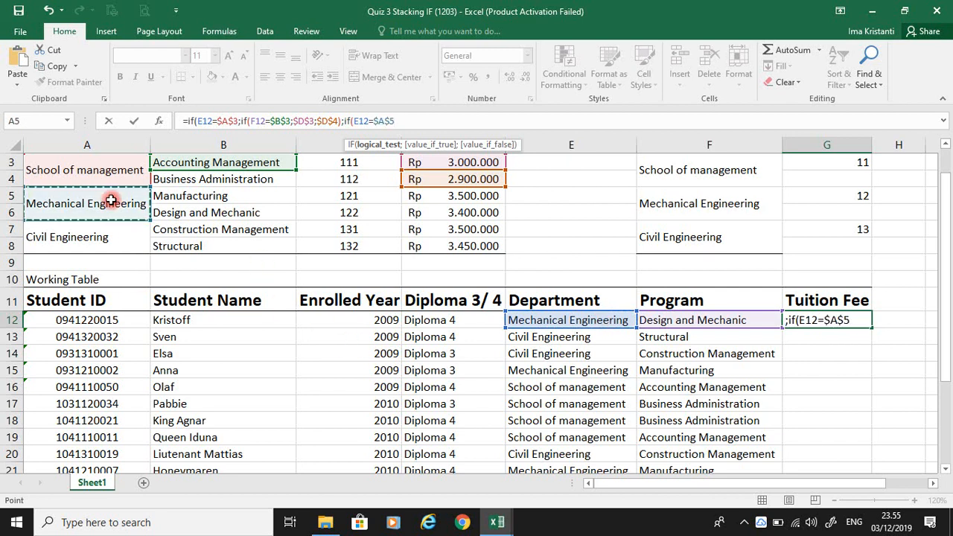
pyautogui.write(';')
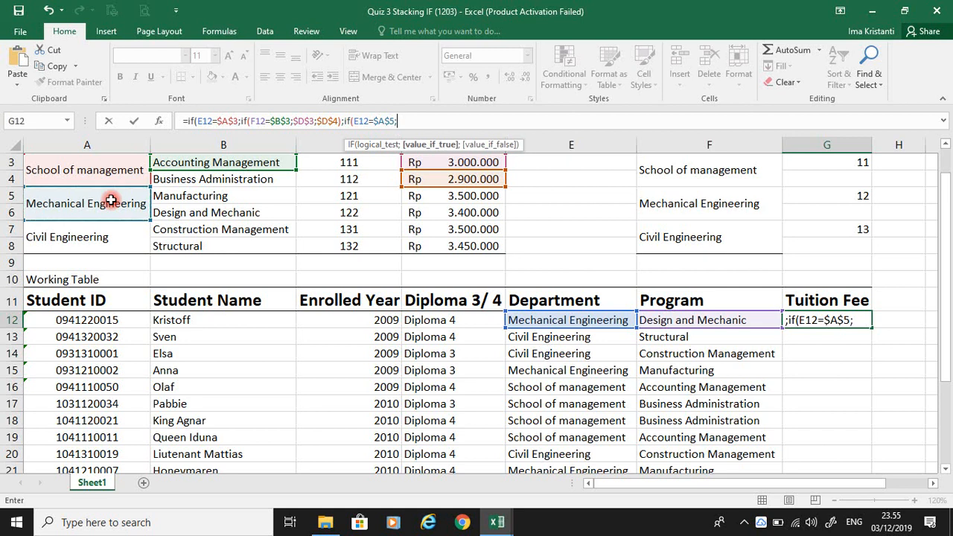
# Nest an IF as the true value of the $A$5 test in G12, testing whether the program in F12 equals $B$5
pyautogui.write('if(')
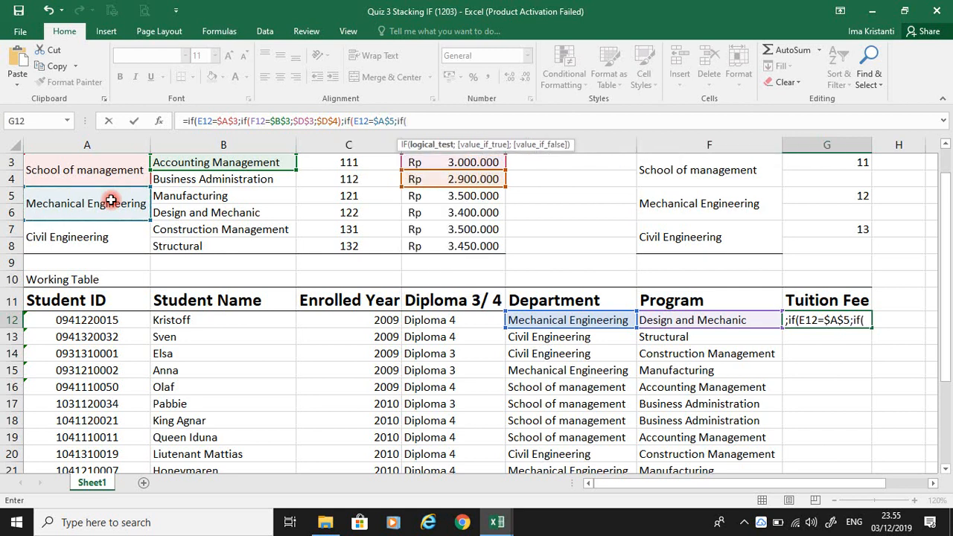
pyautogui.click(686, 320)
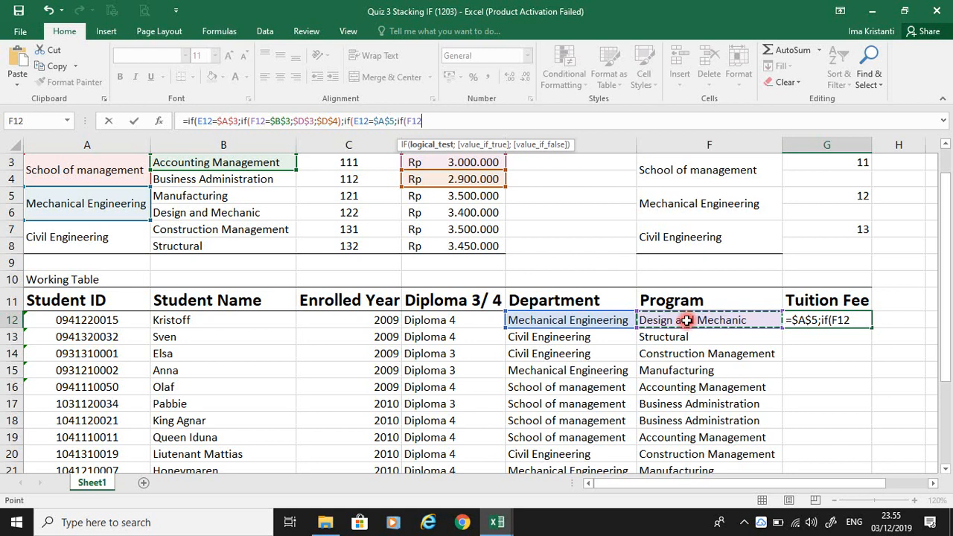
pyautogui.write('=')
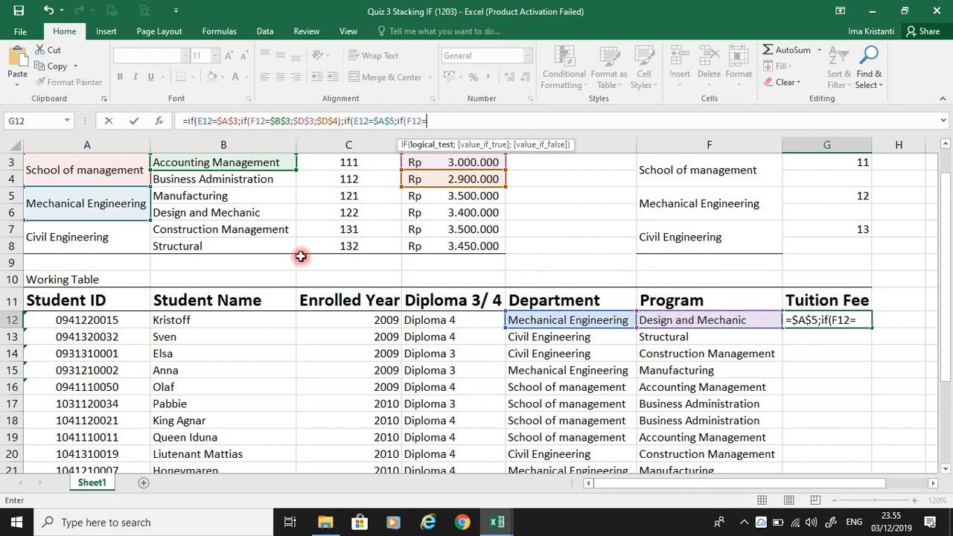
pyautogui.click(193, 197)
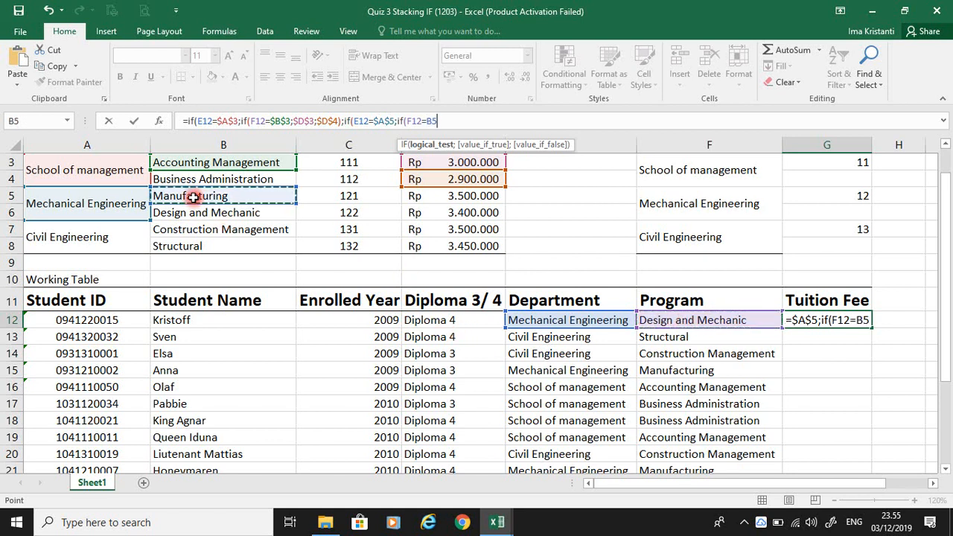
pyautogui.press('F4')
pyautogui.write(';')
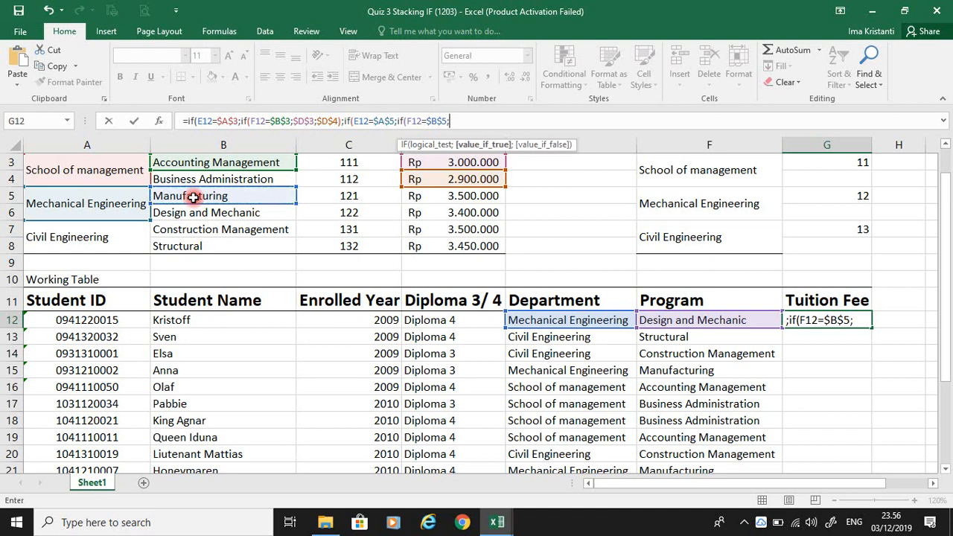
# Make the nested $B$5 IF in G12 return $D$5 when true and $D$6 when false, and close it
pyautogui.click(427, 196)
pyautogui.press('F4')
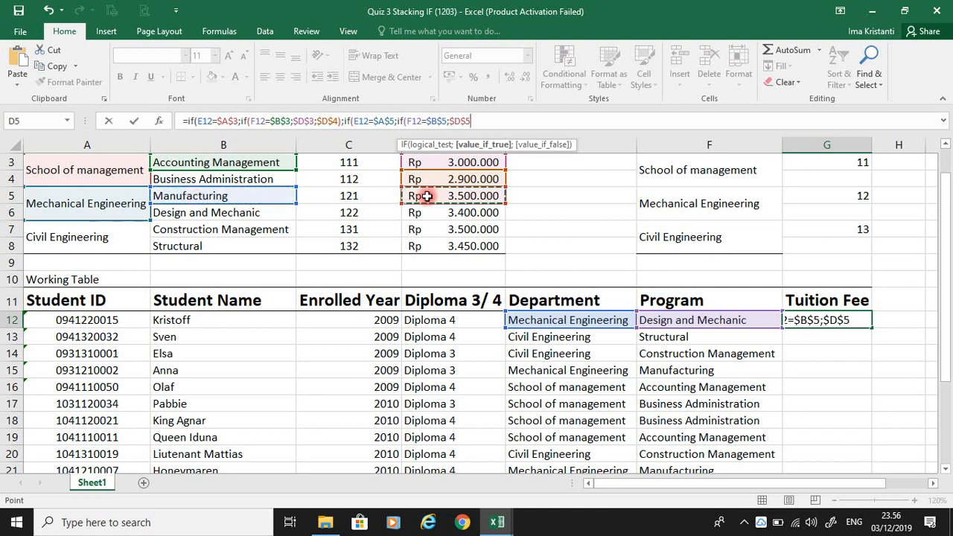
pyautogui.write(';')
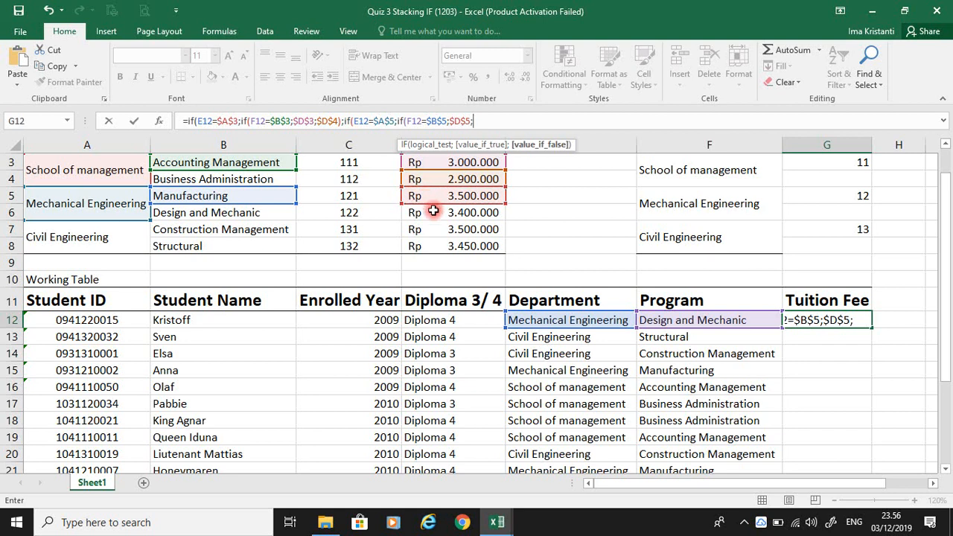
pyautogui.click(433, 212)
pyautogui.press('F4')
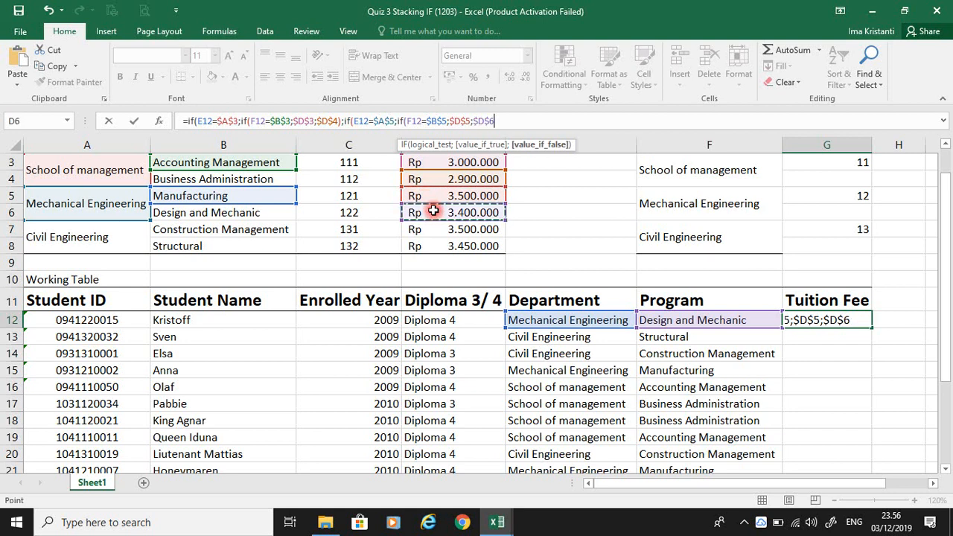
pyautogui.write(');')
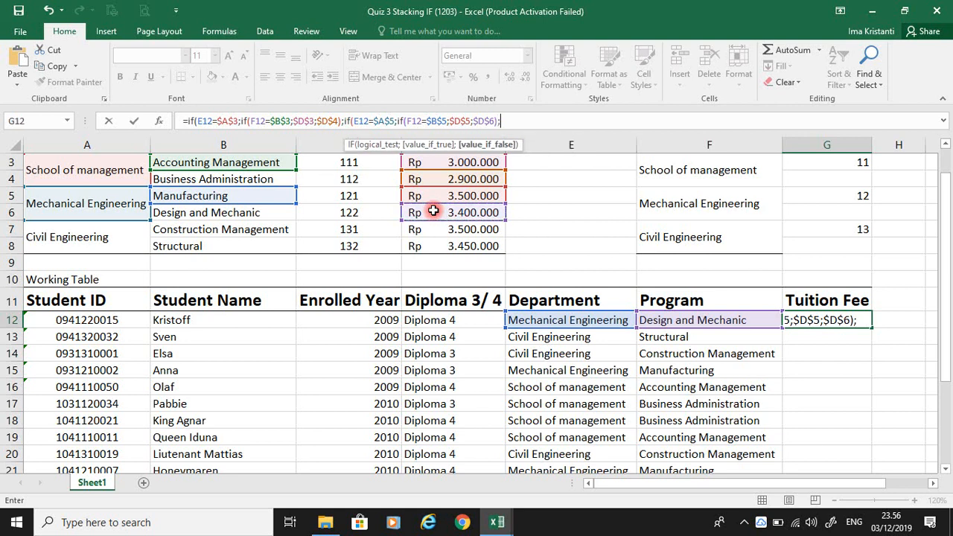
# Add a third department IF as the next false value in G12, testing whether E12 equals $A$7
pyautogui.write('if(')
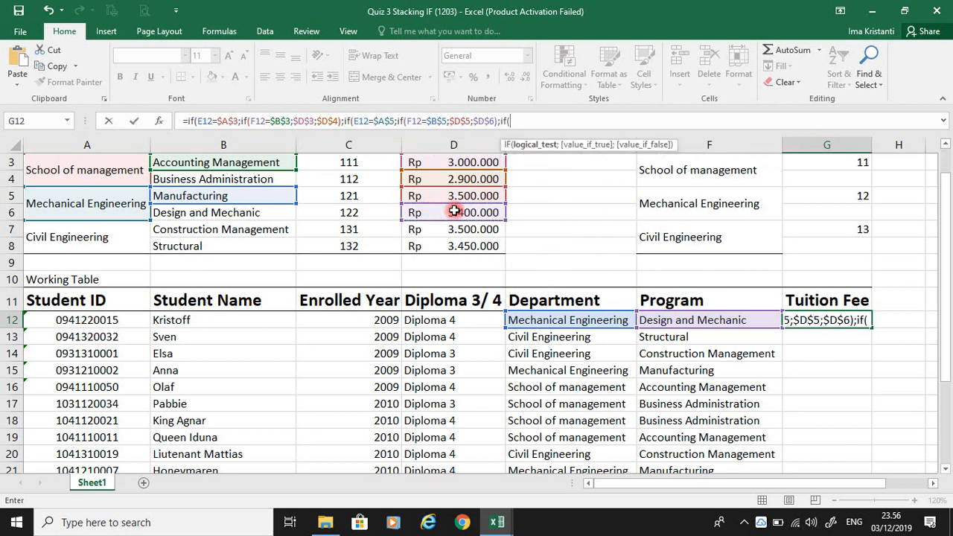
pyautogui.click(544, 320)
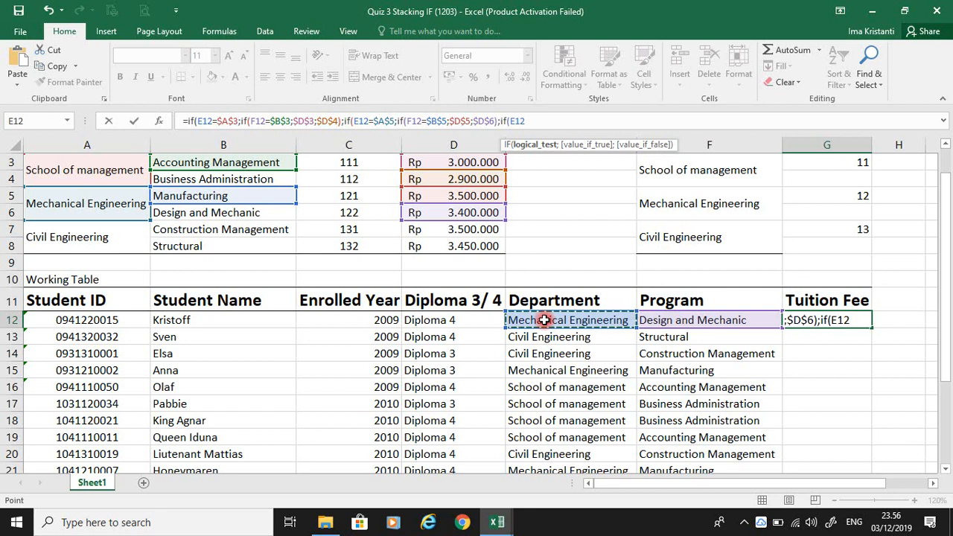
pyautogui.write('=')
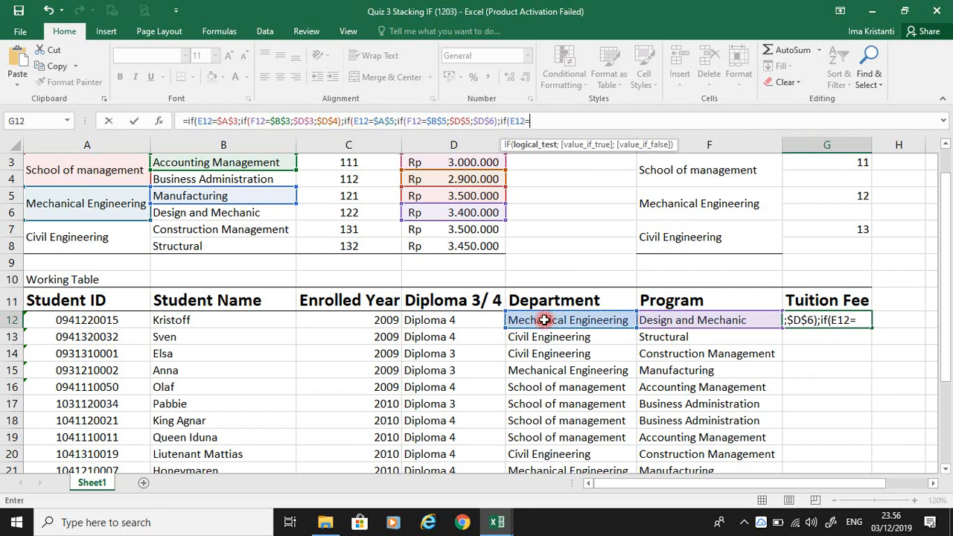
pyautogui.click(74, 236)
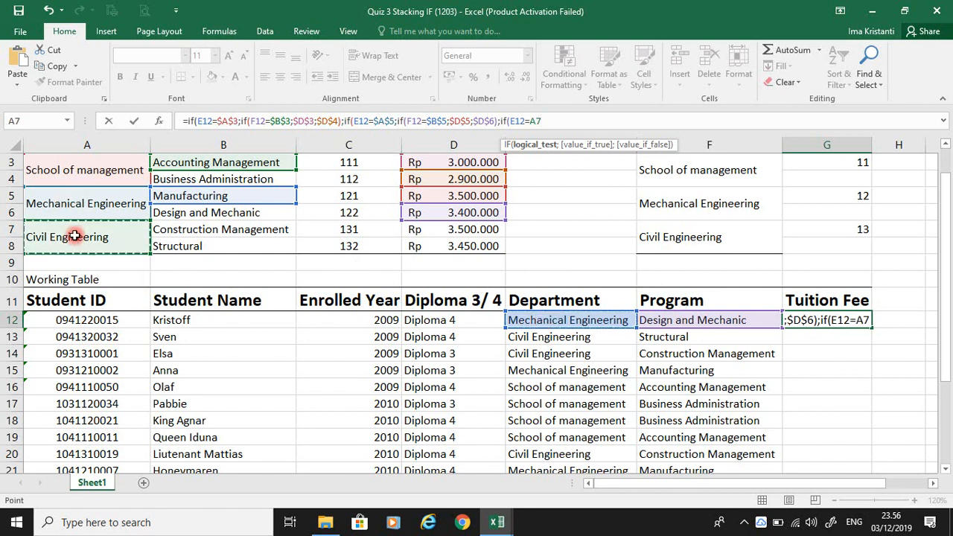
pyautogui.press('F4')
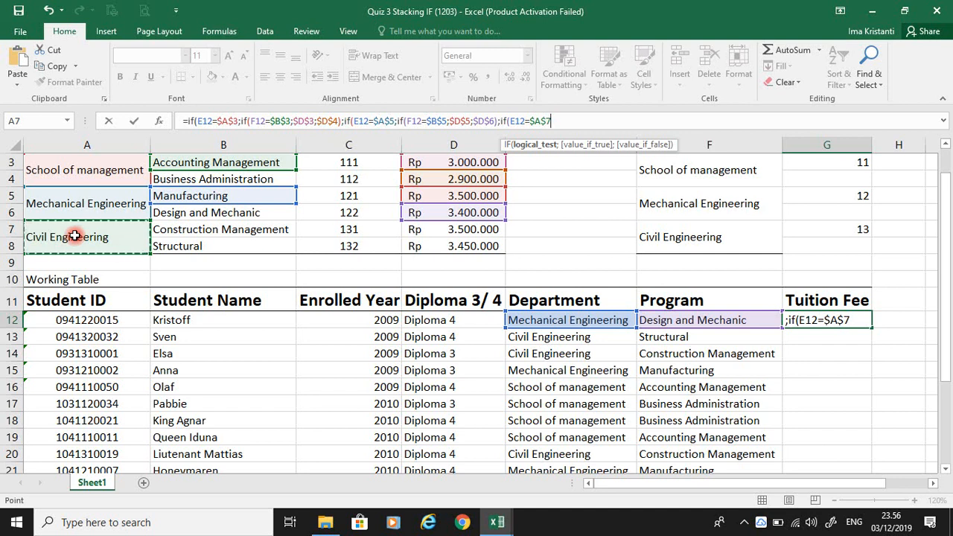
# Nest an IF as the true value of the $A$7 test in G12, testing whether F12 equals $B$7
pyautogui.write(';if(')
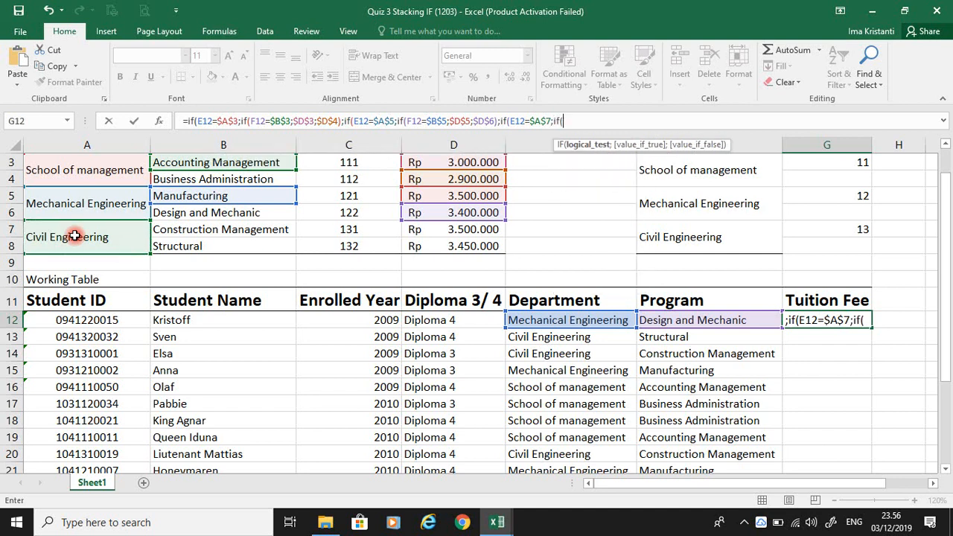
pyautogui.click(681, 318)
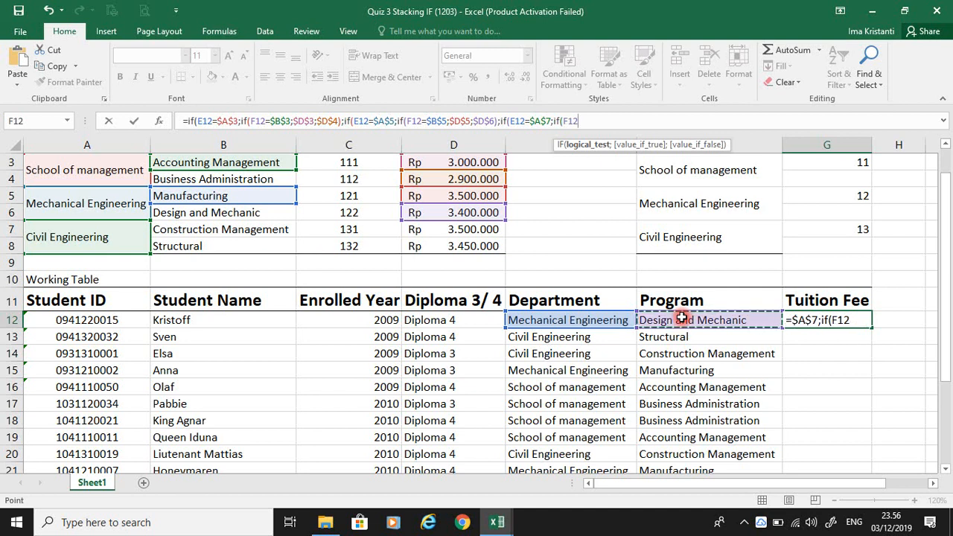
pyautogui.write('=')
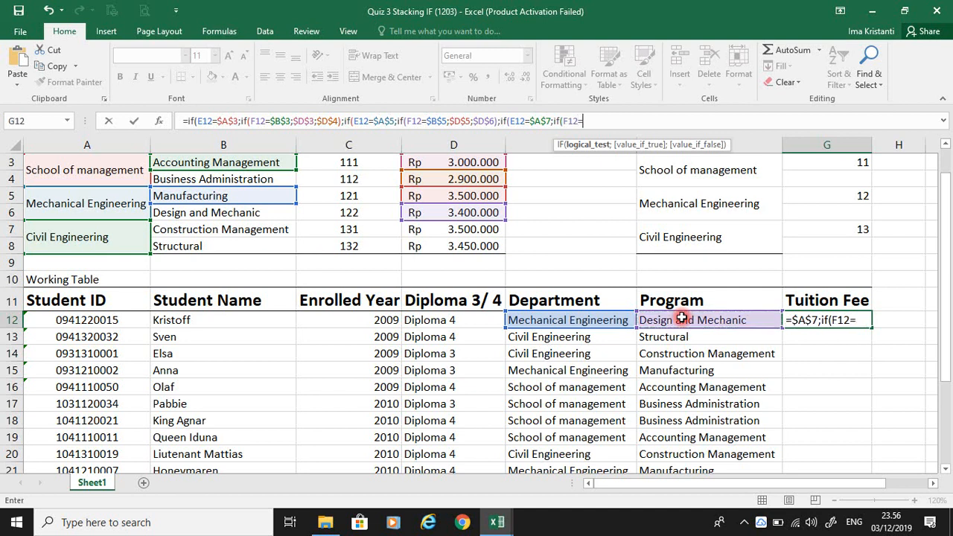
pyautogui.click(243, 228)
pyautogui.press('F4')
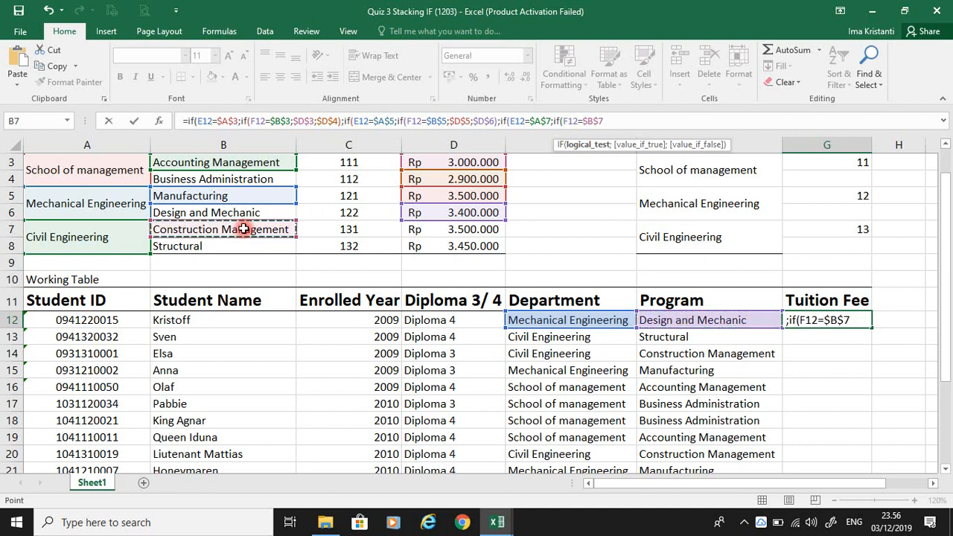
pyautogui.write(';')
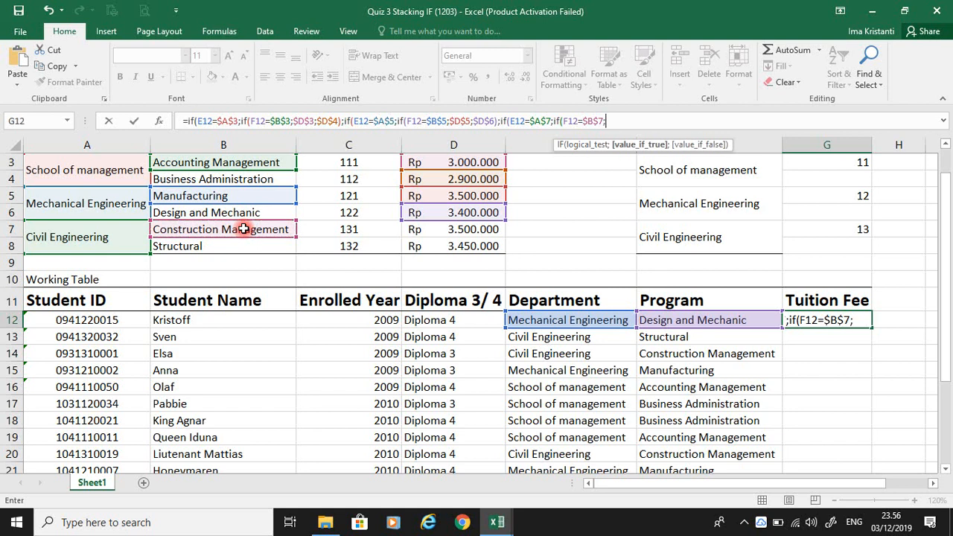
# Make the nested $B$7 IF return $D$7 when true and $D$8 when false, and enter the completed formula in G12
pyautogui.click(475, 229)
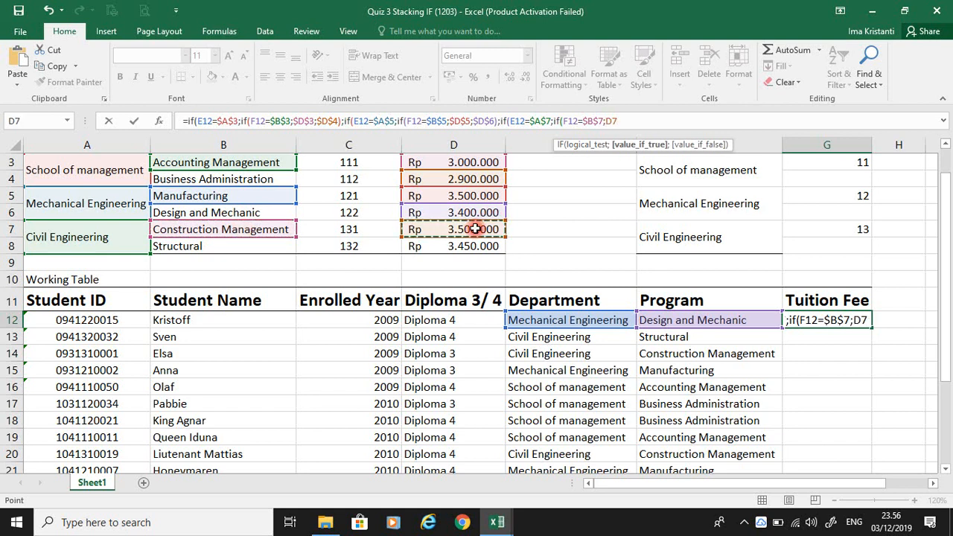
pyautogui.press('F4')
pyautogui.write(';')
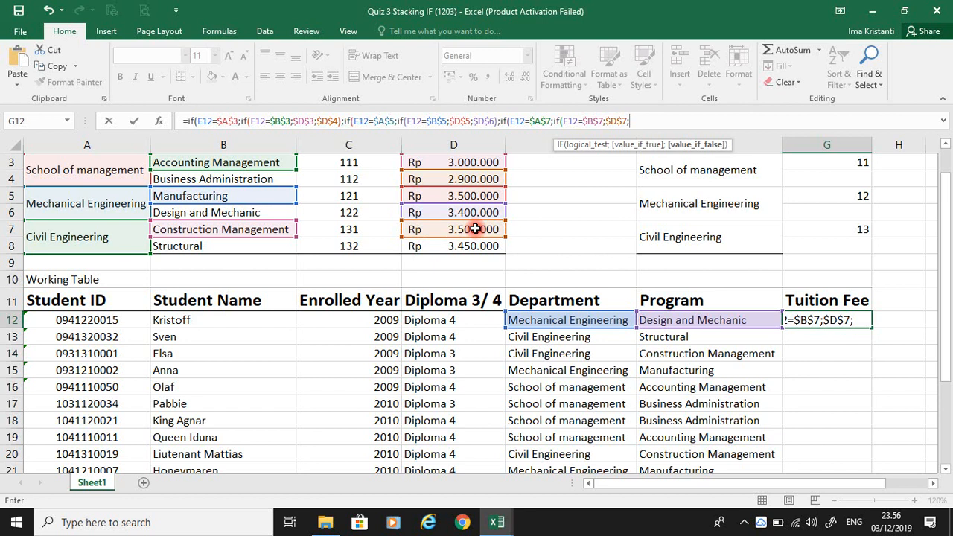
pyautogui.click(473, 248)
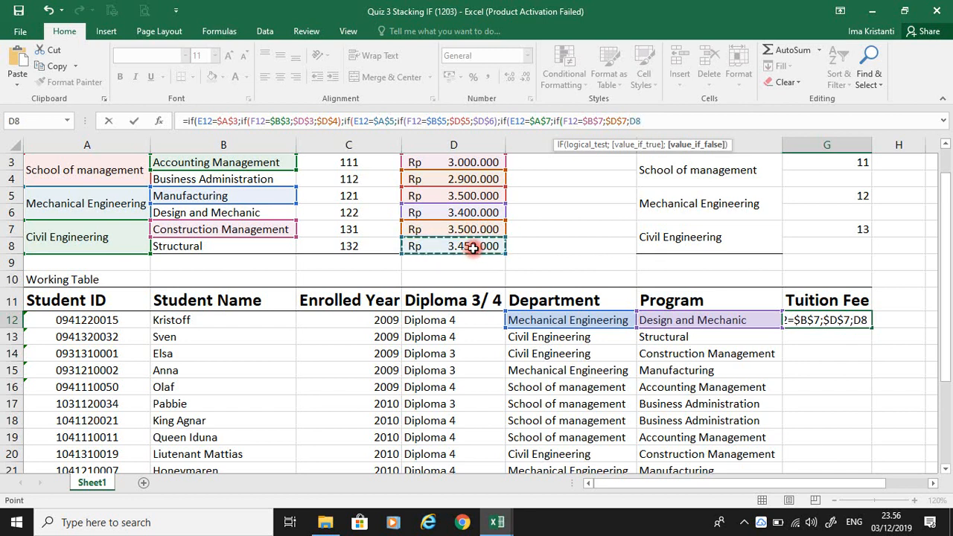
pyautogui.press('F4')
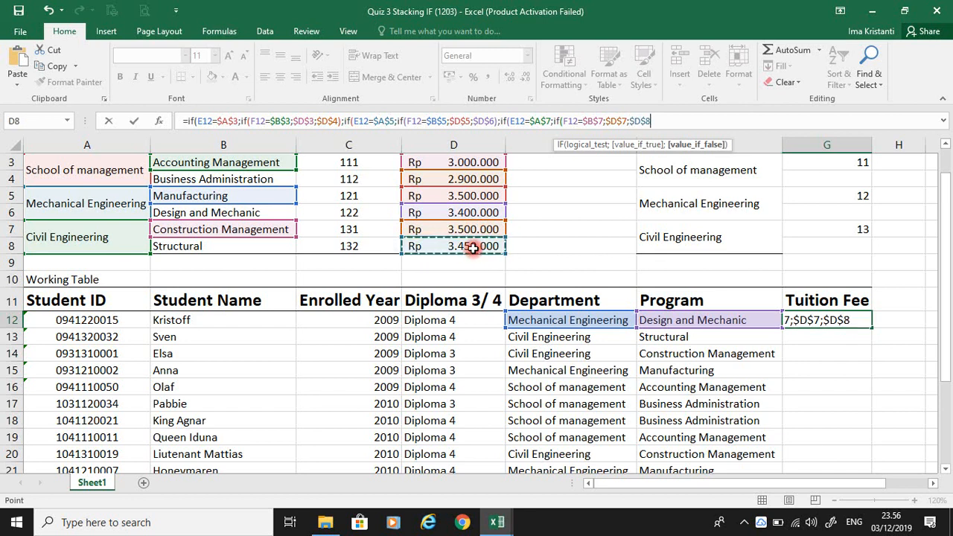
pyautogui.write(')))')
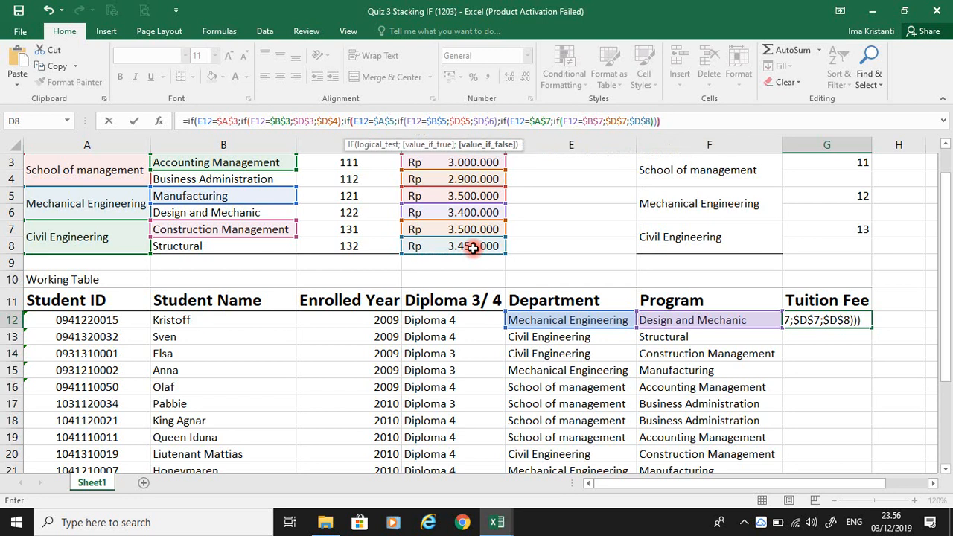
pyautogui.press('Return')
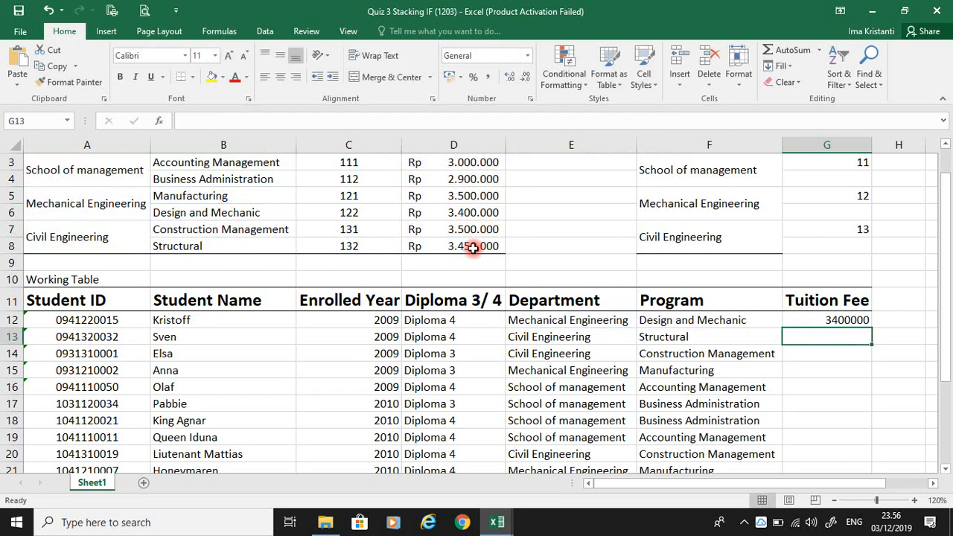
# Format the tuition fee in G12 as Accounting with no decimal places
pyautogui.press('Up')
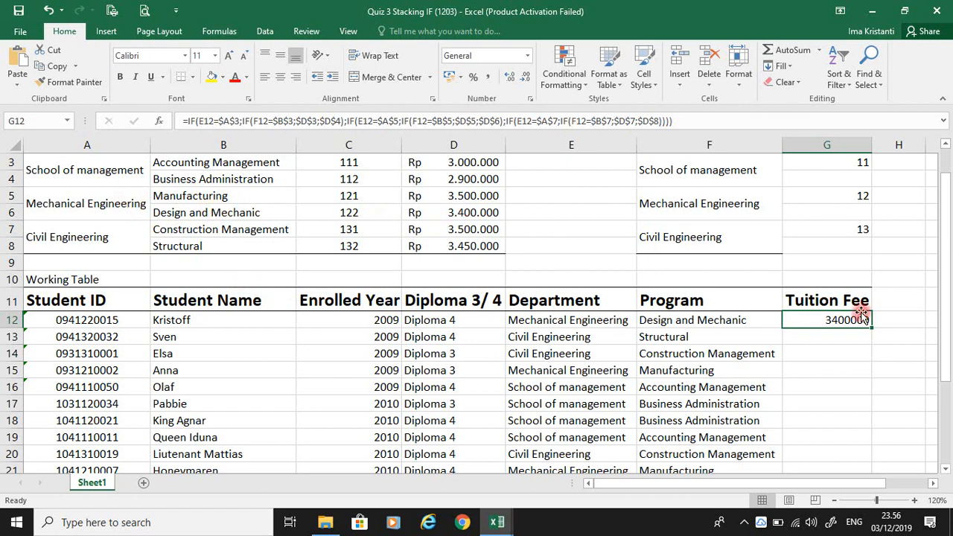
pyautogui.click(526, 56)
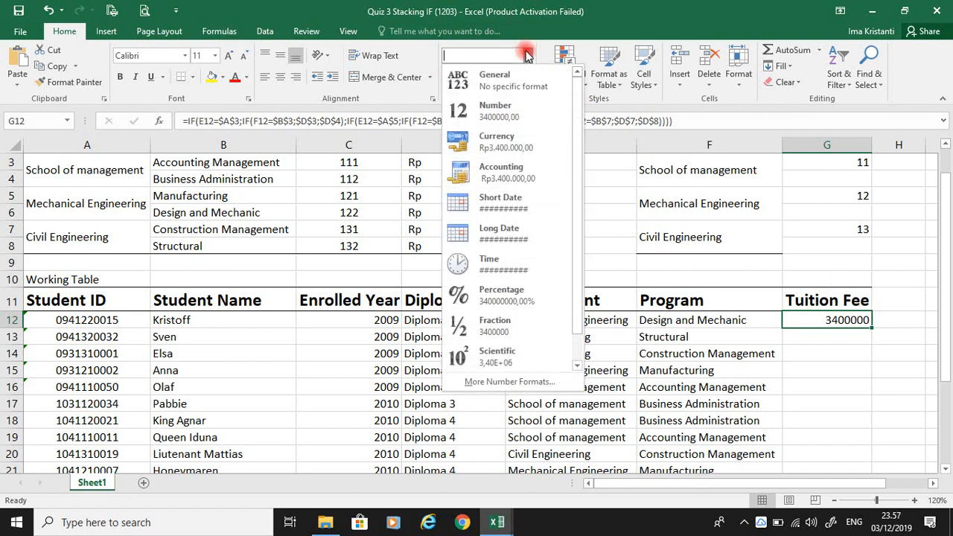
pyautogui.click(517, 170)
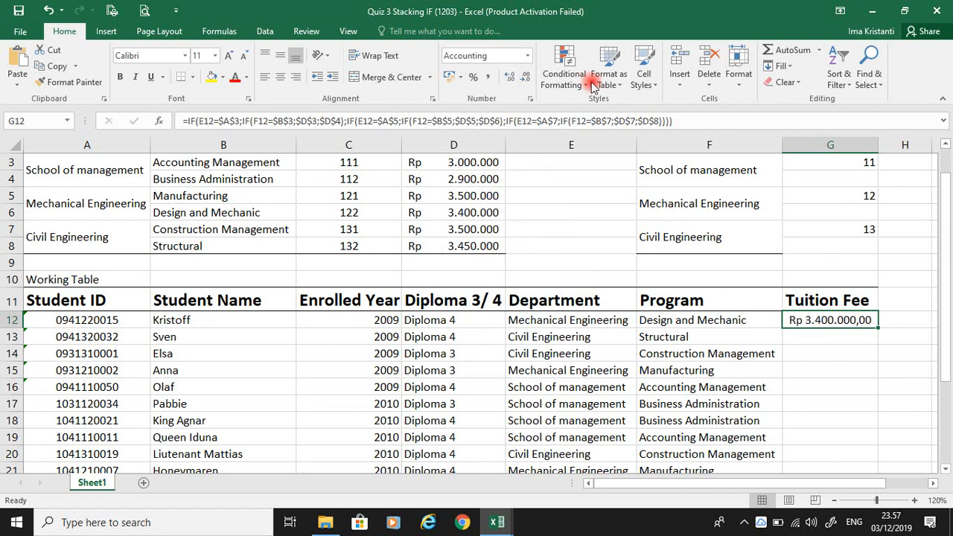
pyautogui.click(525, 76)
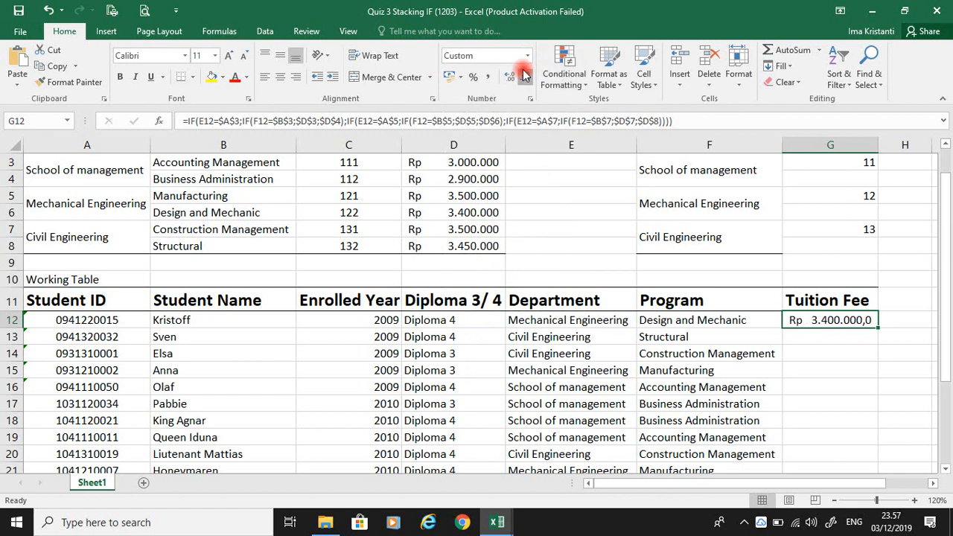
pyautogui.click(524, 77)
# Fill the tuition fee formula from G12 down through G26 and deselect the range
pyautogui.moveTo(944, 190); pyautogui.dragTo(943, 311)
pyautogui.doubleClick(877, 210)
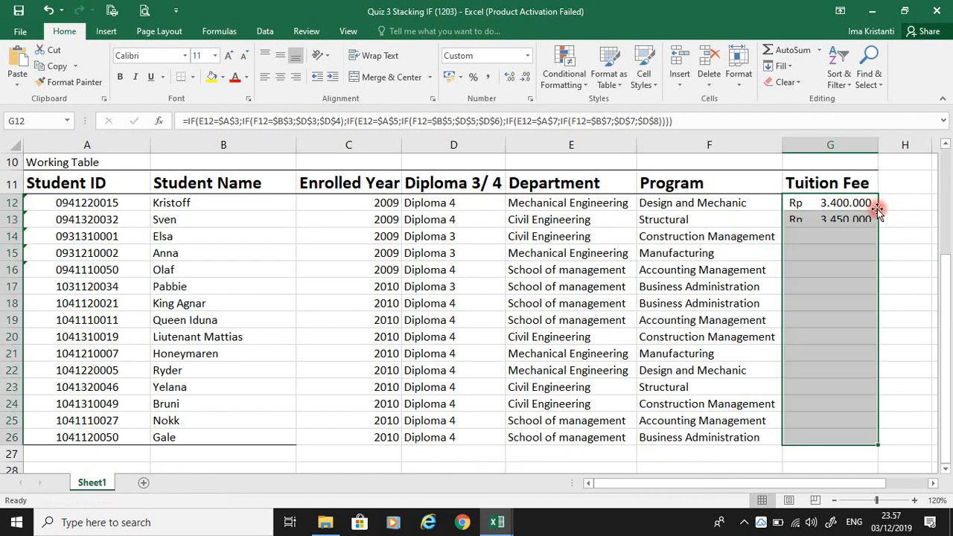
pyautogui.click(915, 227)
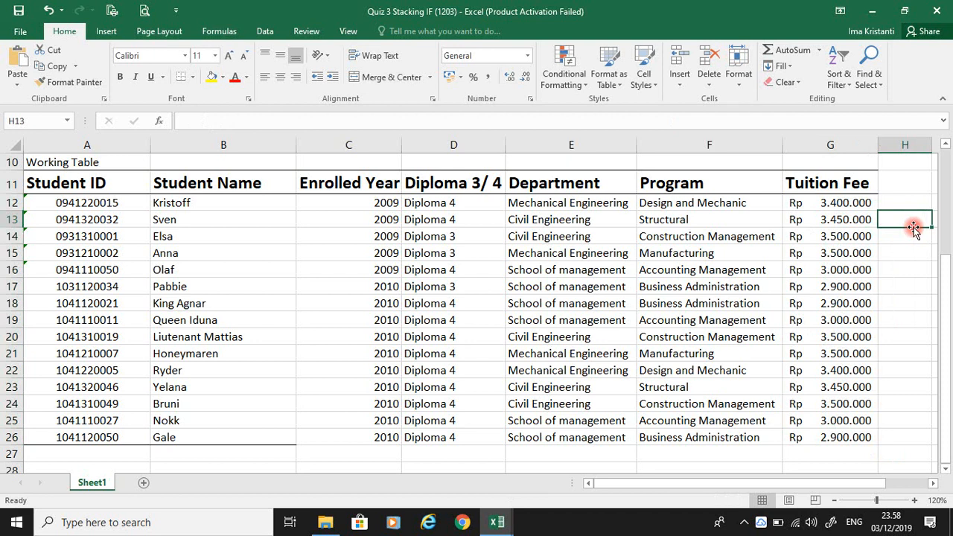
pyautogui.click(744, 522)
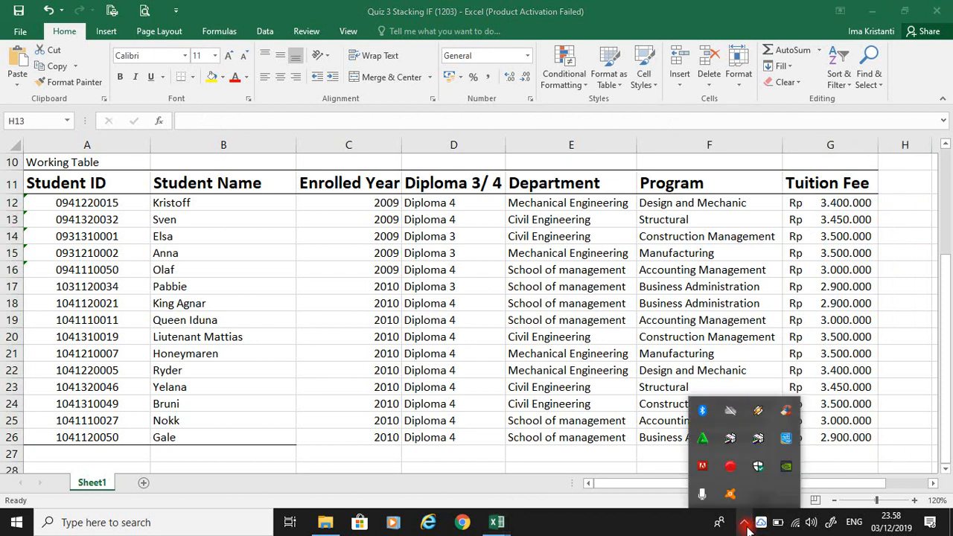
pyautogui.click(731, 466)
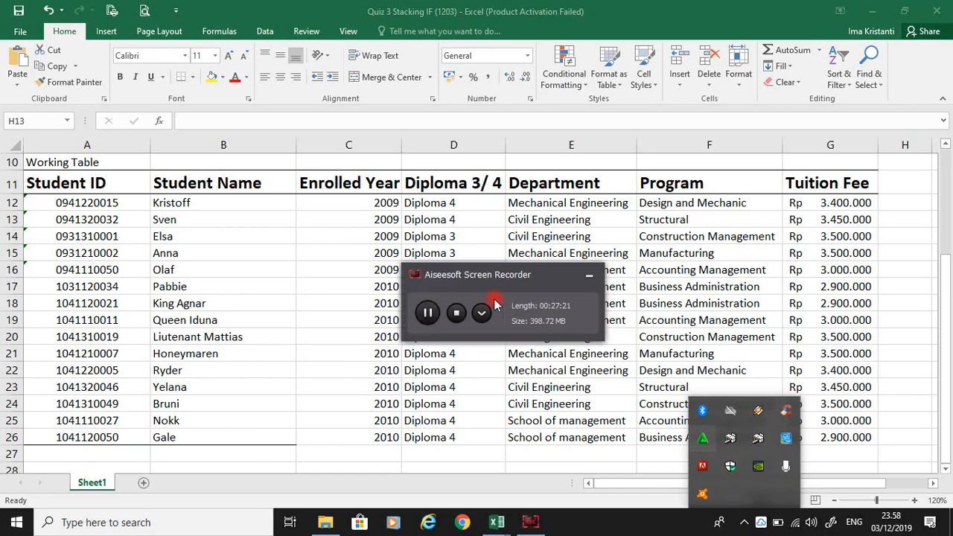